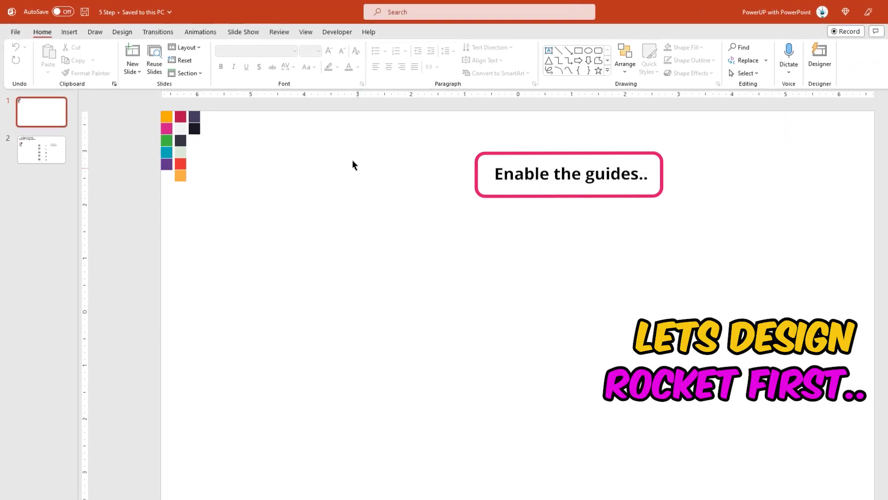
- Show the guides and draw a tall blue oval, about 3.04" by 1.67", at the slide centre
click(377, 37)
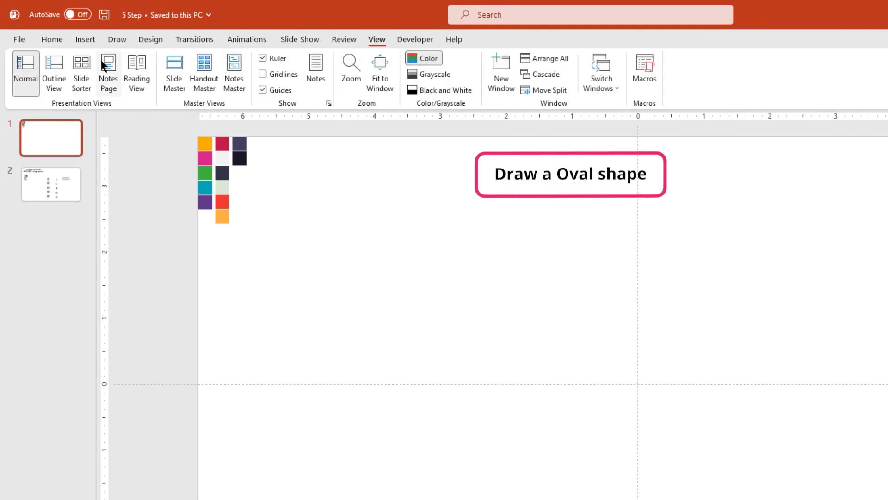
click(90, 44)
click(235, 90)
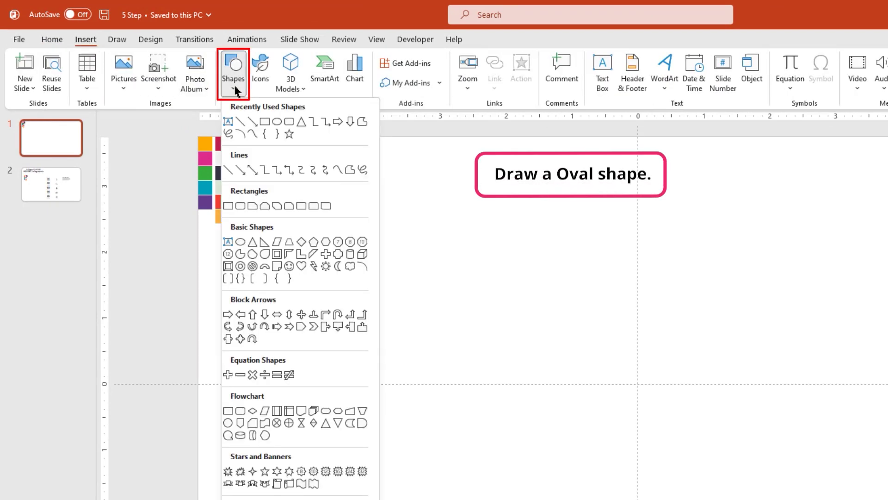
click(279, 123)
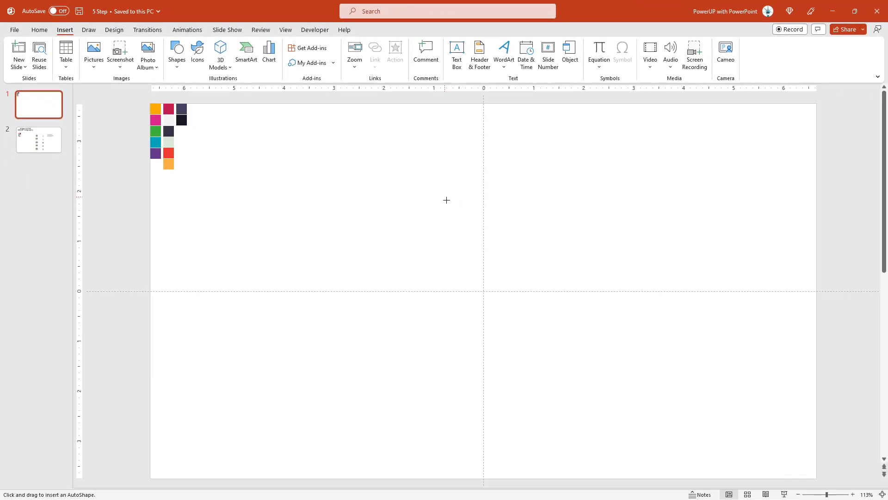
drag(486, 277, 534, 361)
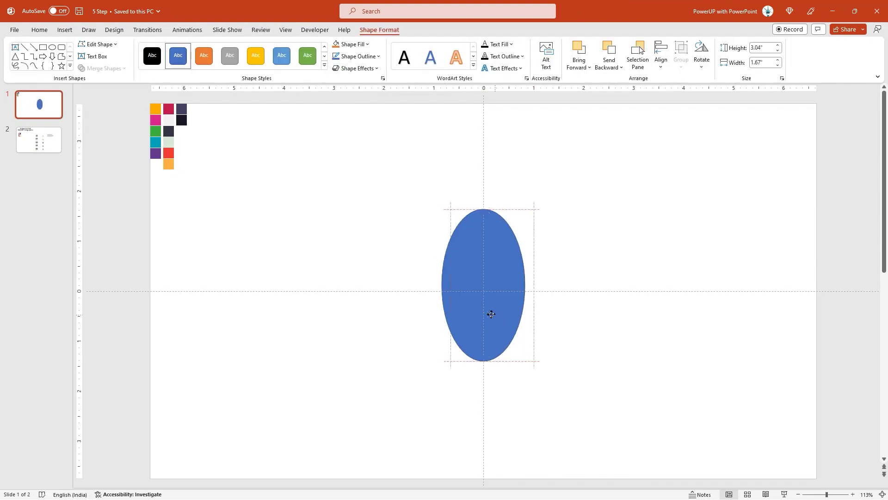
drag(489, 312, 475, 301)
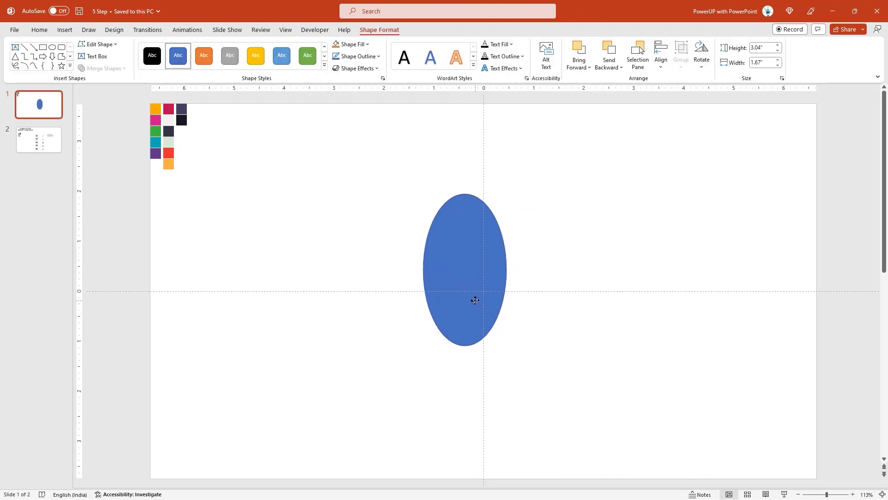
click(403, 261)
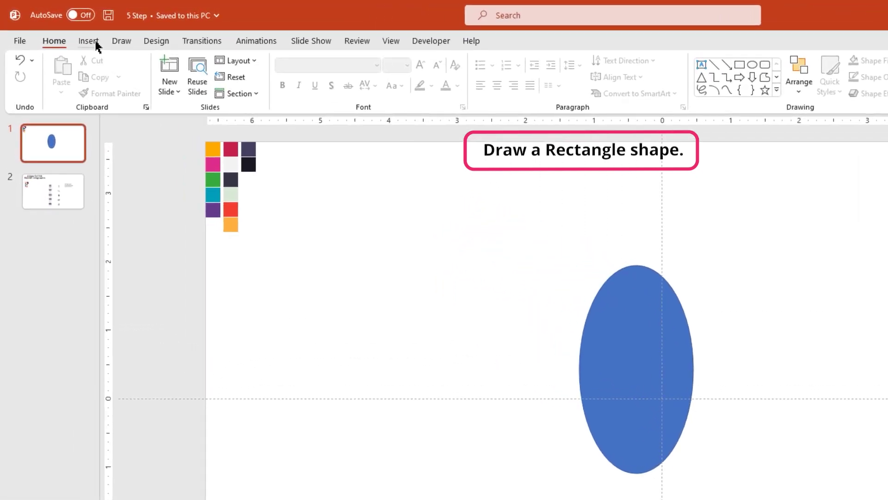
- Draw a rectangle over the oval's left side and subtract it, leaving a thin right-edge crescent
click(66, 30)
click(244, 94)
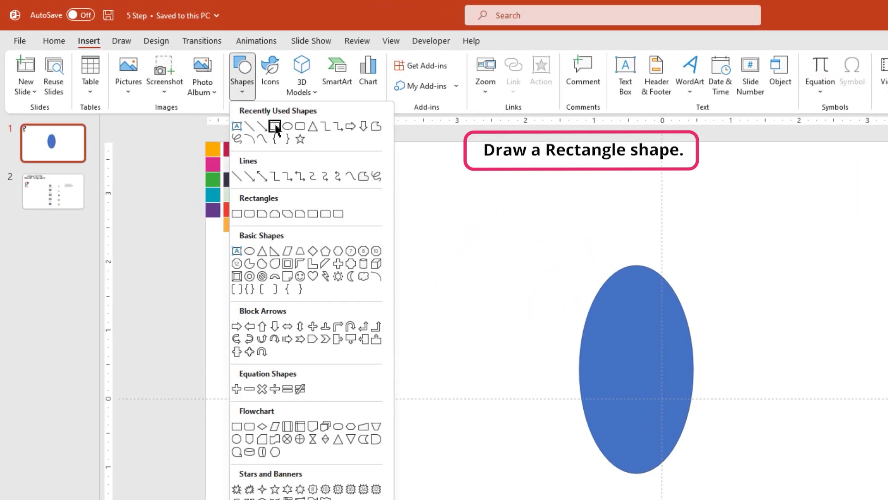
click(275, 126)
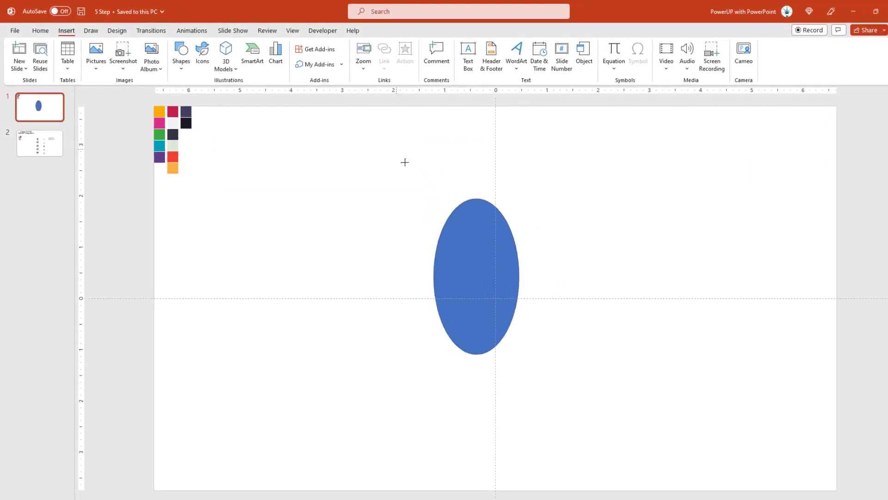
drag(387, 147, 484, 388)
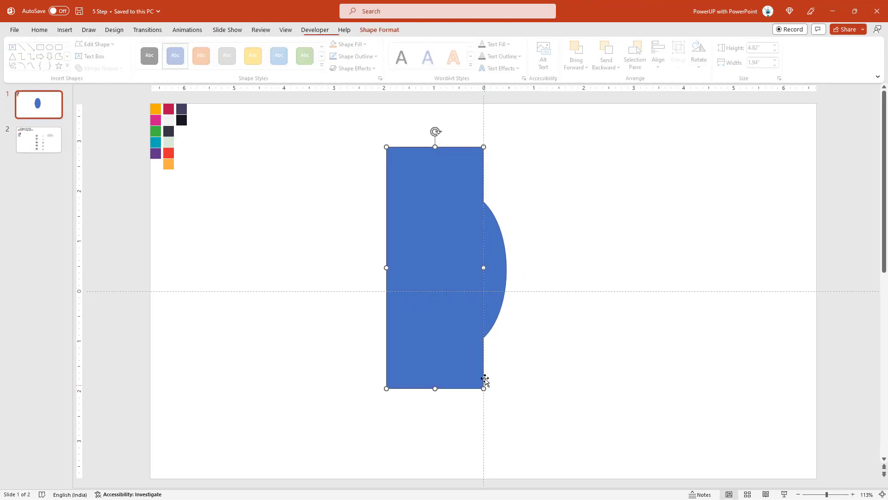
click(496, 280)
shift+click(407, 227)
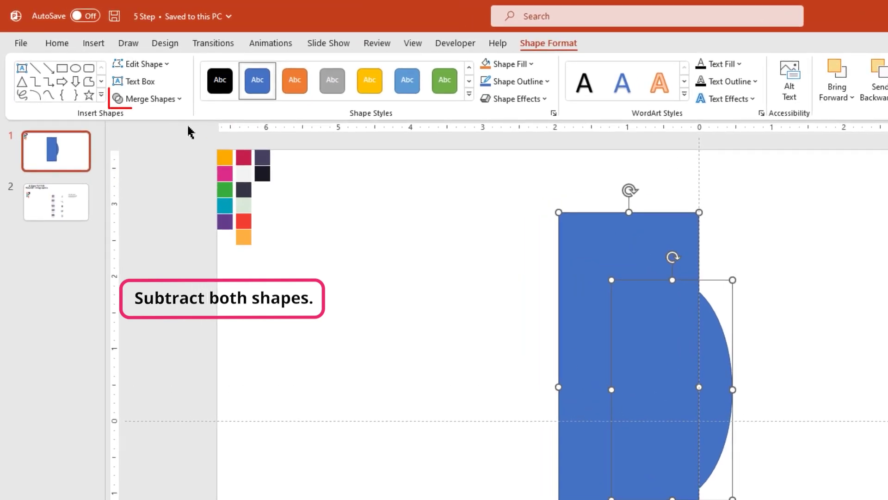
click(172, 101)
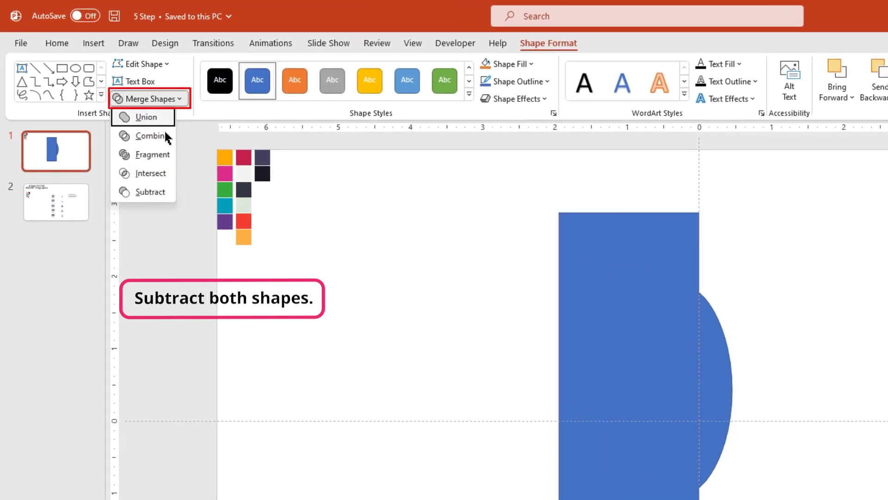
click(158, 194)
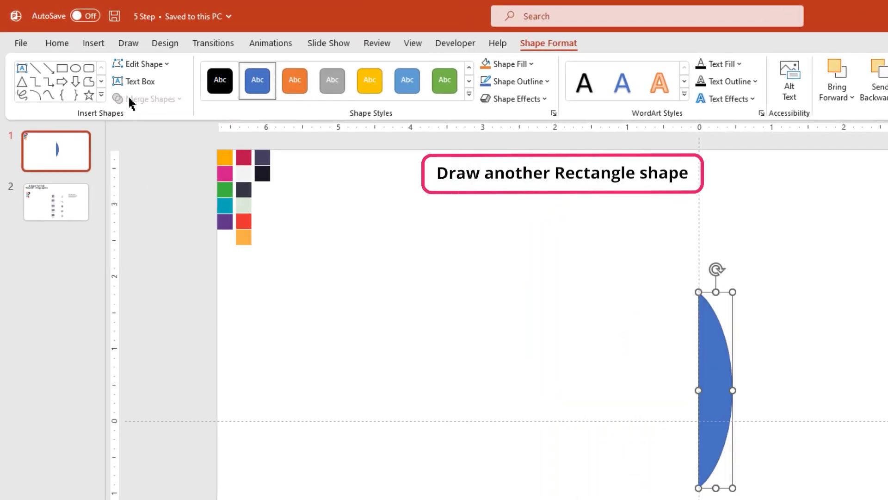
- Subtract a rectangle from the crescent's lower half so it ends flat at the horizontal guide
click(93, 44)
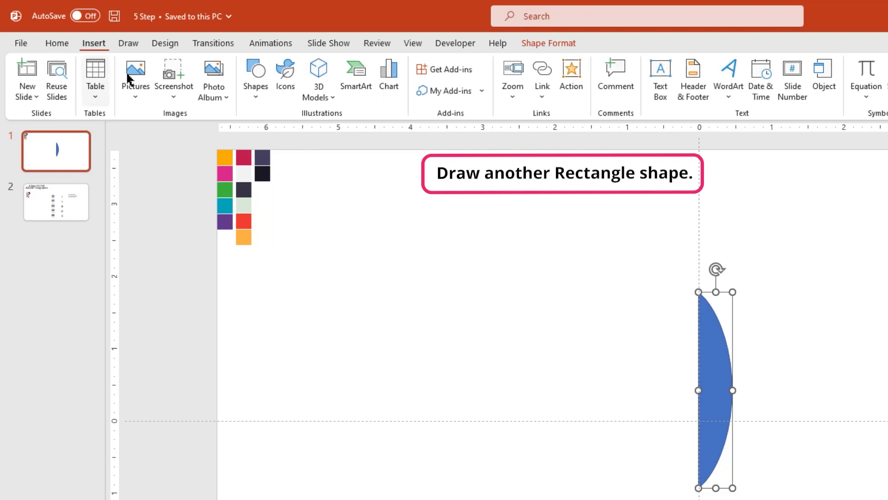
click(257, 95)
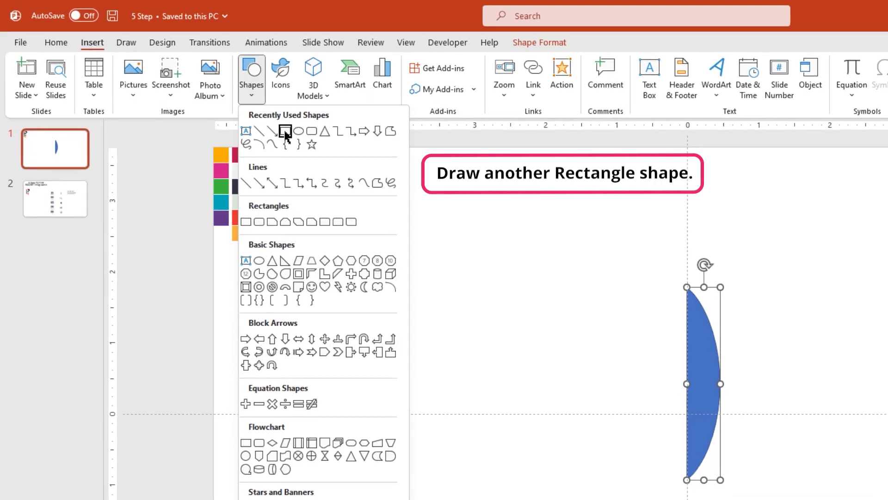
click(290, 133)
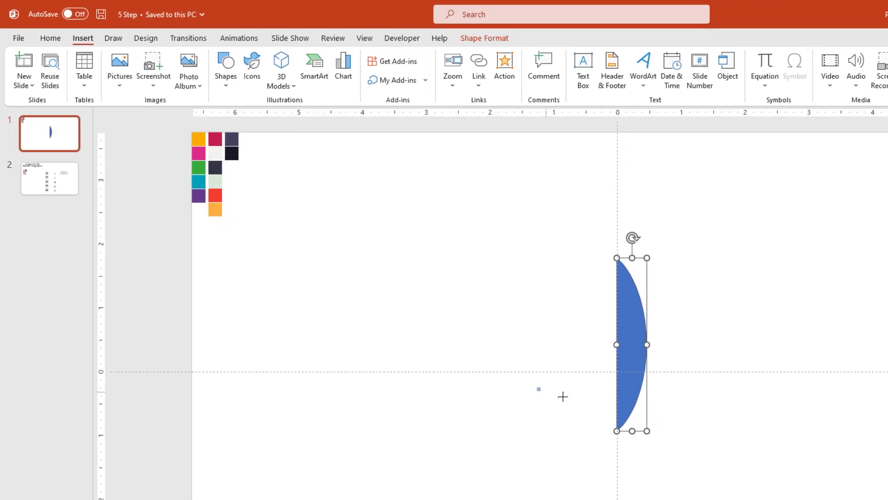
drag(537, 387, 699, 448)
drag(663, 424, 645, 424)
click(637, 351)
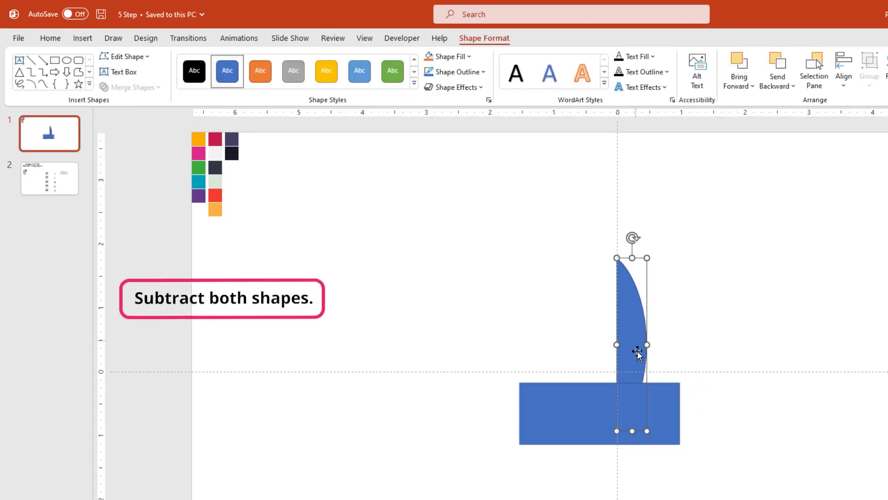
shift+click(656, 409)
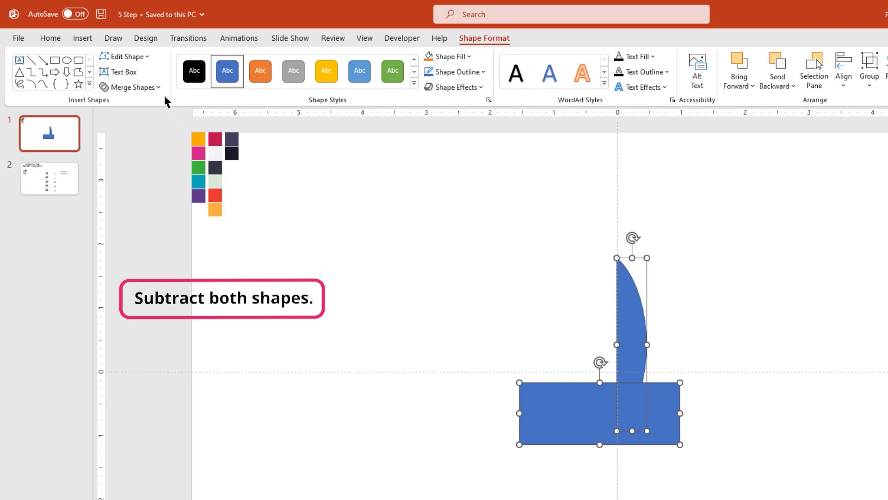
click(152, 87)
click(133, 171)
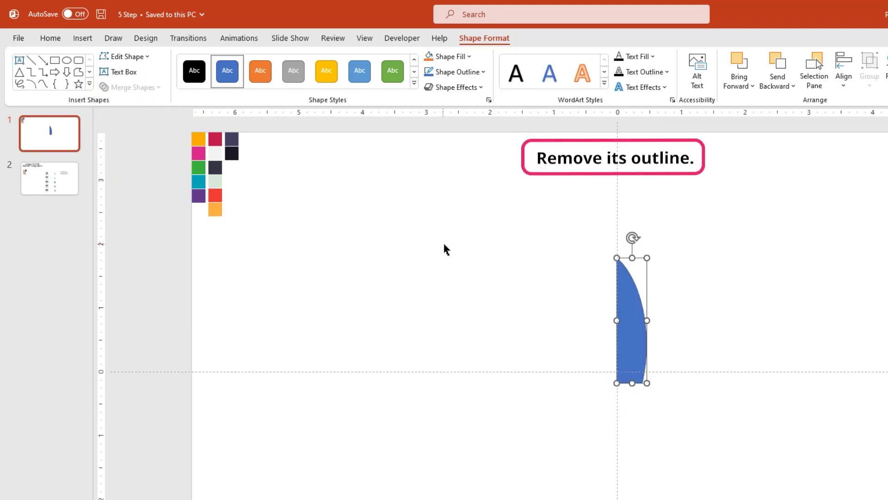
- Remove the curved piece's outline and reselect it
click(470, 75)
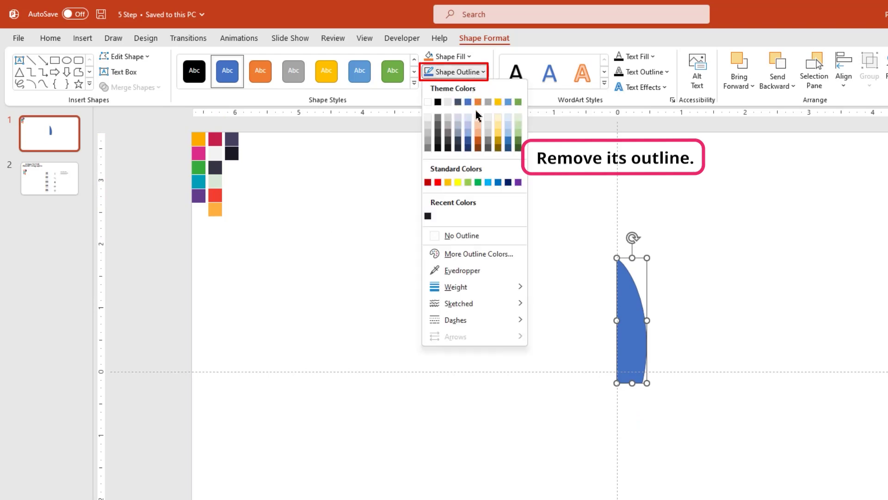
click(468, 236)
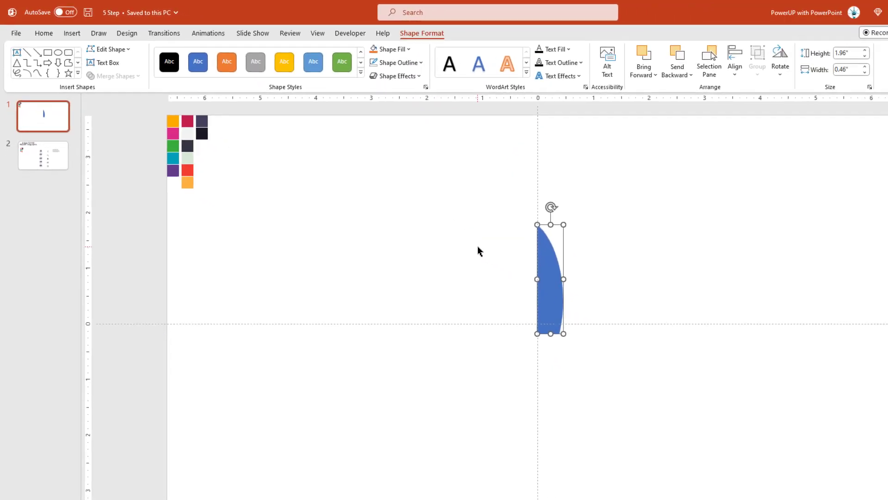
click(509, 260)
double_click(555, 273)
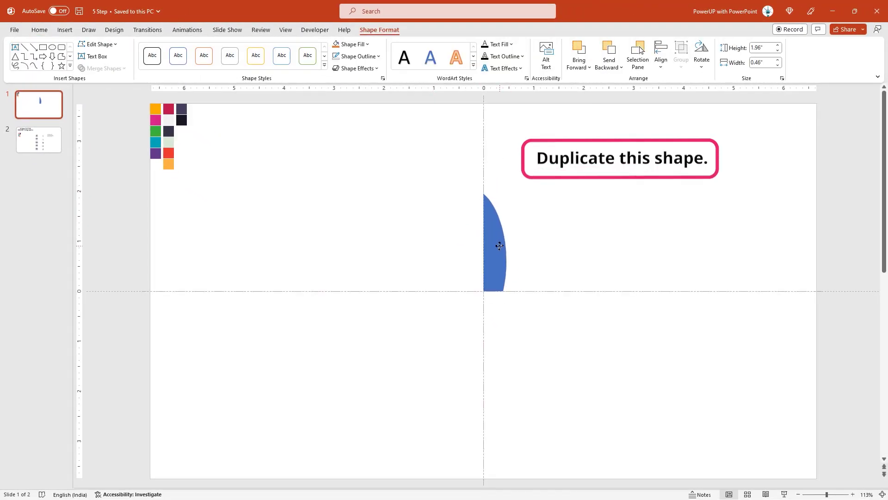
- Duplicate and horizontally flip the curved piece, butt the halves together and union them into a pointed body
key(ctrl+d)
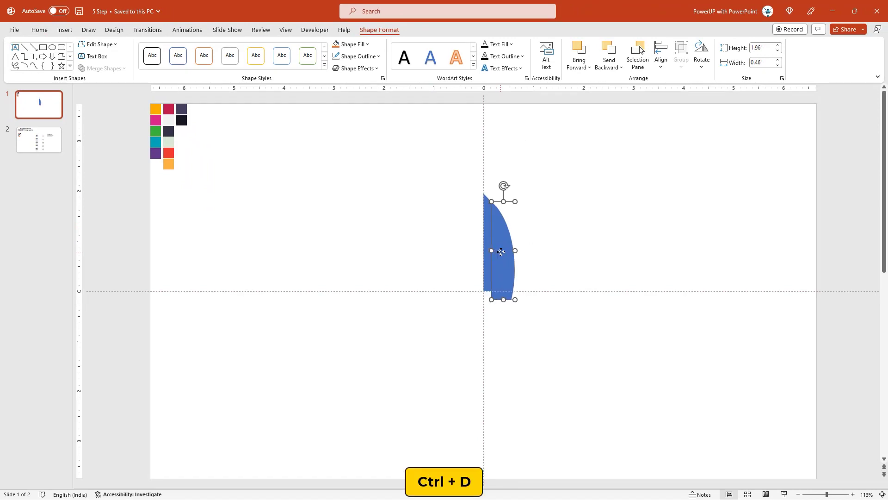
drag(502, 247, 540, 231)
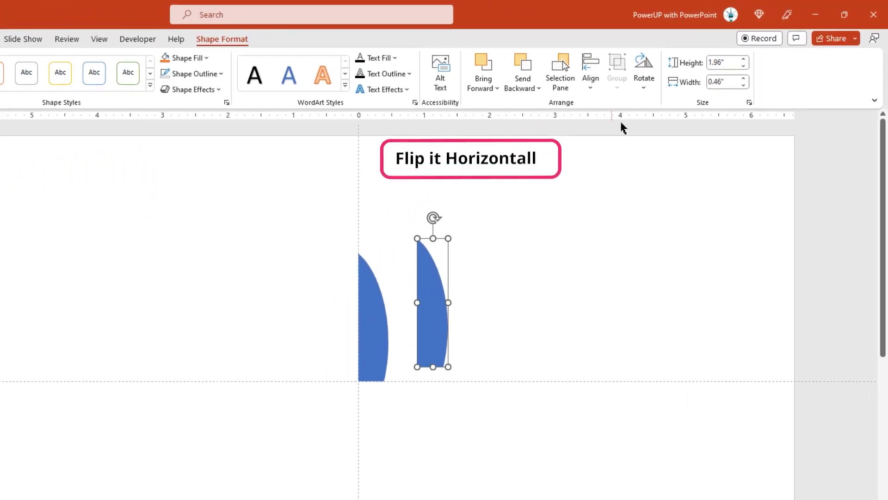
click(701, 67)
click(663, 159)
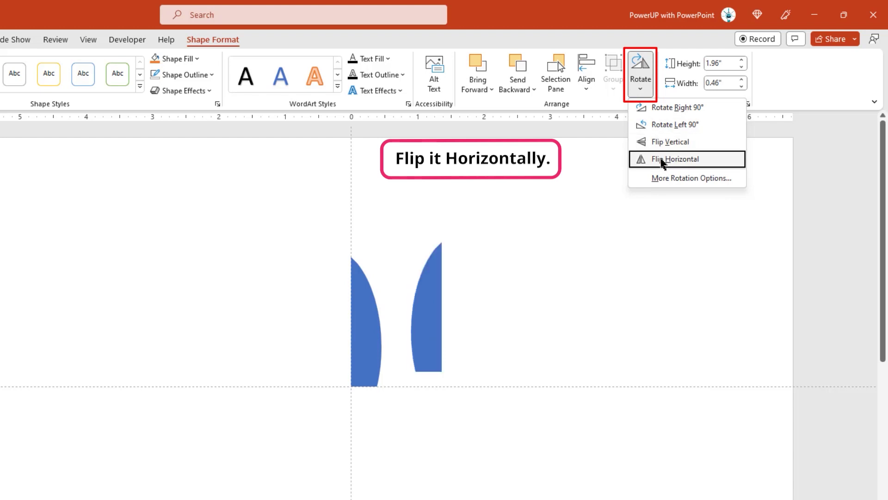
mouse_move(558, 262)
mouse_down()
mouse_move(480, 277)
mouse_move(488, 272)
mouse_up()
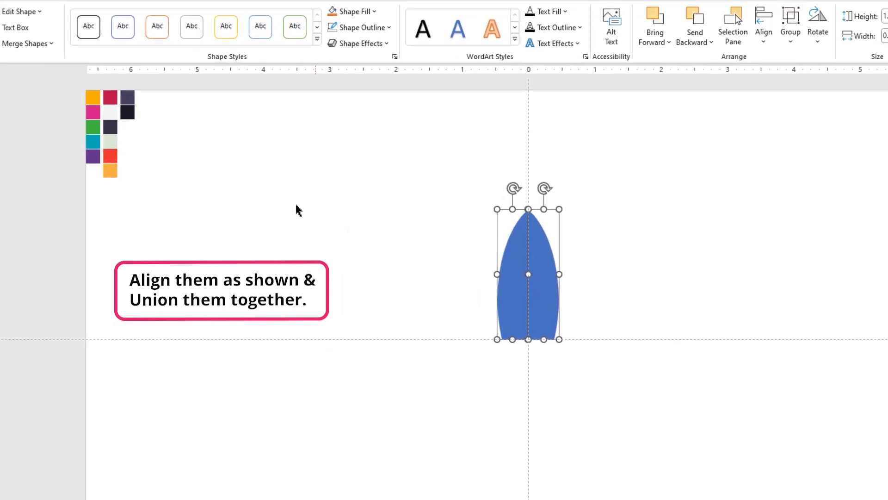
click(163, 93)
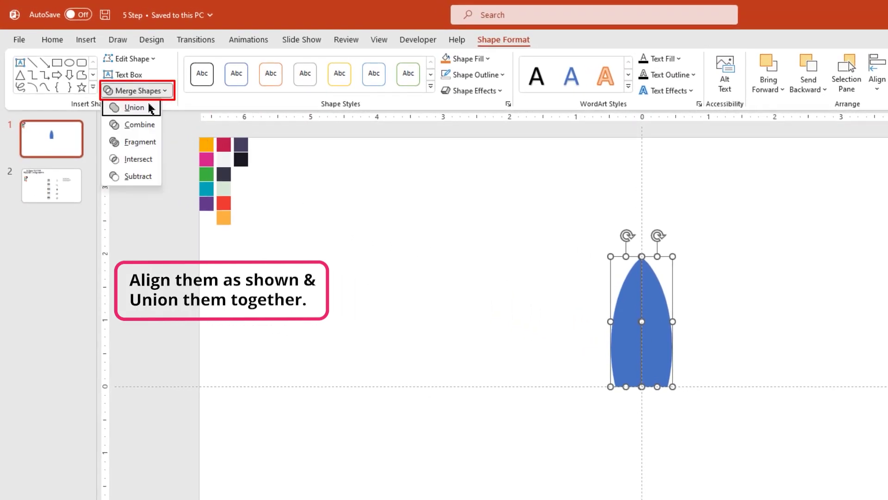
click(150, 108)
click(542, 311)
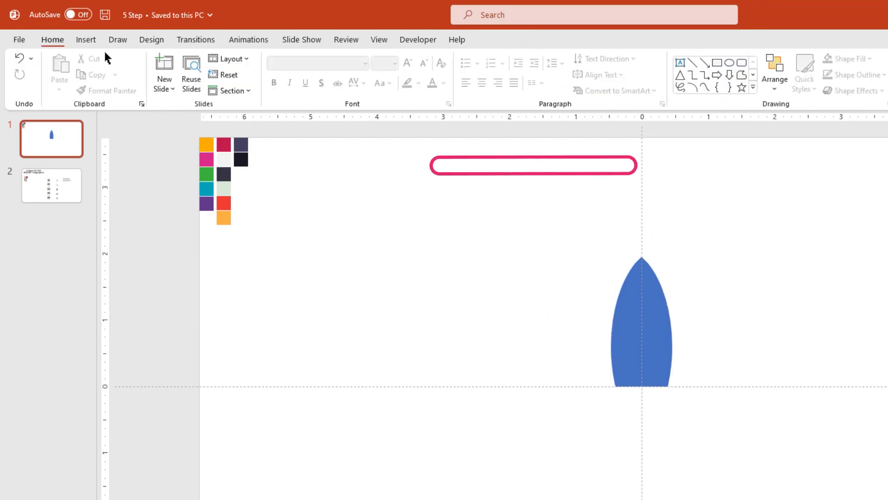
- Draw a parallelogram, tilt it and enlarge it onto the body's lower right
click(87, 41)
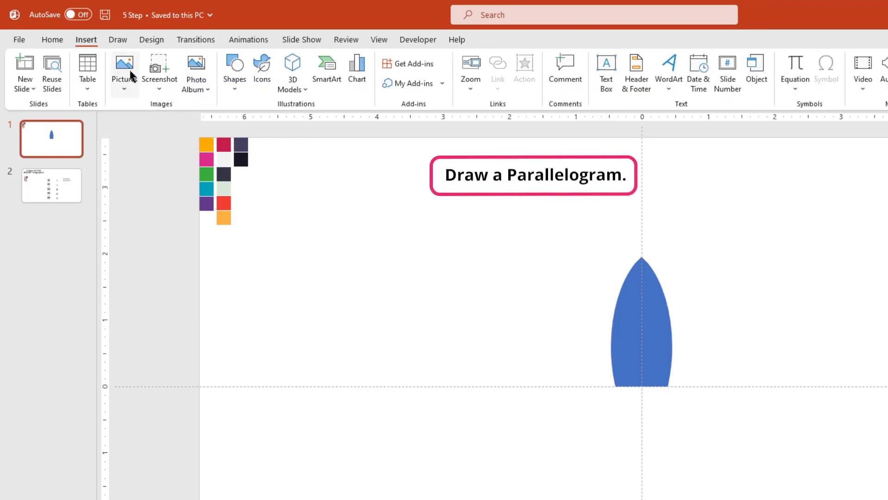
click(235, 95)
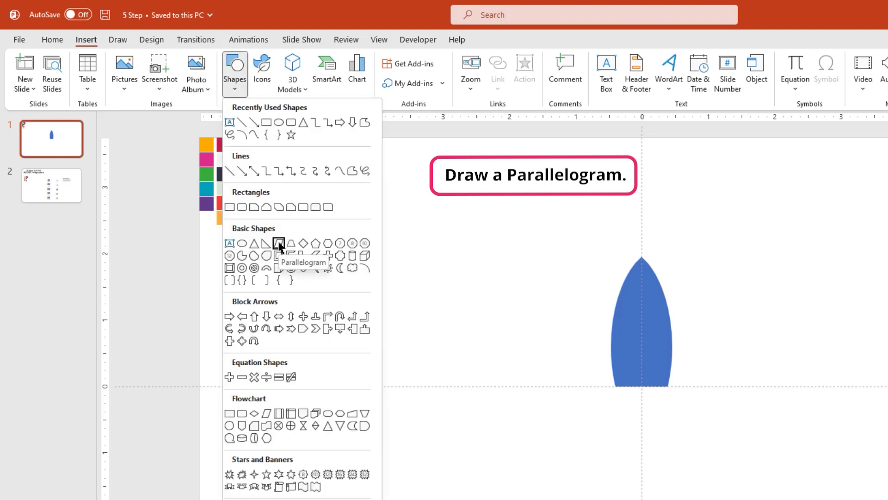
click(279, 245)
drag(478, 196, 508, 224)
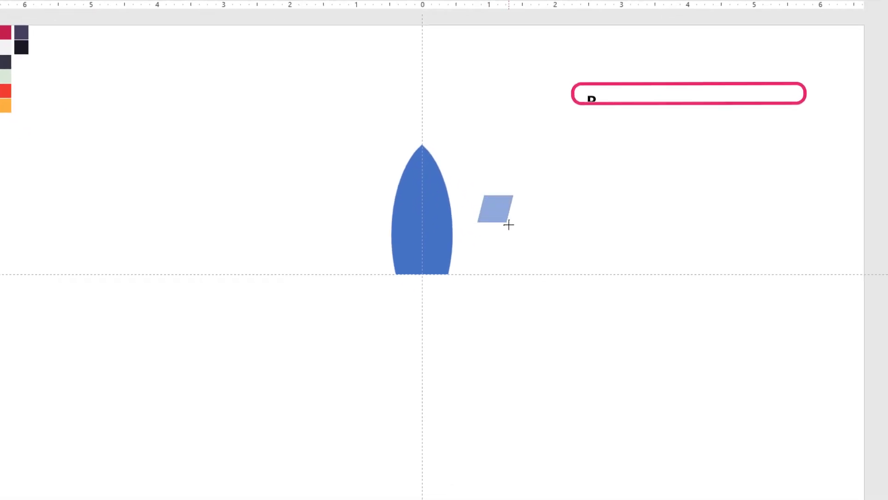
mouse_move(504, 173)
mouse_down()
mouse_move(543, 203)
mouse_move(540, 216)
mouse_move(519, 209)
mouse_move(531, 252)
mouse_up()
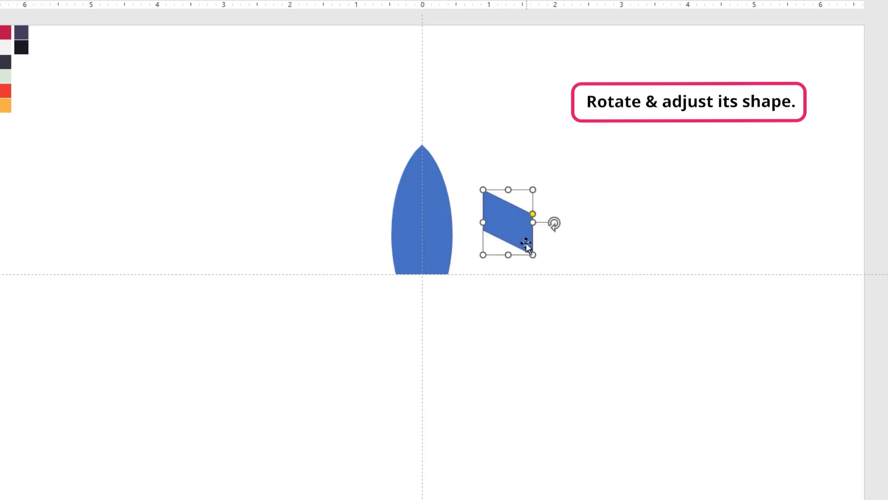
drag(504, 226, 457, 264)
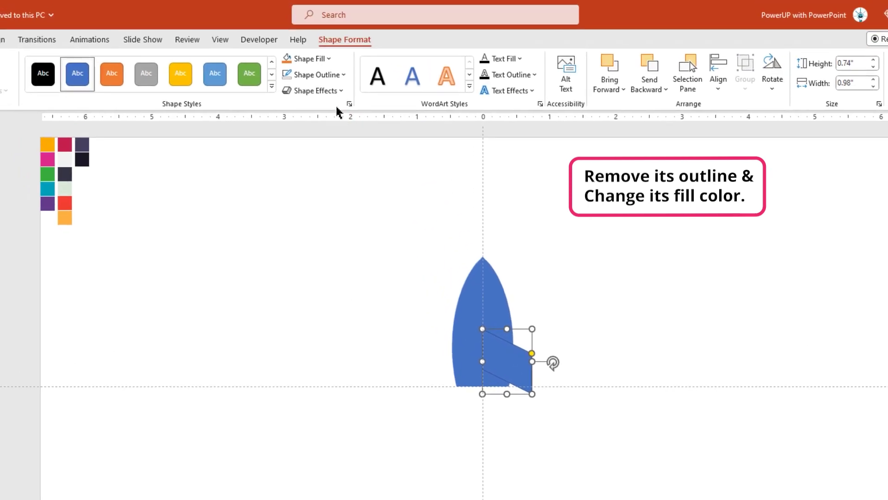
- Remove the parallelogram's outline and fill it with the dark navy swatch colour via the eyedropper
click(329, 77)
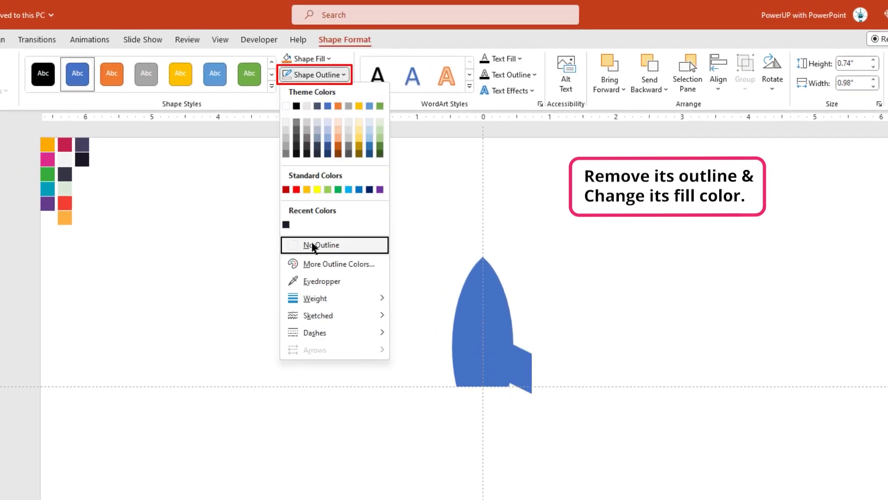
click(314, 244)
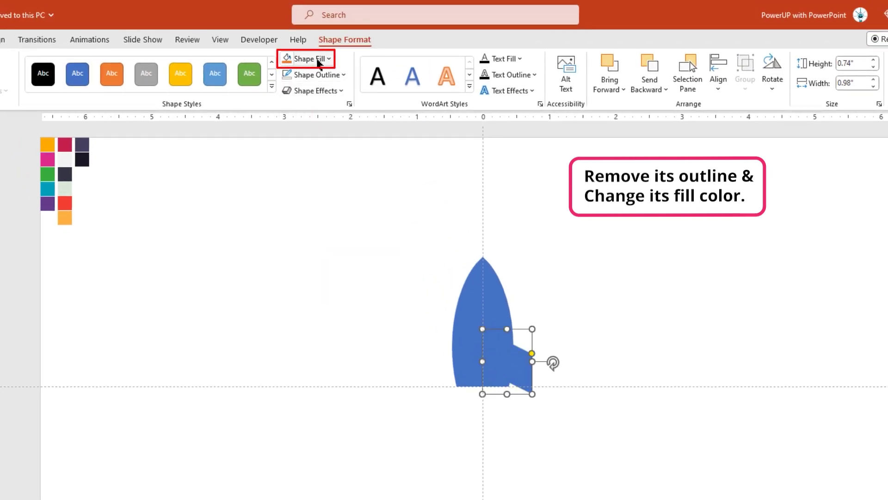
click(318, 62)
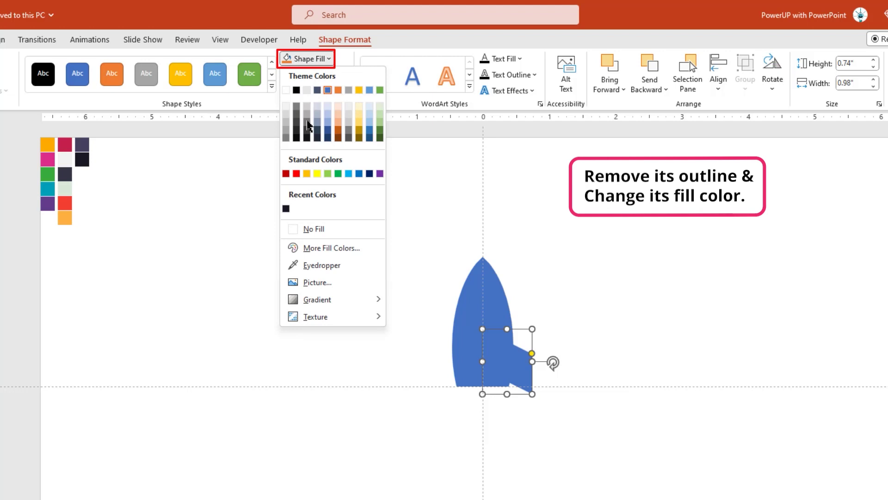
click(314, 263)
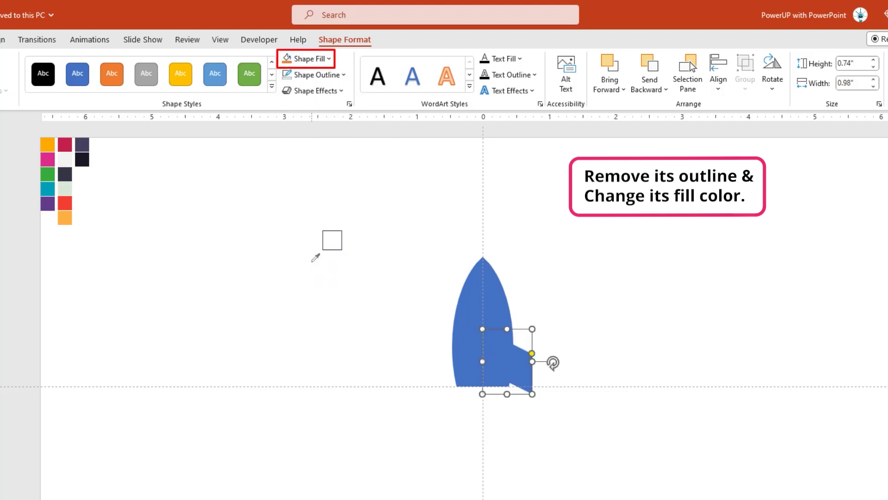
click(67, 172)
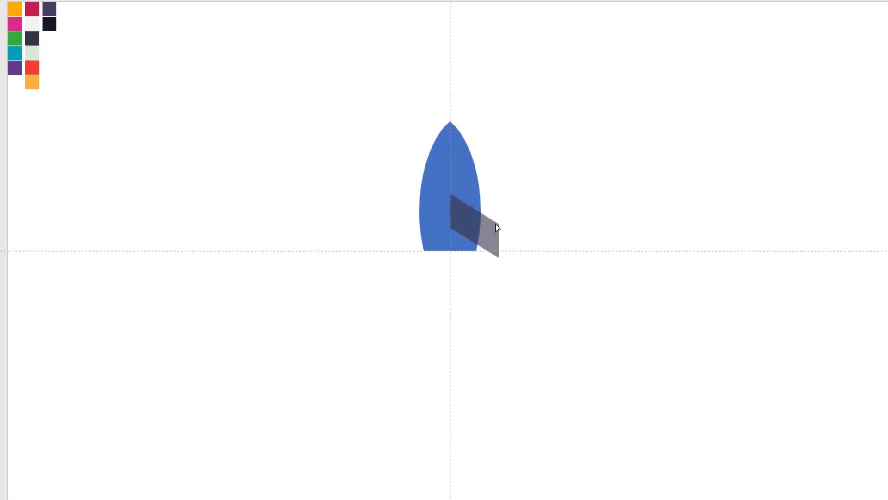
- Duplicate the navy fin, flip the copy horizontally and place it beside the original as a chevron
click(497, 227)
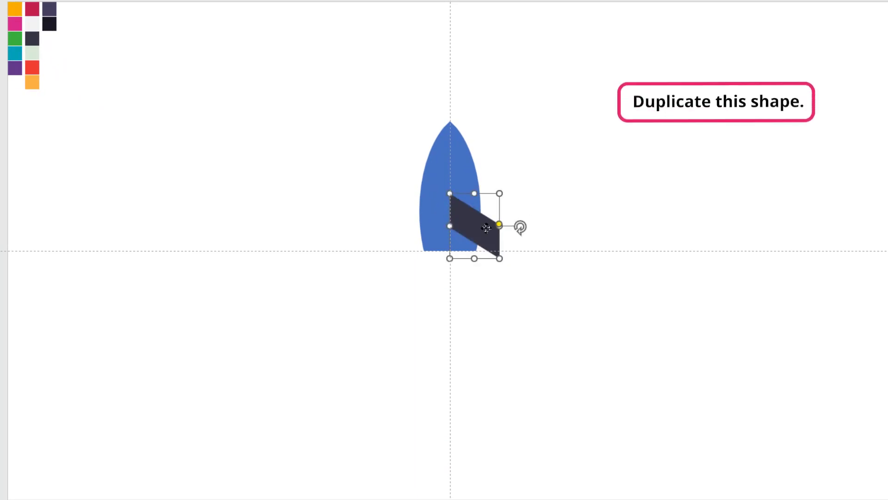
key(ctrl+d)
drag(490, 237, 522, 185)
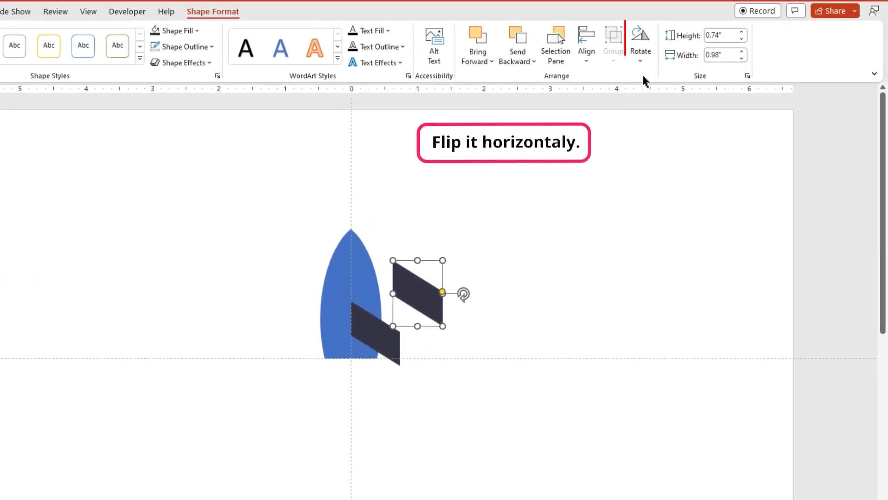
click(641, 61)
click(662, 127)
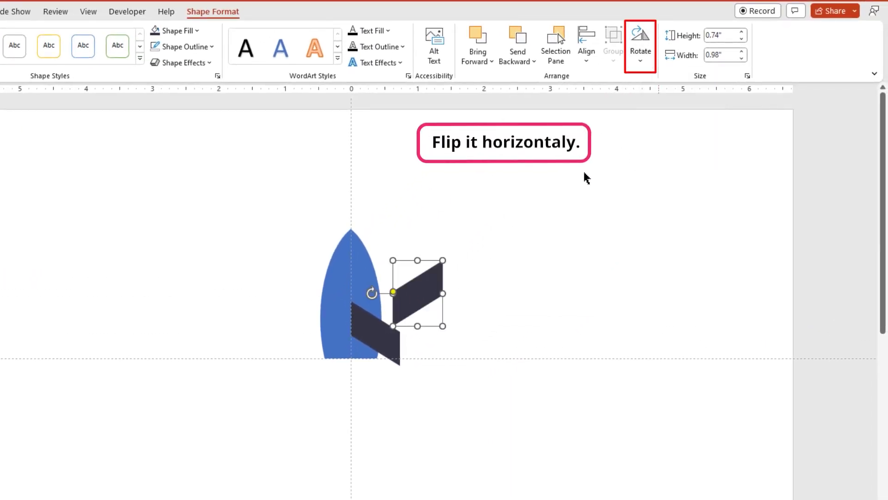
drag(443, 271, 353, 311)
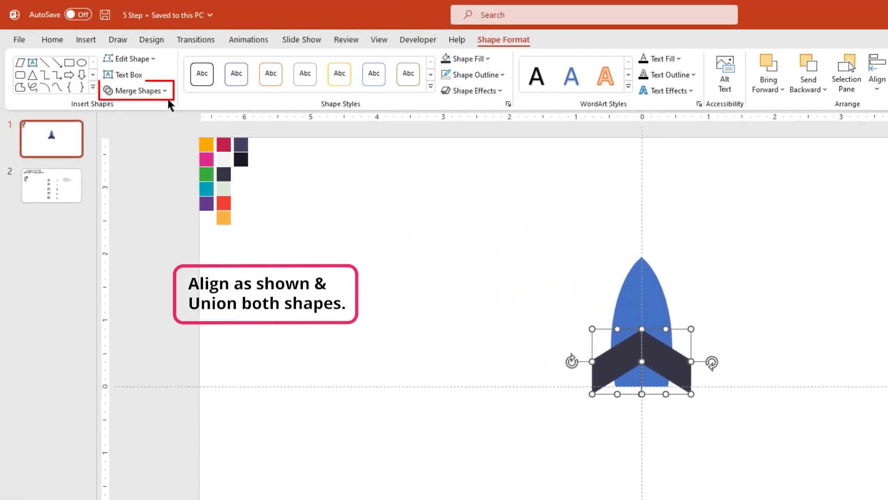
click(164, 93)
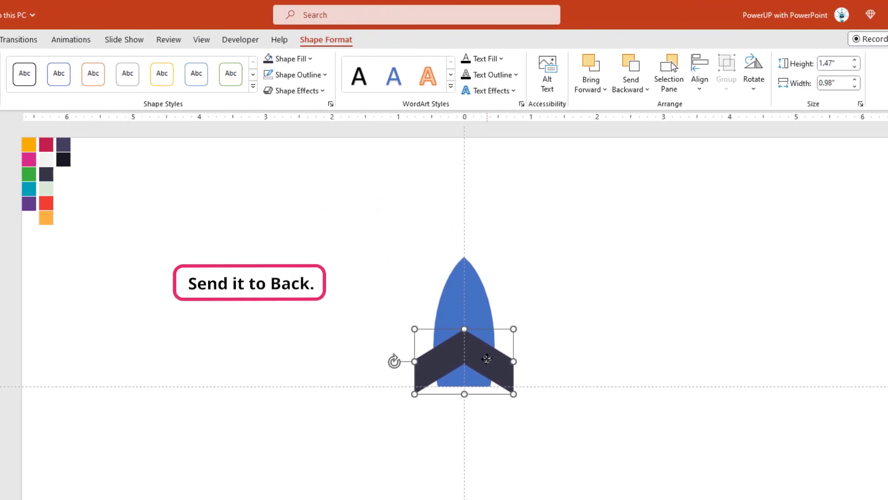
- Send the navy chevron to the back so fins show on both sides of the body
right_click(487, 361)
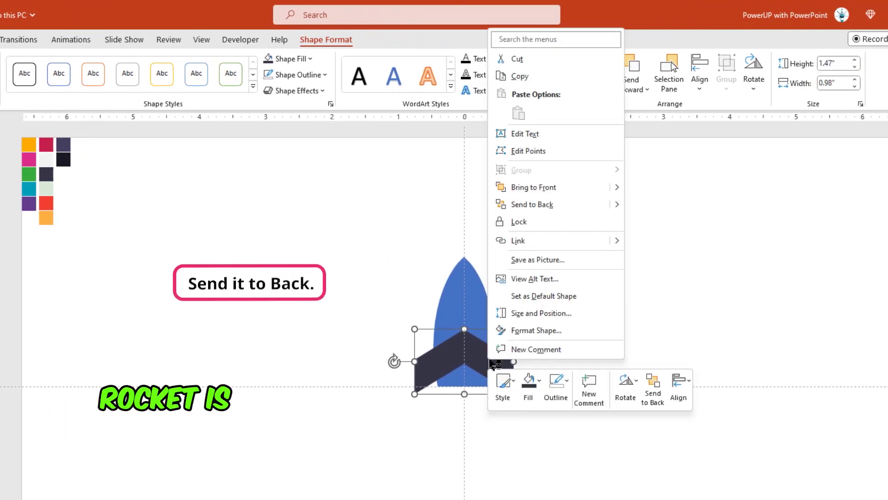
click(531, 204)
click(582, 293)
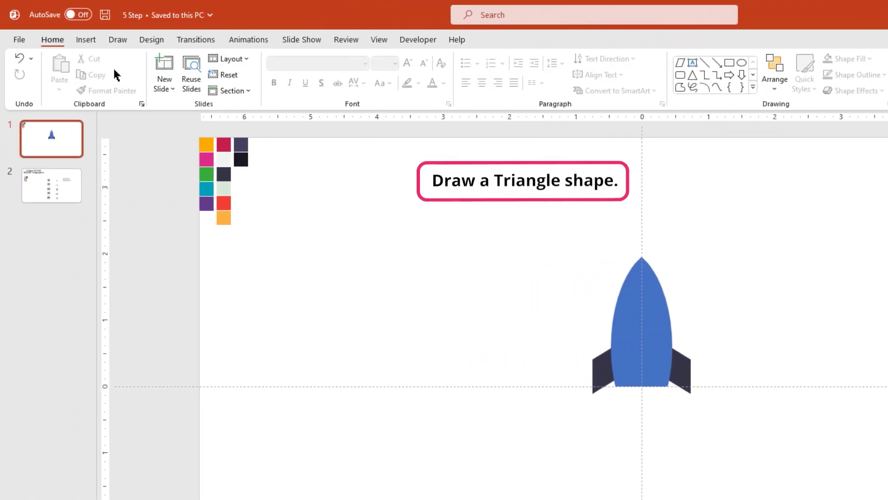
- Draw an isosceles triangle on top of the rocket body
click(86, 40)
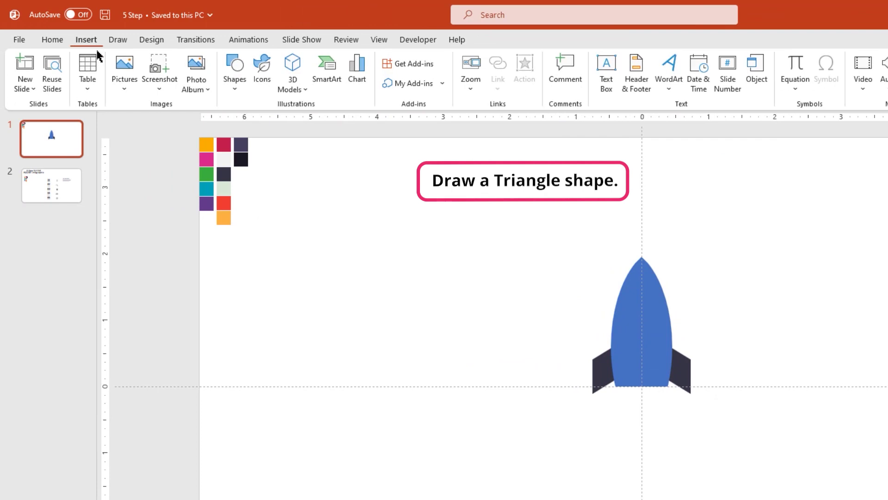
click(234, 89)
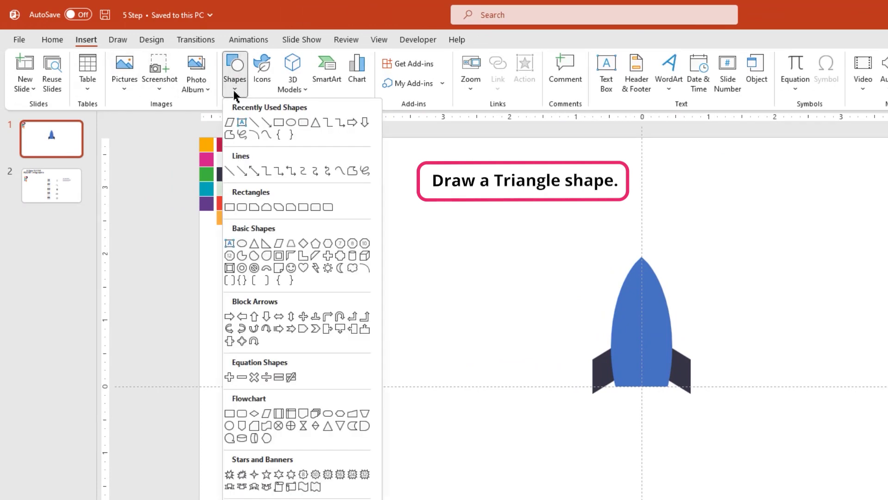
click(315, 125)
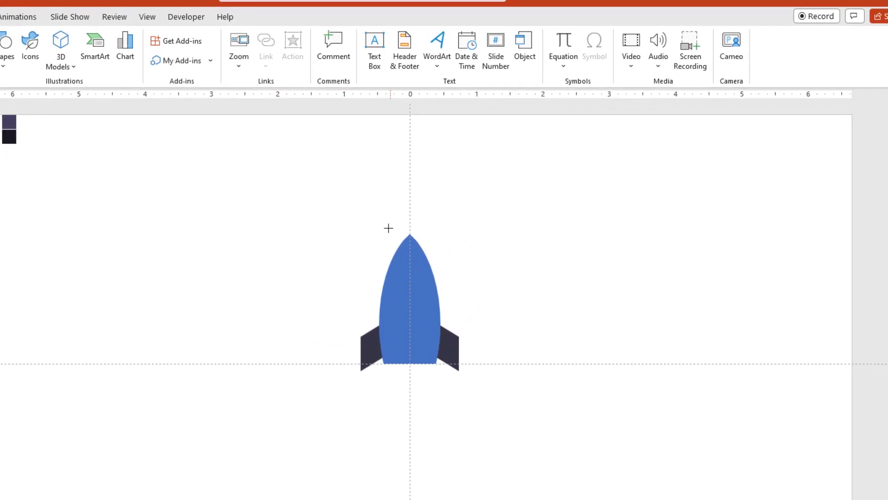
drag(380, 225, 411, 248)
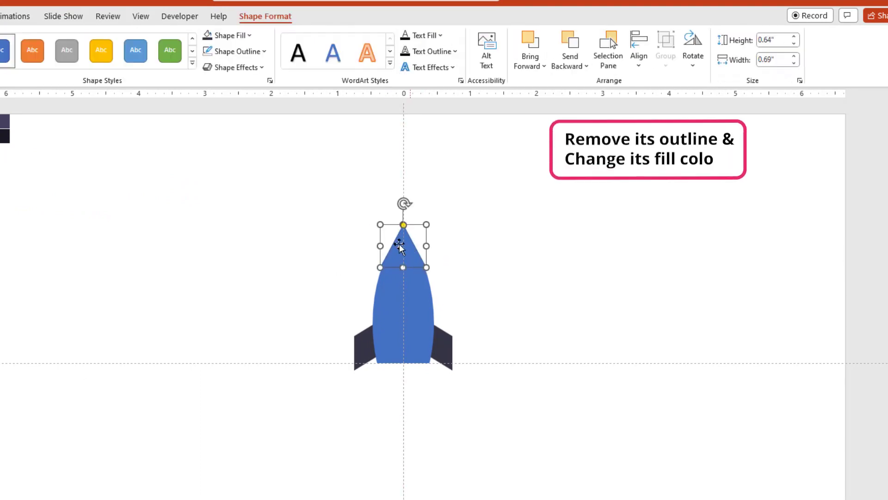
- Remove the triangle's outline and fill it with the crimson swatch colour via the eyedropper
click(241, 51)
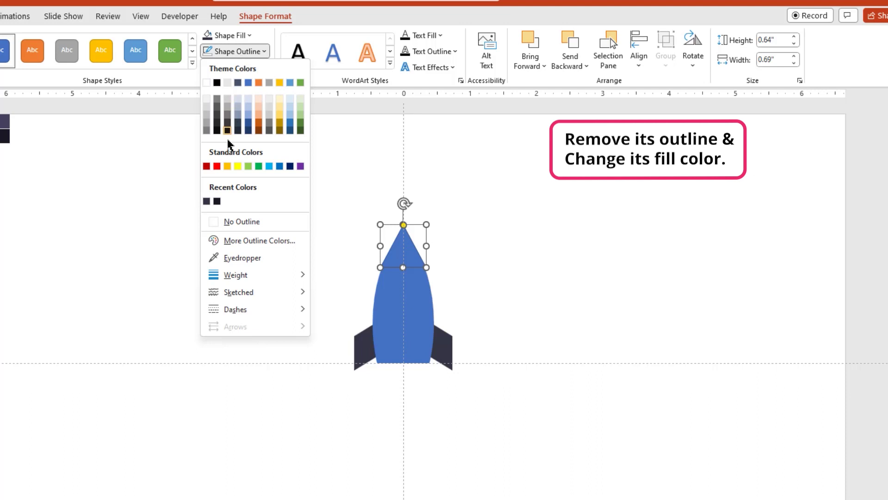
click(235, 221)
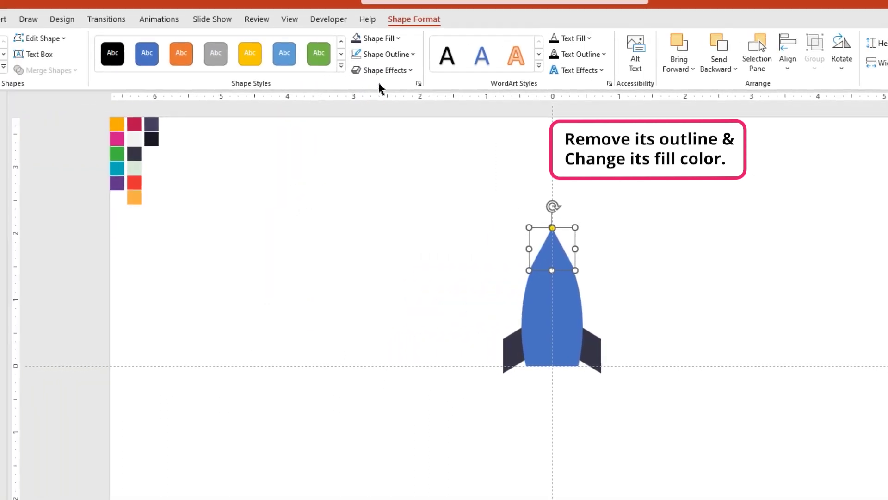
click(483, 44)
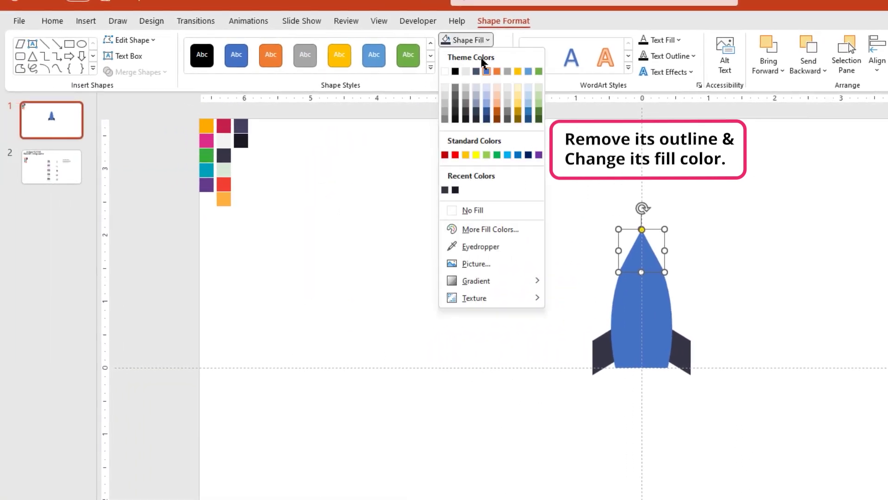
click(472, 247)
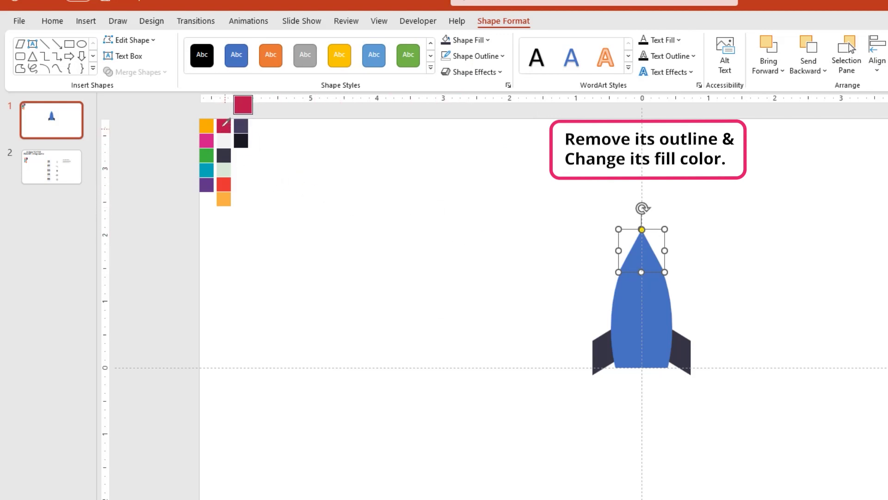
click(223, 125)
click(715, 271)
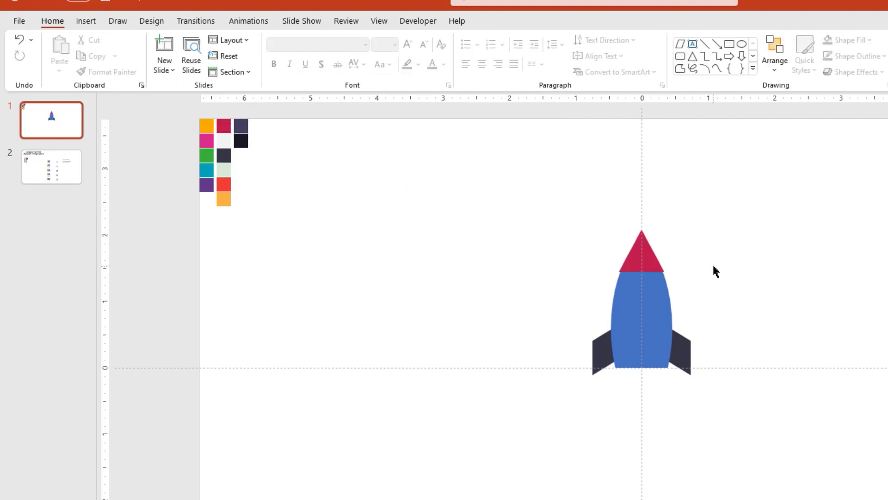
click(646, 266)
click(597, 270)
- Insert a trapezoid beside the rocket and flip it vertically
click(86, 41)
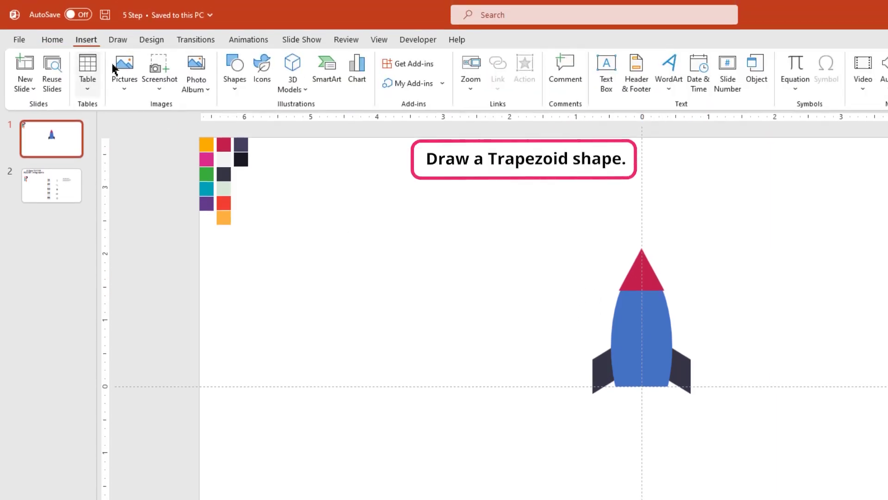
click(237, 94)
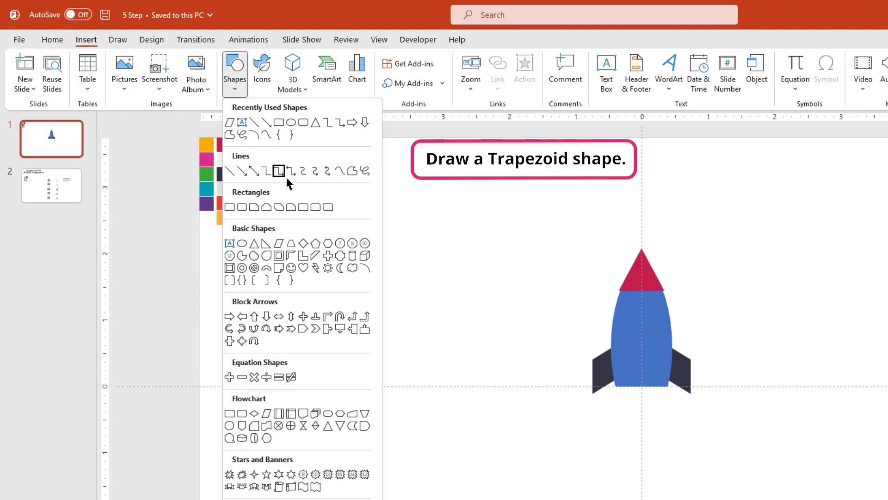
click(291, 243)
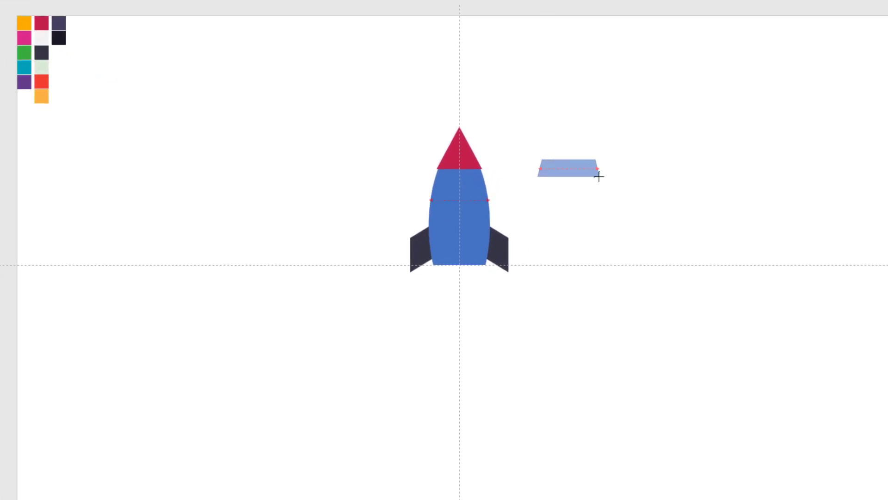
drag(620, 178, 620, 178)
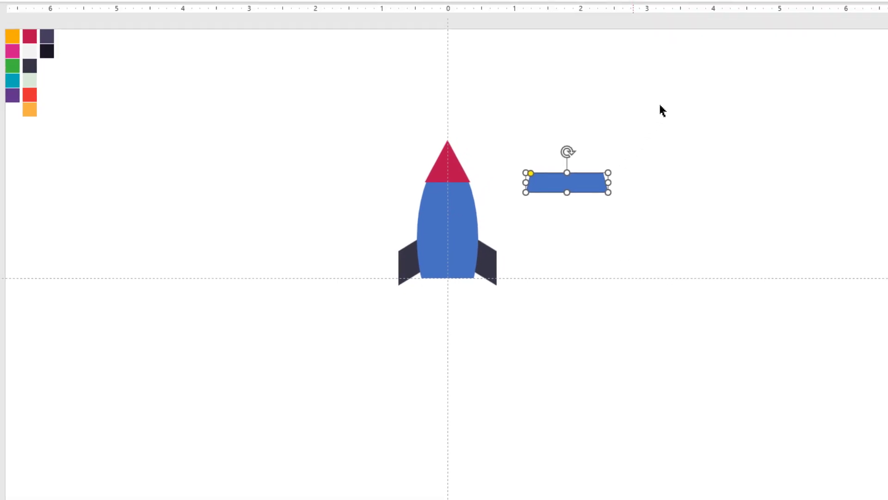
click(641, 90)
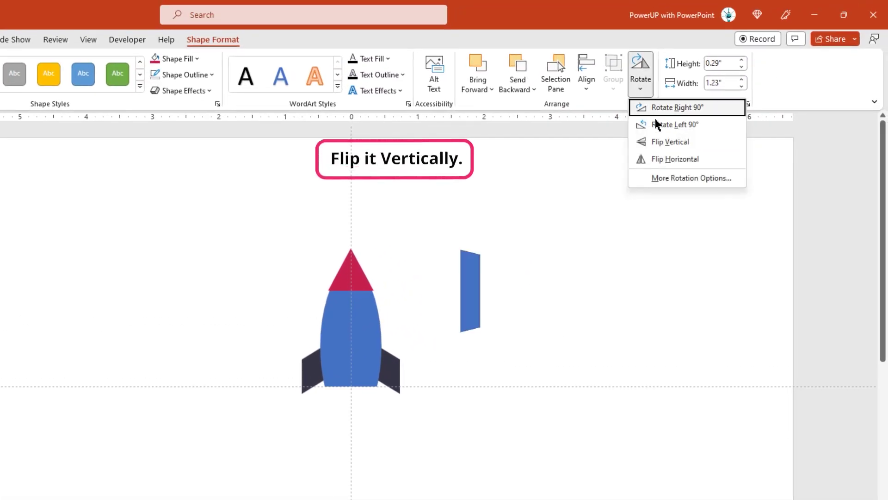
click(658, 142)
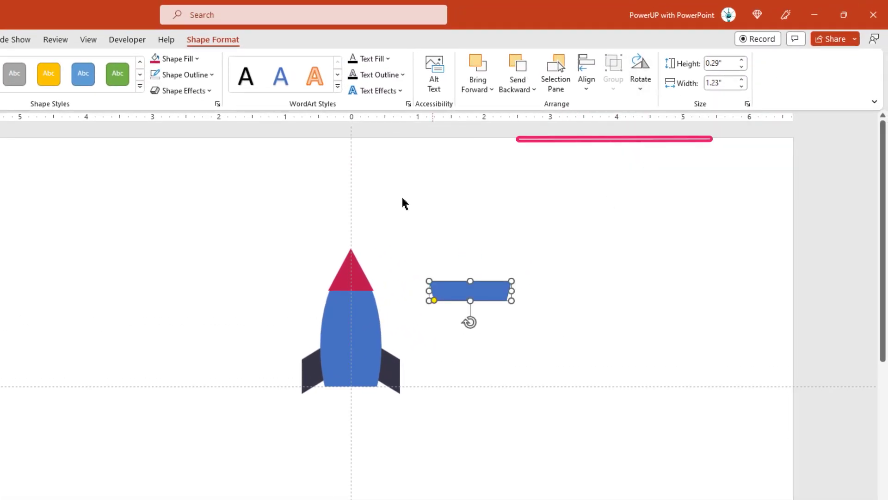
- Remove the trapezoid's outline, then move, shrink and centre it beneath the rocket body
click(205, 76)
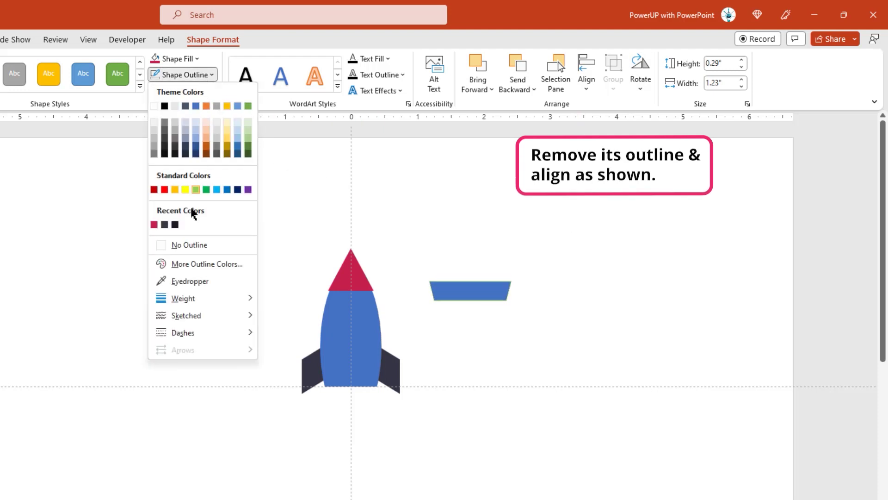
click(187, 244)
drag(449, 299, 350, 402)
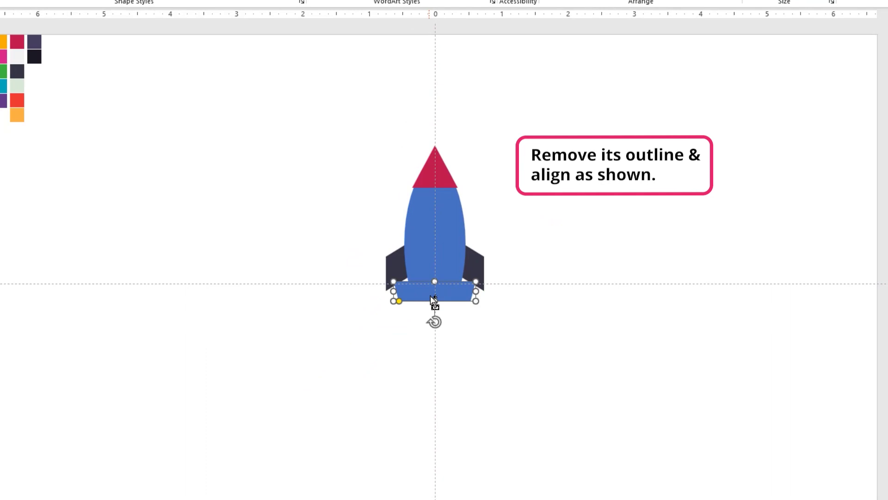
scroll(430, 295, up, 2)
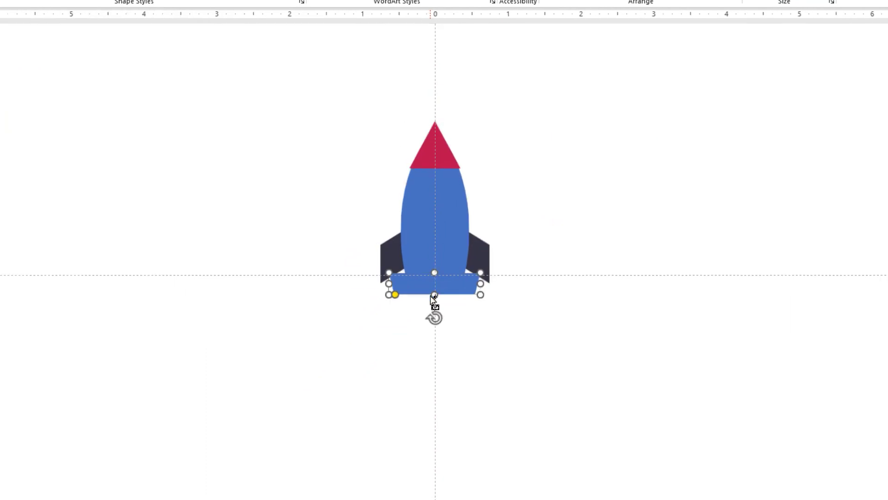
scroll(430, 295, up, 2)
scroll(430, 295, up, 2)
scroll(430, 296, up, 3)
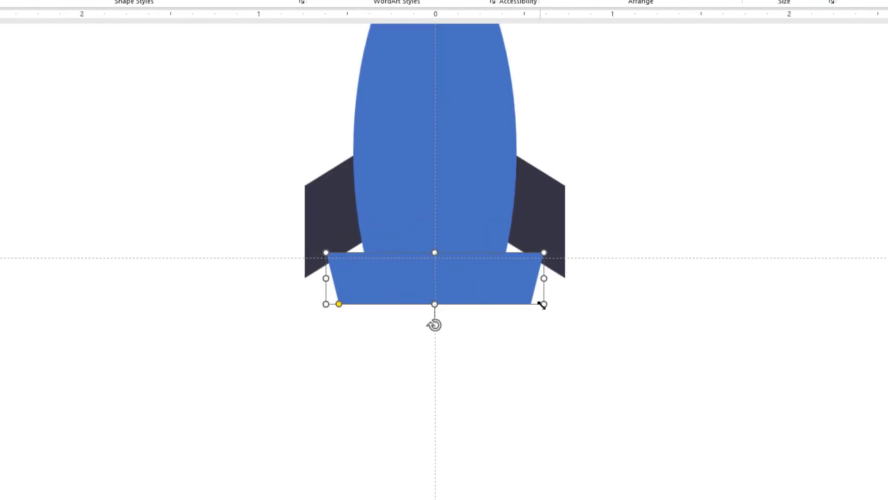
drag(542, 304, 477, 287)
mouse_move(396, 285)
mouse_down()
mouse_move(426, 288)
mouse_move(430, 274)
mouse_up()
drag(512, 264, 507, 264)
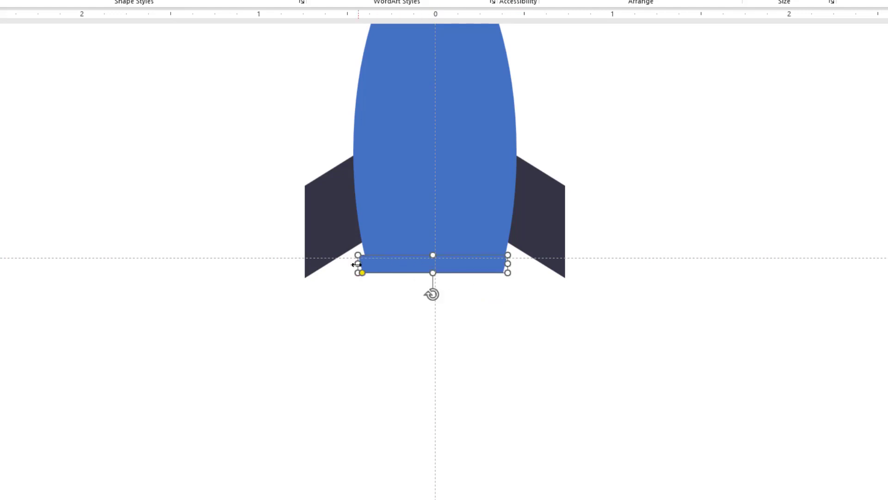
drag(357, 264, 365, 267)
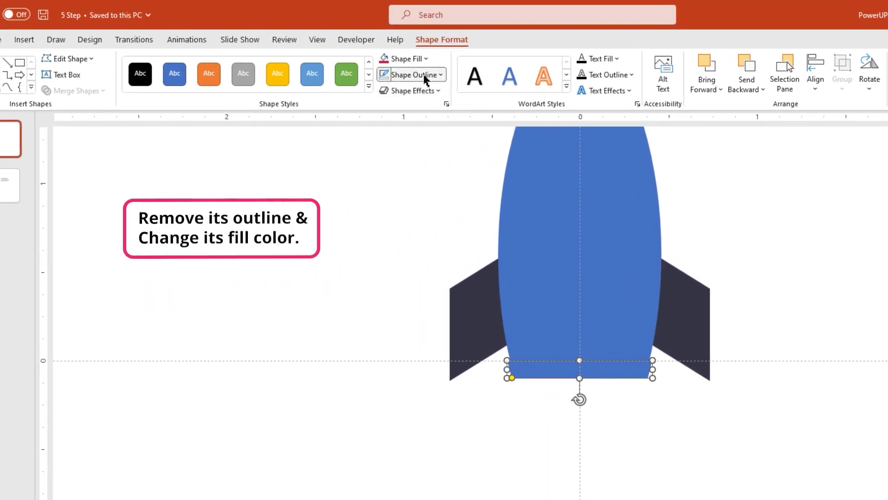
- Fill the outline-free nozzle crimson and adjust the slant of its sides
click(427, 75)
click(417, 246)
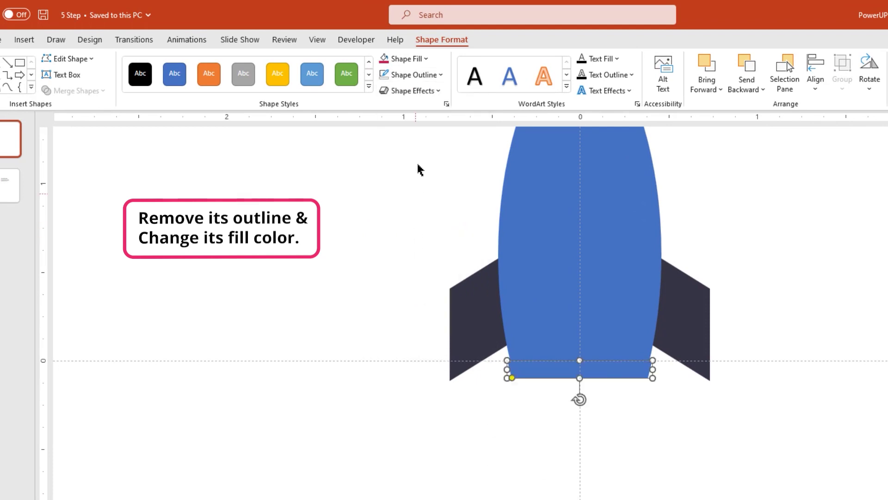
click(383, 57)
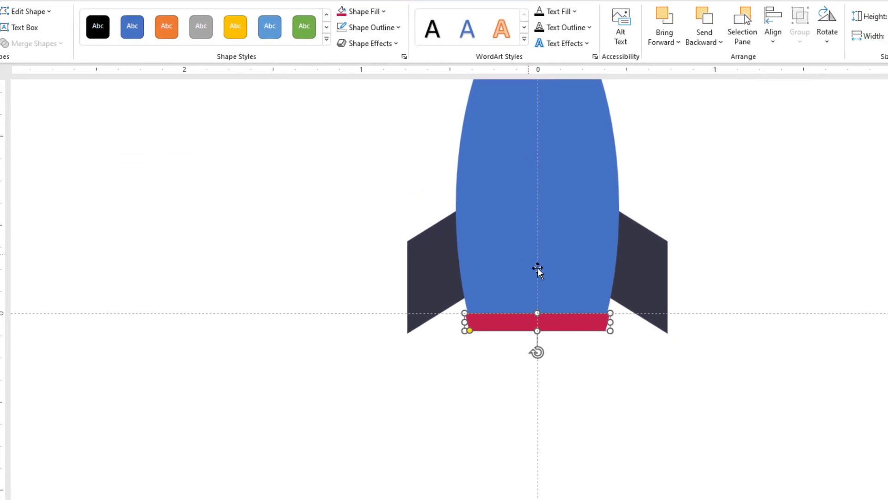
click(533, 304)
click(523, 284)
drag(432, 289, 439, 292)
- Duplicate the red nozzle, place the copy below the original and make it narrower
click(456, 318)
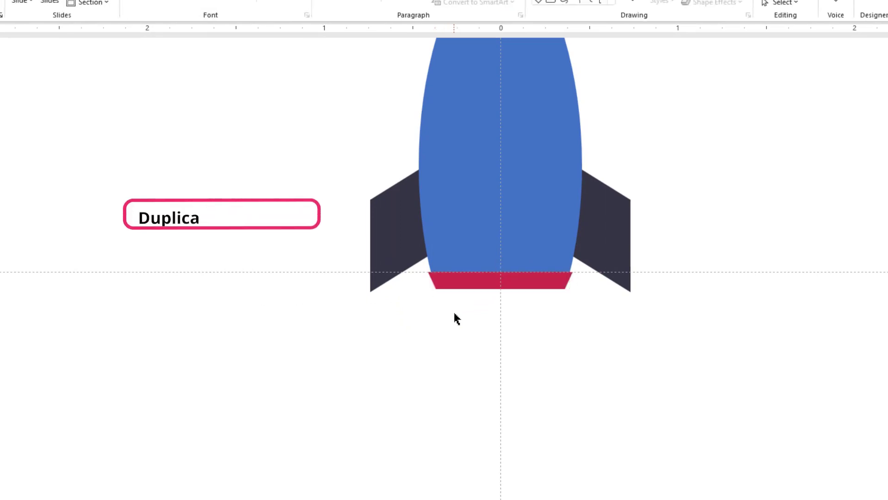
click(477, 279)
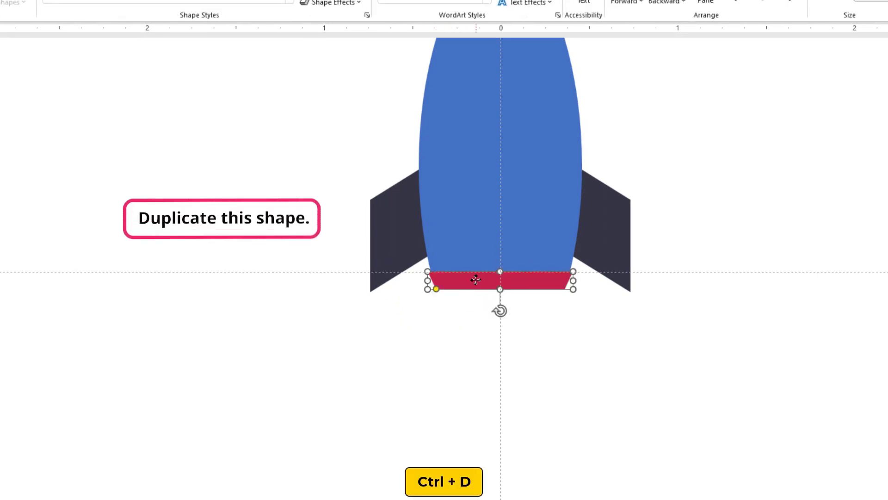
key(ctrl+d)
drag(493, 310, 472, 297)
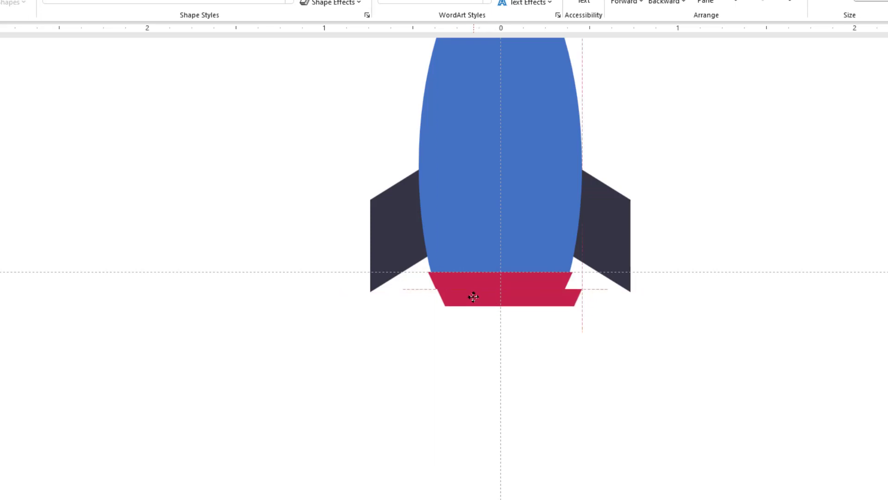
drag(581, 298, 527, 297)
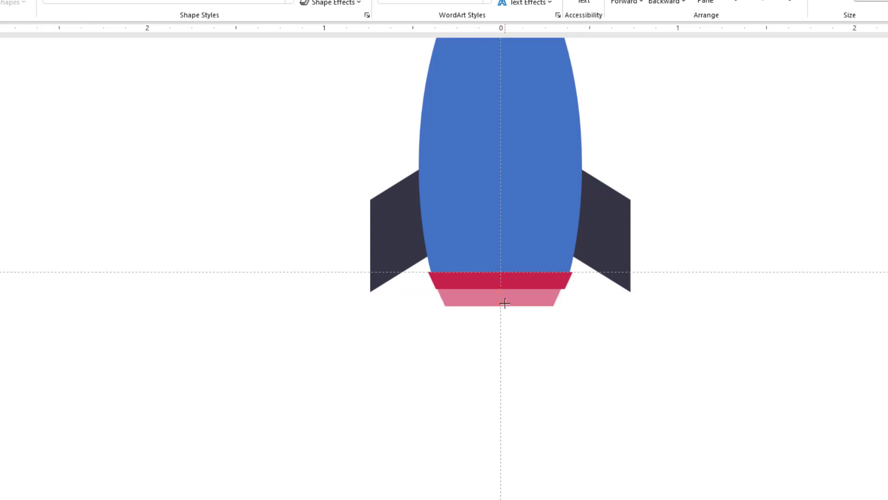
key(Escape)
click(527, 297)
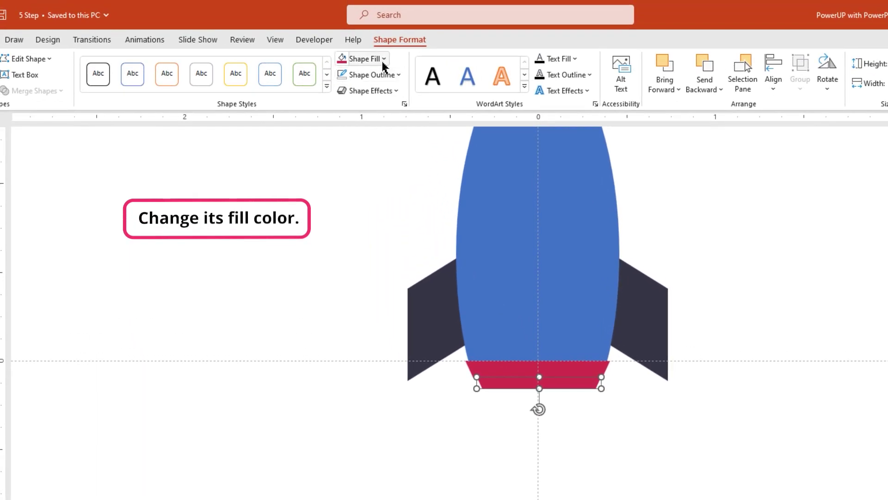
- Fill the lower nozzle piece with darker red #9E1A3D and nudge it into alignment
click(366, 58)
click(401, 248)
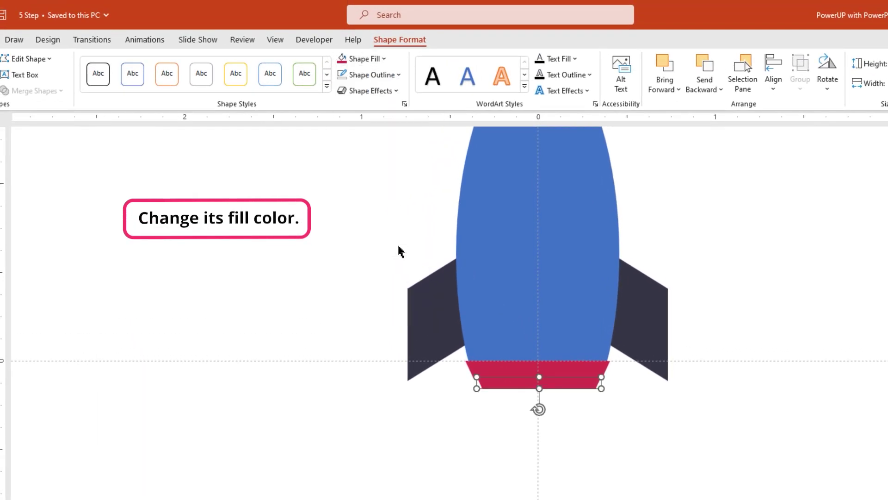
click(519, 310)
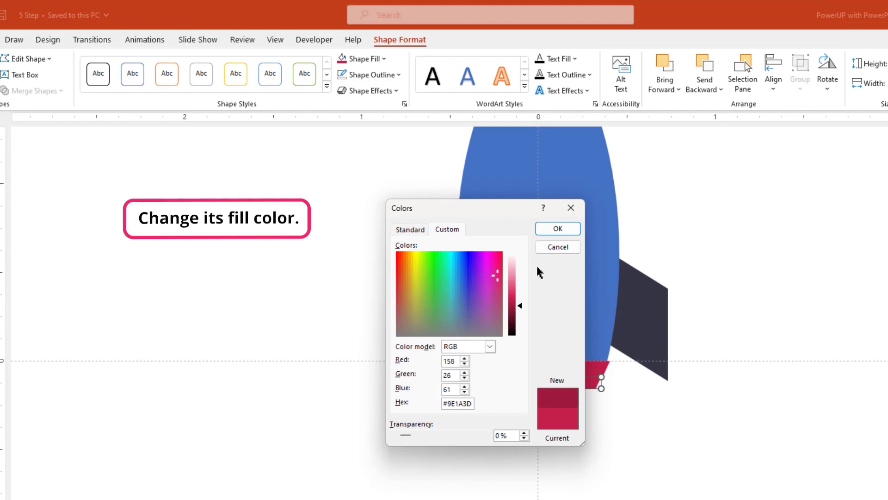
click(558, 228)
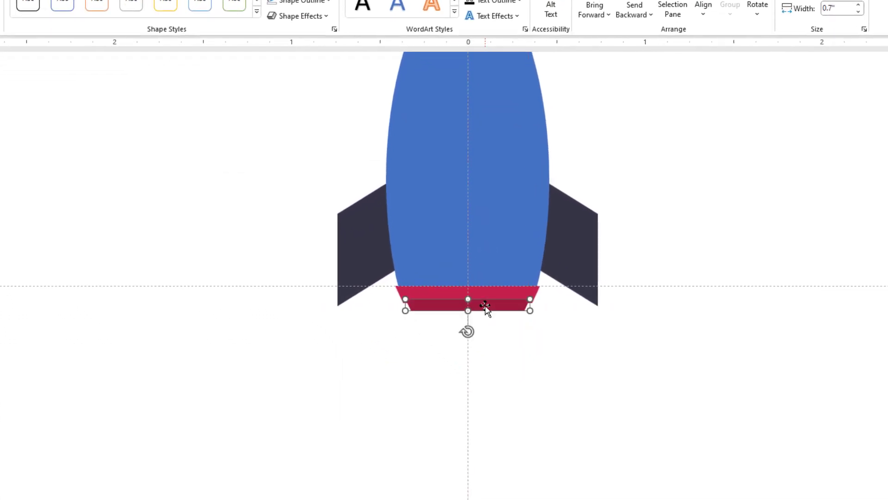
click(503, 341)
drag(481, 308, 480, 307)
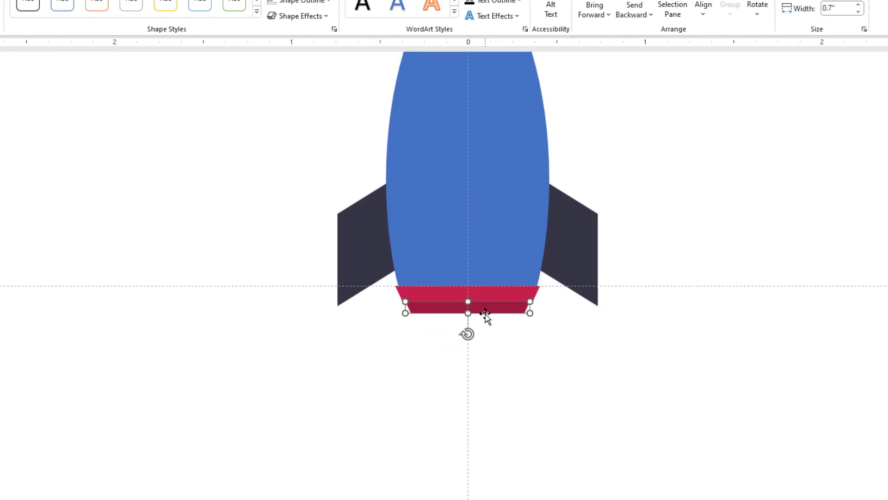
click(497, 335)
ctrl+scroll(499, 340, down, 3)
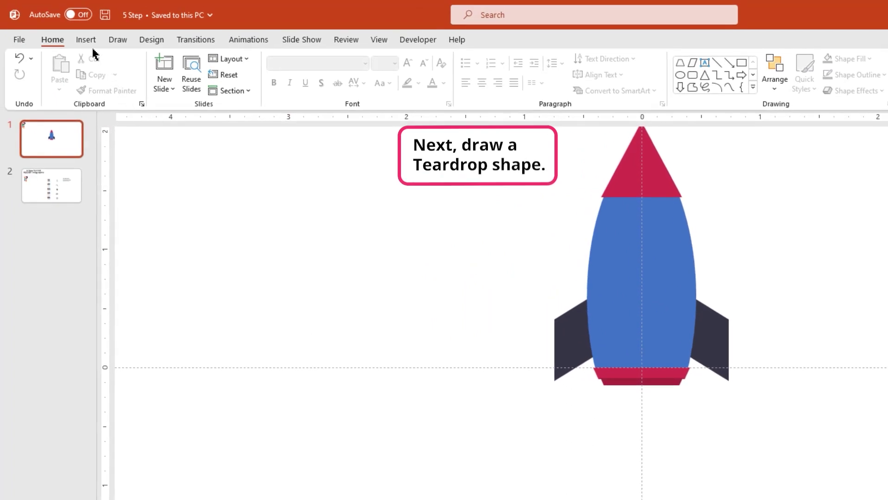
click(86, 40)
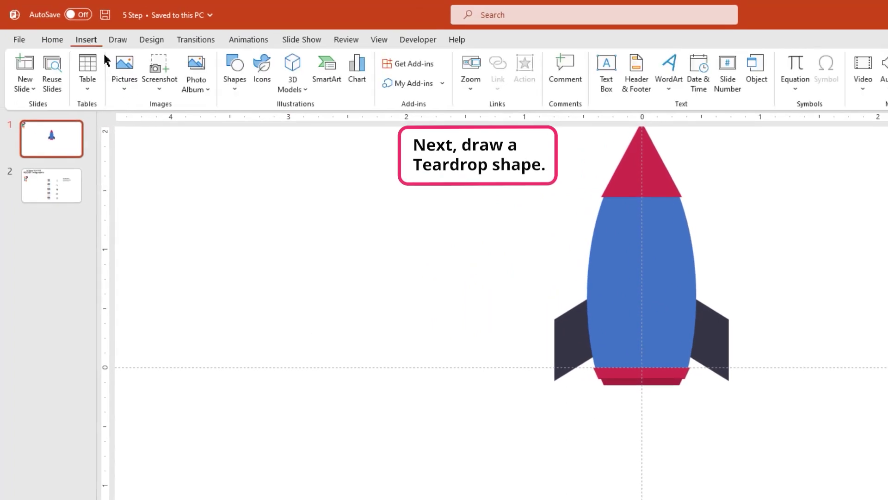
- Draw a teardrop right of the rocket, rotate it point-down and stretch its tip longer
click(234, 88)
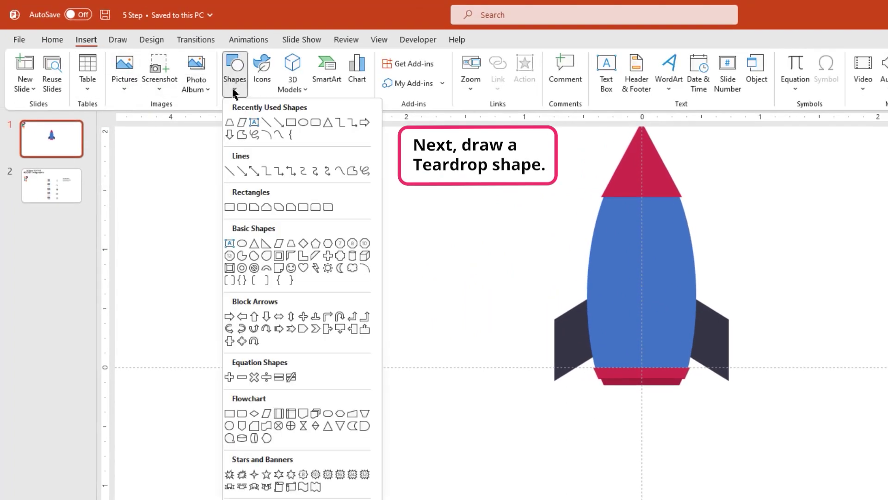
click(269, 260)
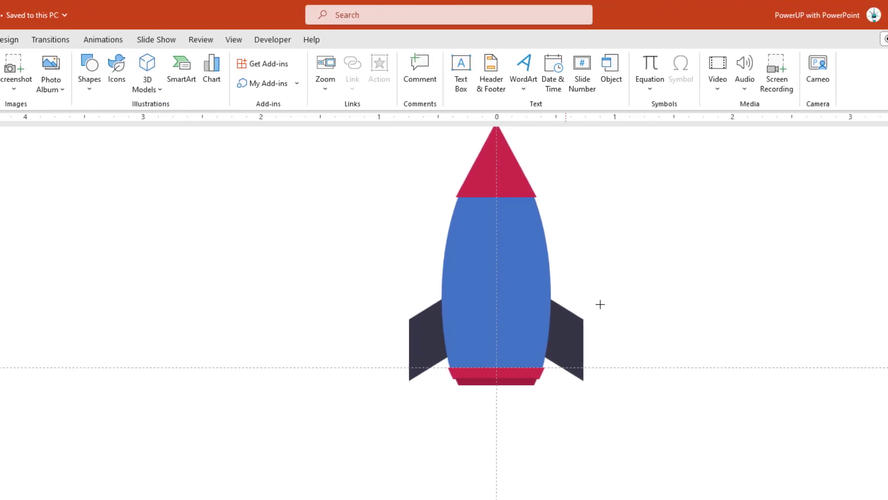
mouse_move(513, 302)
mouse_down()
mouse_move(543, 344)
mouse_move(623, 412)
mouse_up()
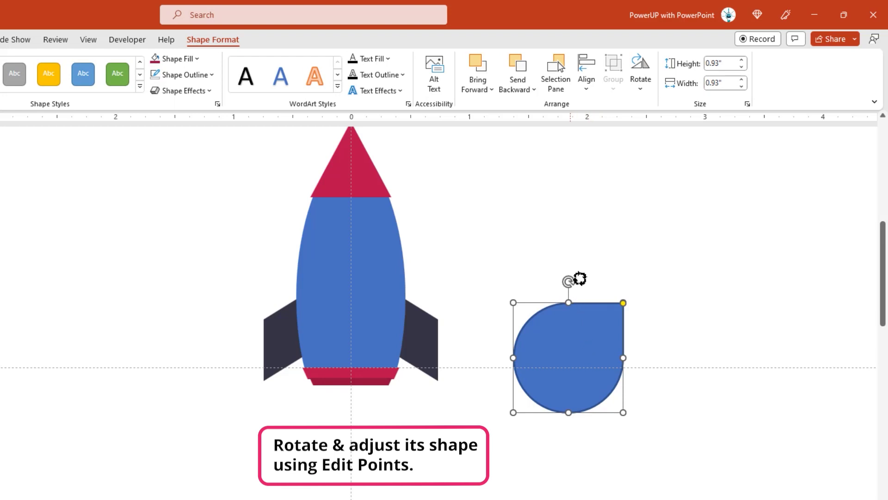
drag(580, 279, 607, 400)
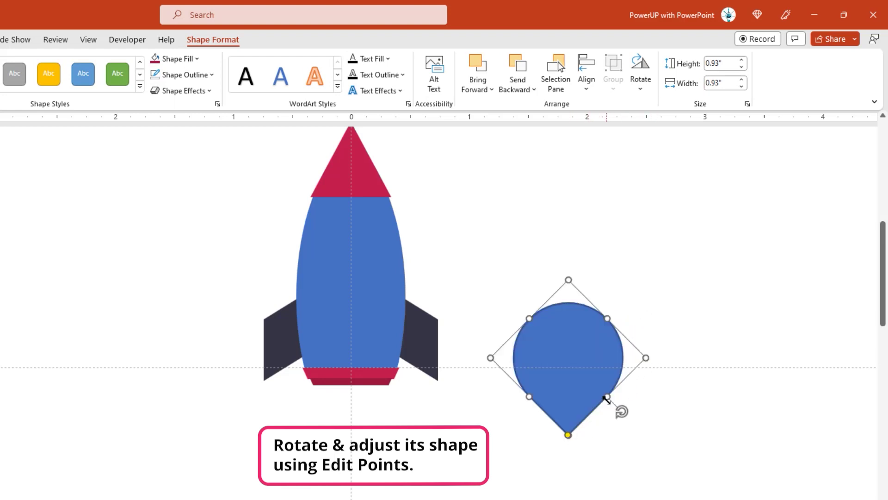
drag(568, 435, 567, 468)
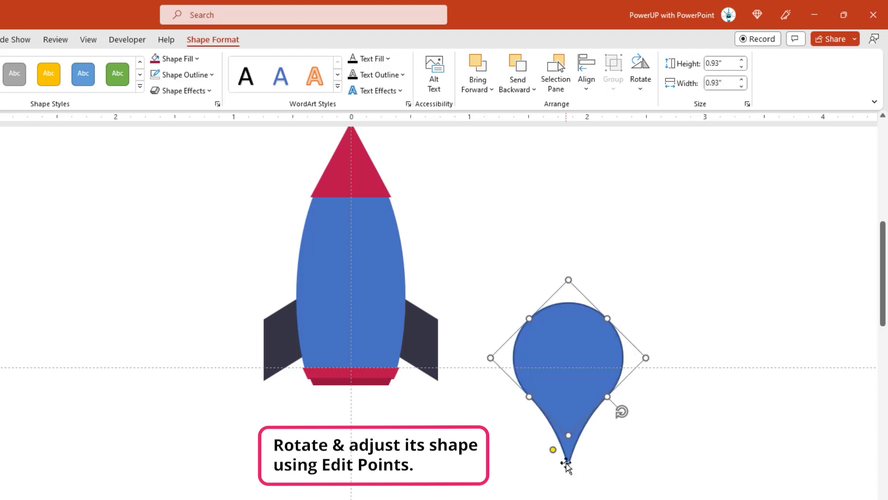
- Edit the teardrop's points to make a slimmer, more elongated drop
right_click(572, 398)
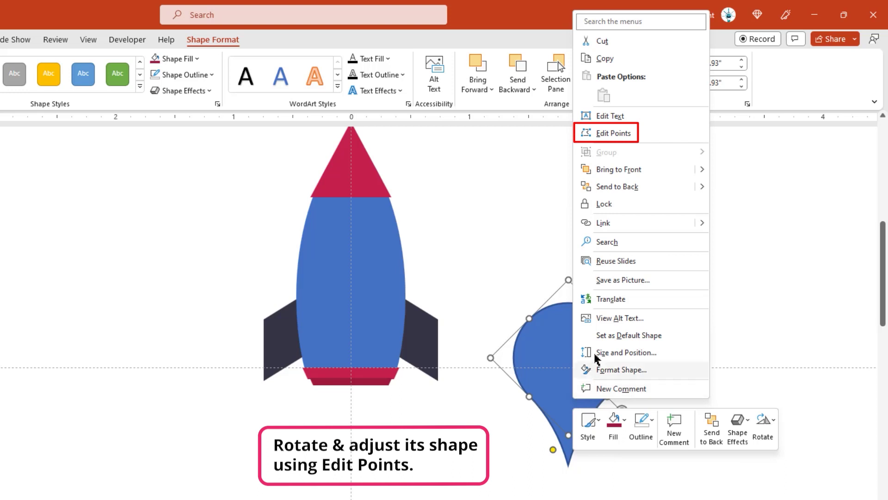
click(619, 134)
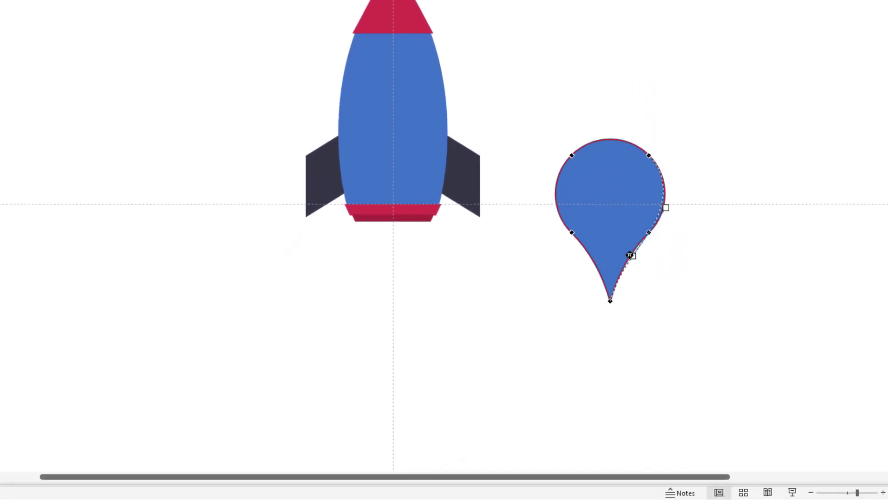
drag(630, 260, 631, 259)
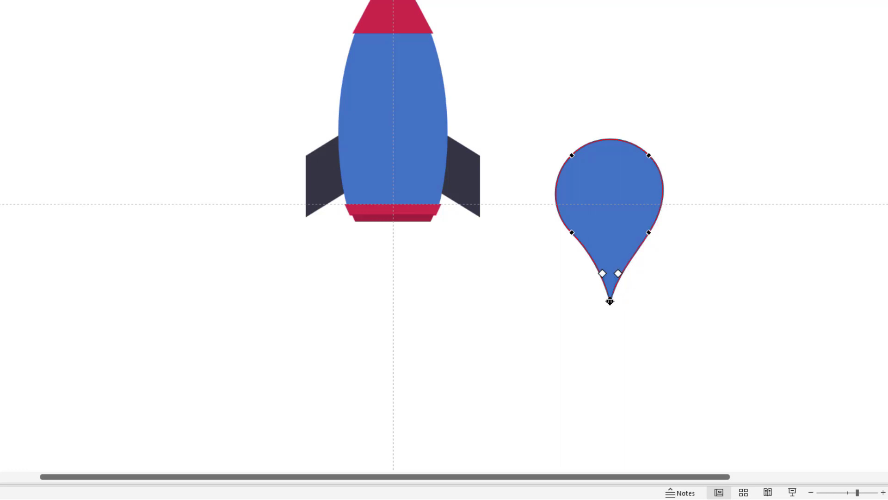
drag(610, 301, 610, 317)
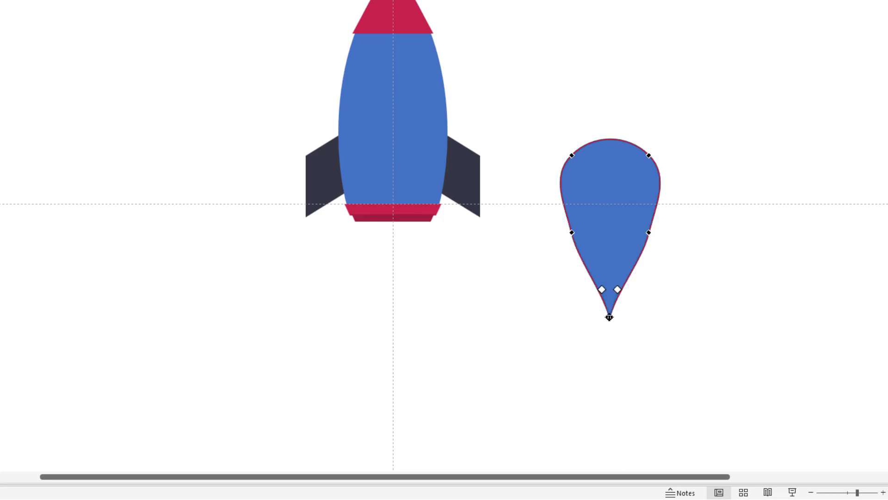
drag(630, 260, 631, 260)
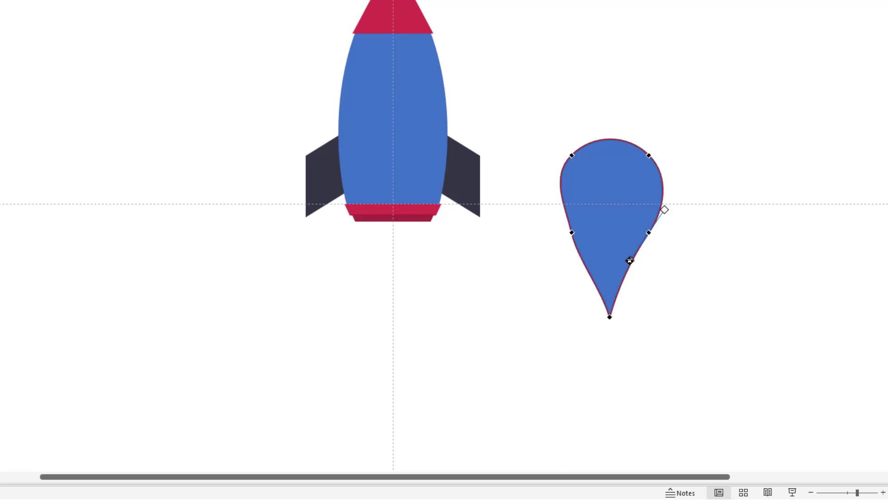
click(661, 264)
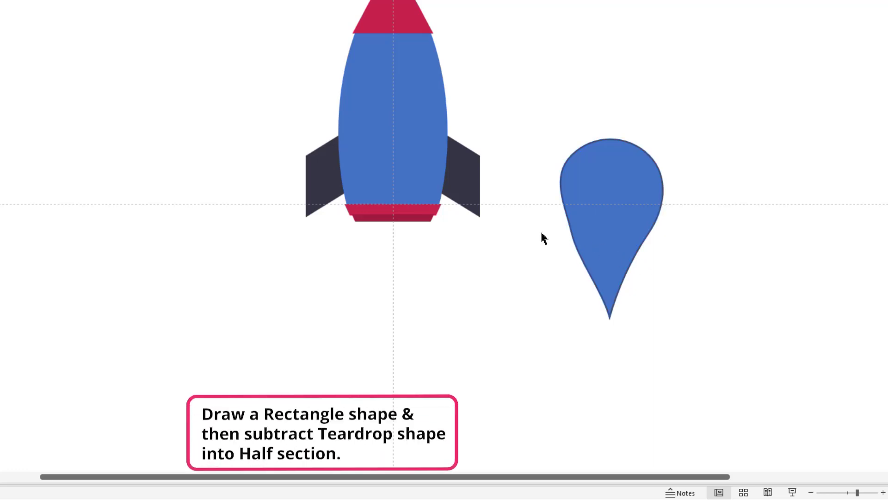
- Draw a rectangle covering the teardrop's left half
click(84, 37)
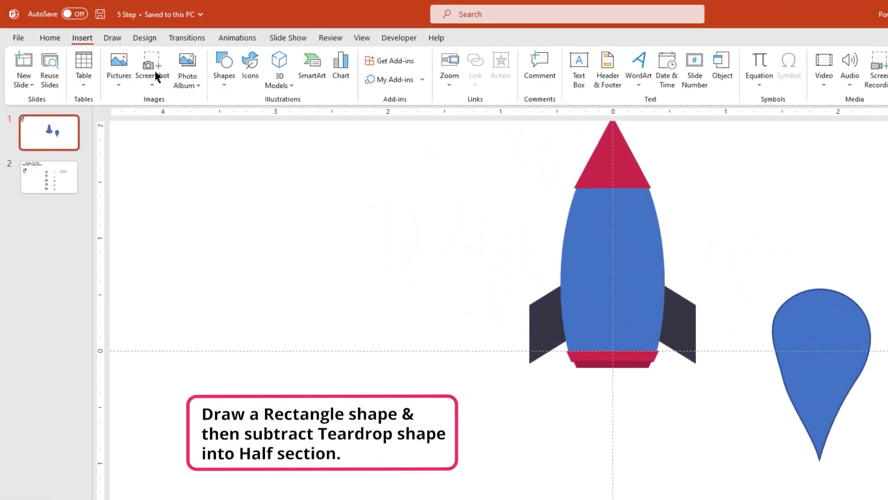
click(227, 86)
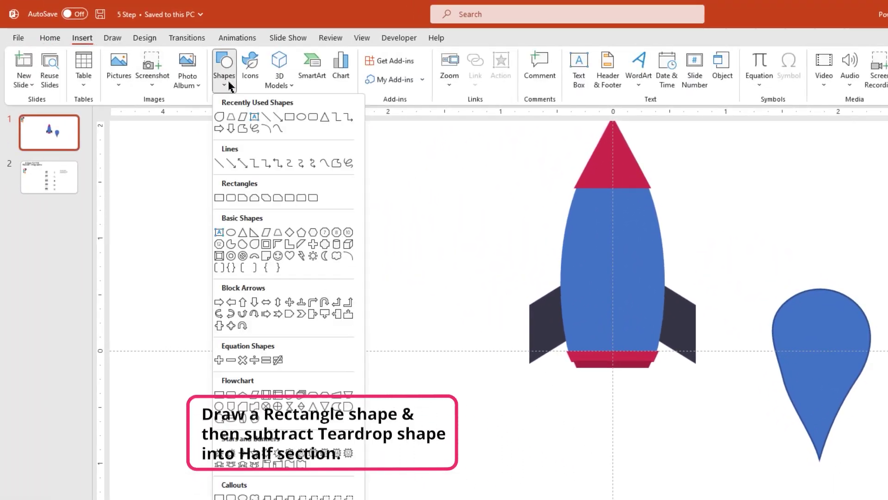
click(289, 120)
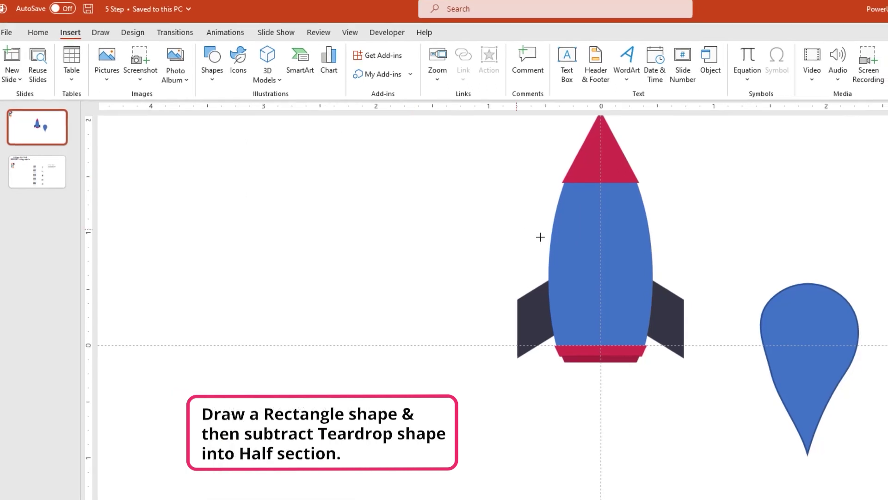
drag(750, 268, 813, 492)
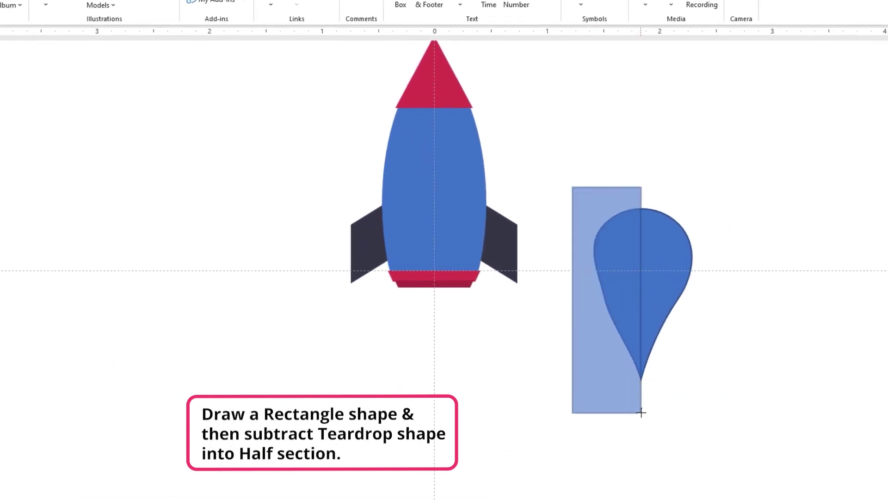
drag(635, 411, 641, 412)
- Subtract the rectangle from the teardrop, leaving only its right half
click(674, 257)
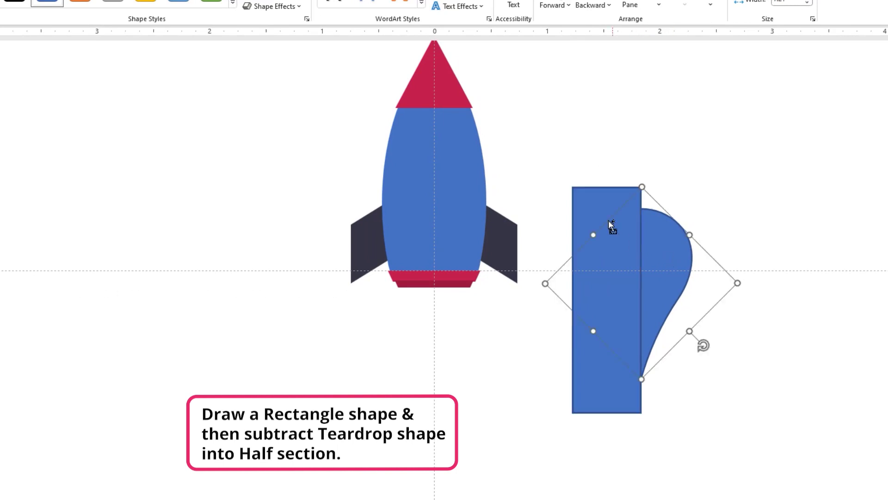
shift+click(584, 199)
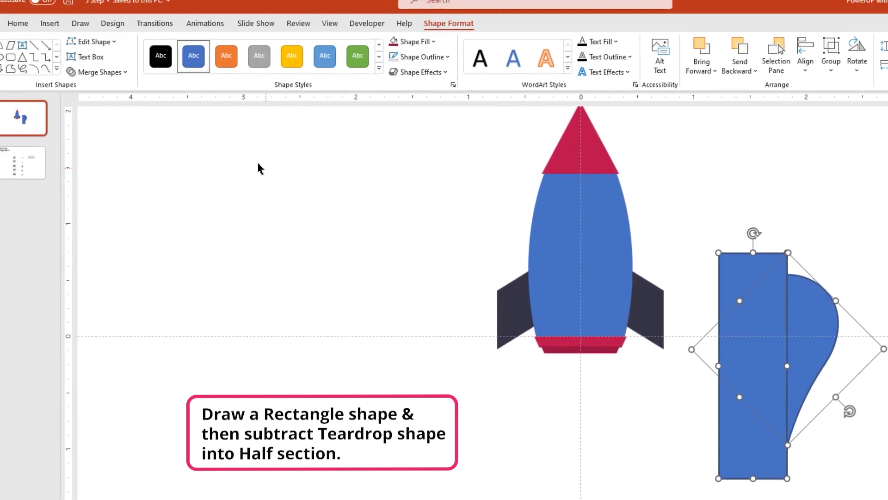
click(152, 87)
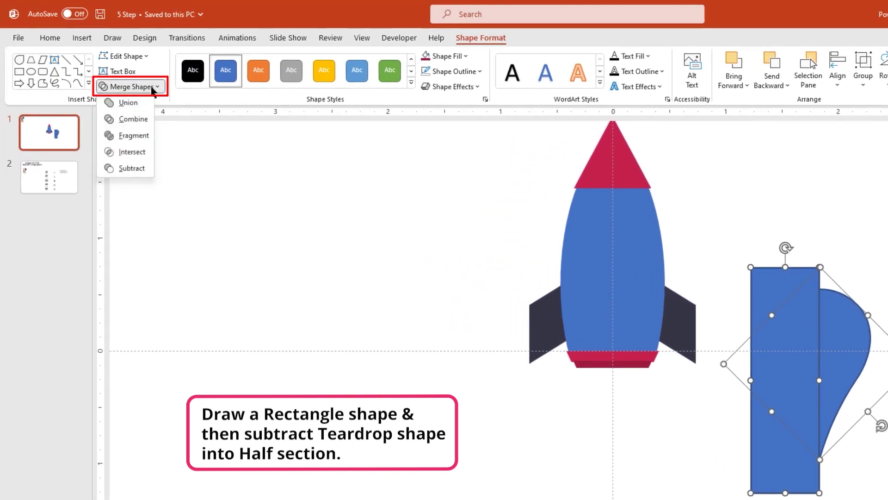
click(132, 167)
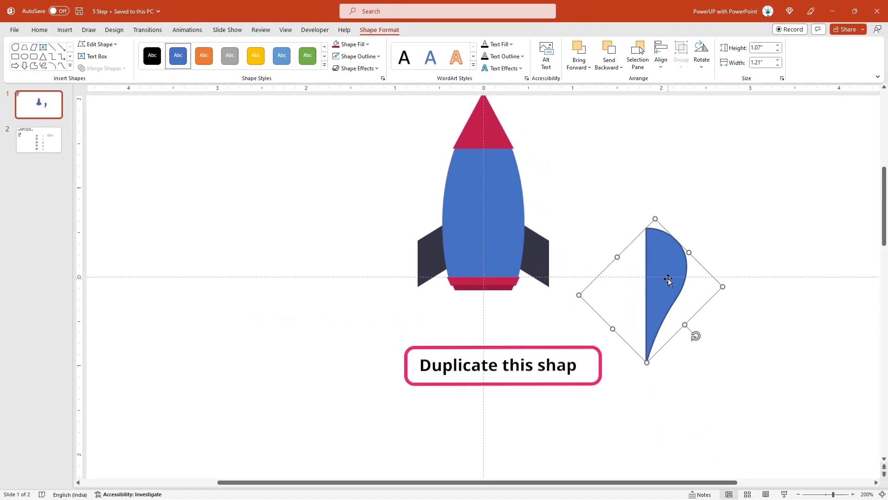
- Duplicate the half-teardrop, flip the copy horizontally and fit it against the original
key(ctrl+d)
drag(676, 286, 711, 236)
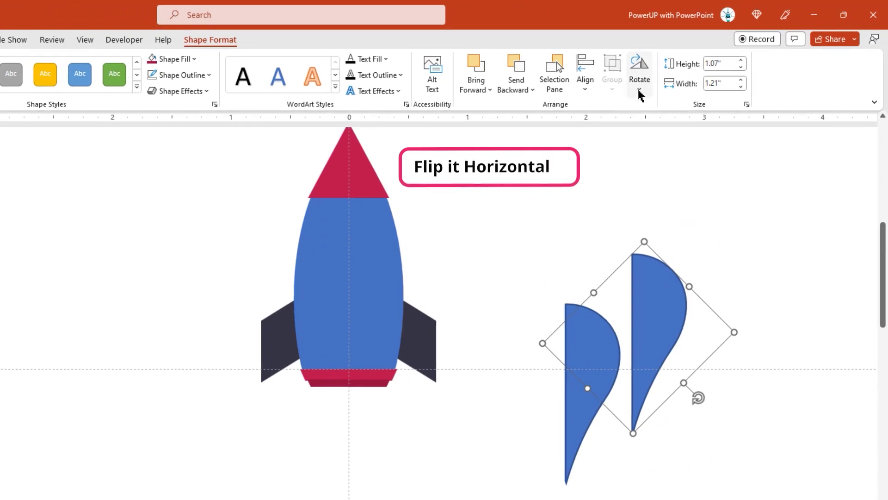
click(690, 63)
click(656, 159)
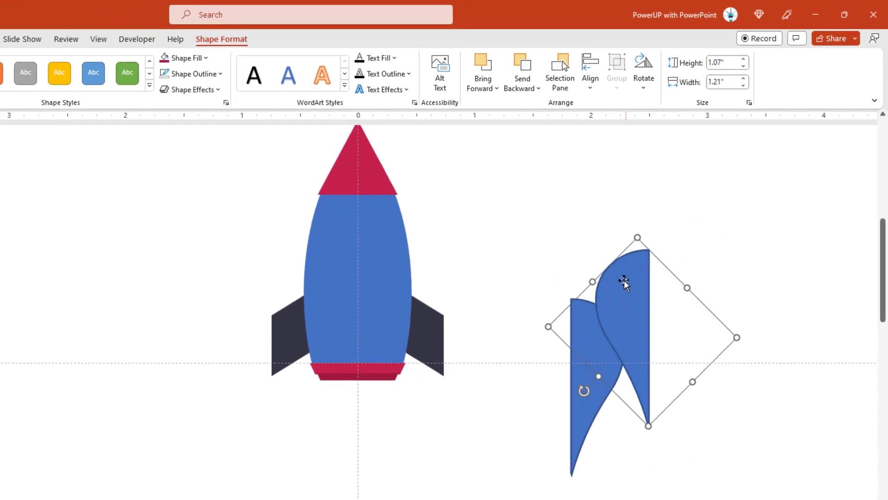
drag(623, 283, 626, 248)
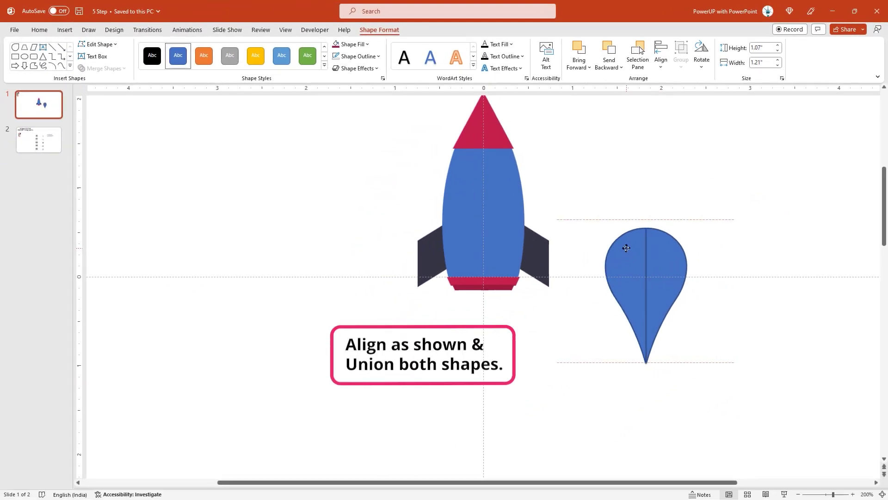
- Union both halves into one drop, then place it below the rocket, shrunk to 0.82"
click(657, 259)
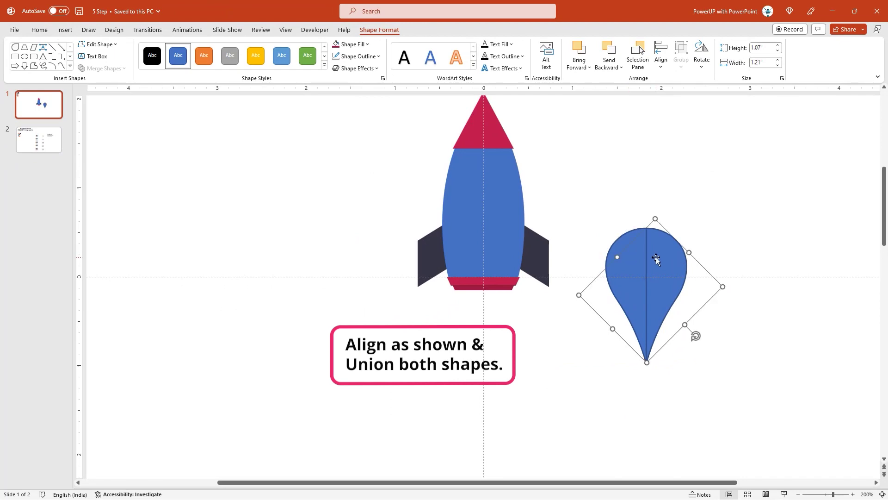
shift+click(633, 262)
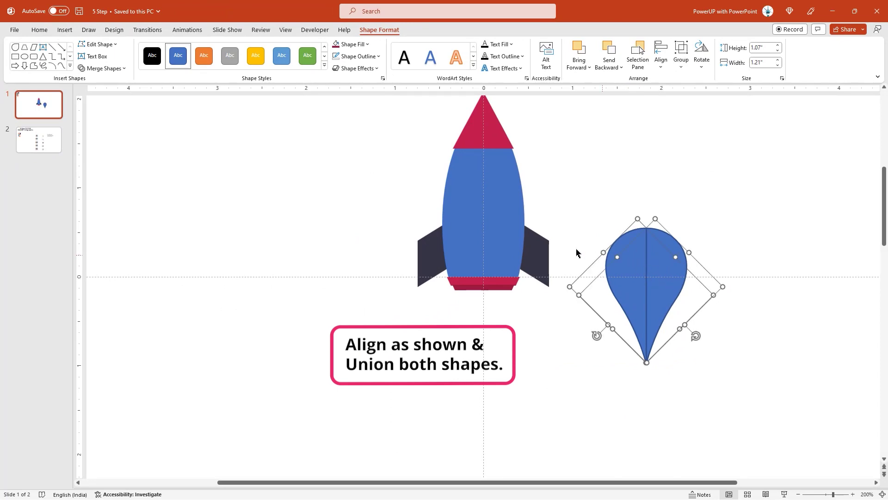
click(116, 68)
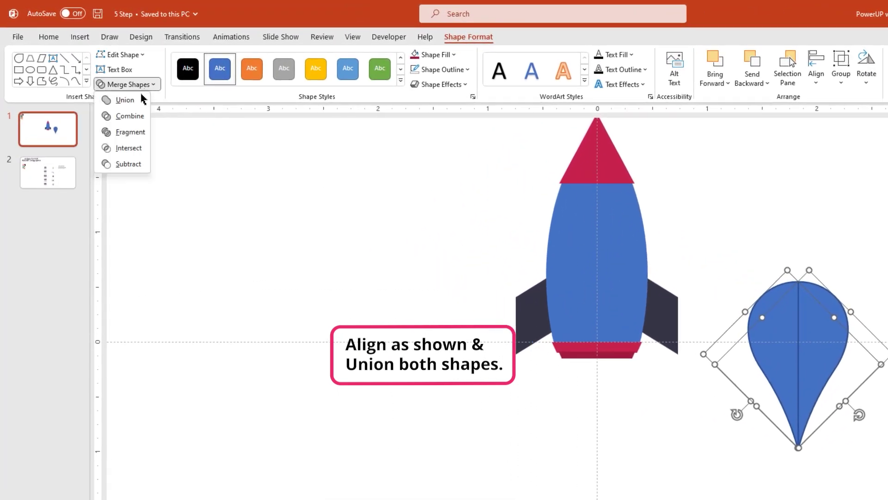
click(135, 100)
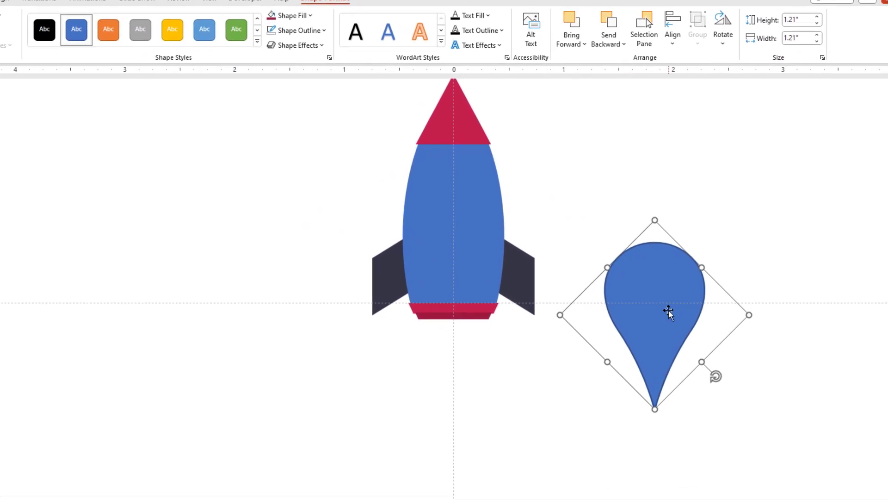
drag(668, 311, 467, 393)
drag(454, 477, 454, 425)
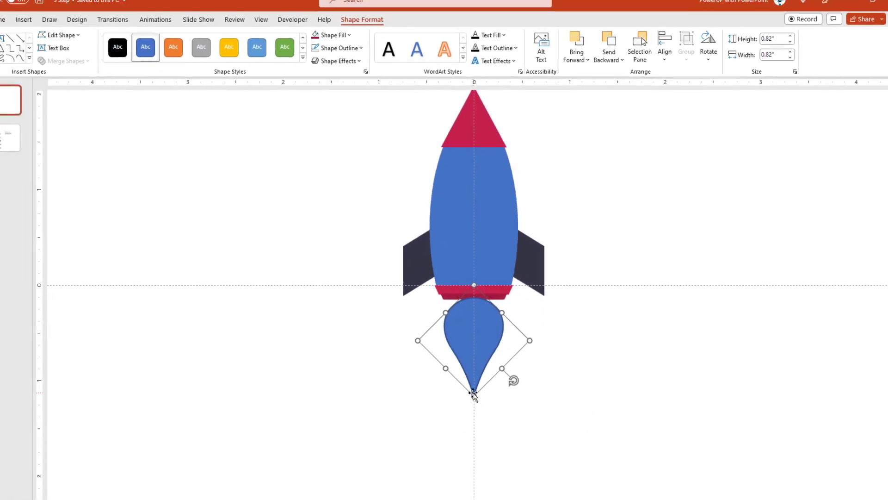
- Shrink the teardrop under the rocket slightly and remove its outline
key(Escape)
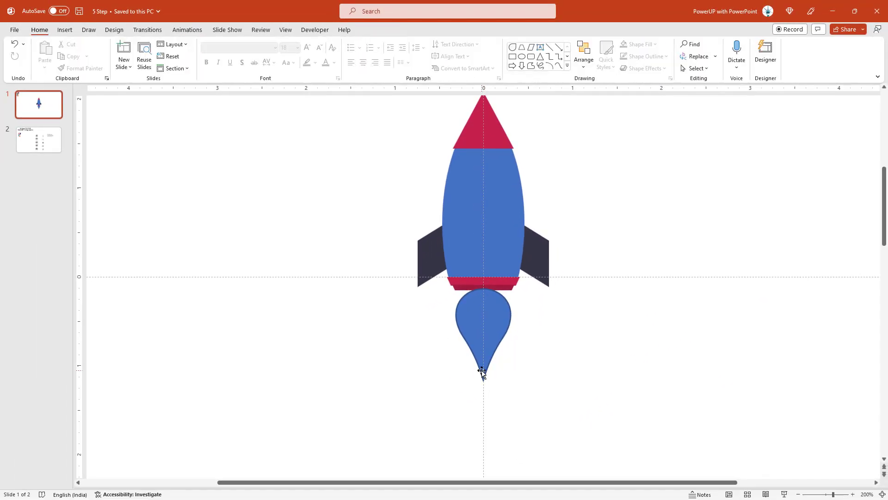
ctrl+scroll(482, 370, down, 2)
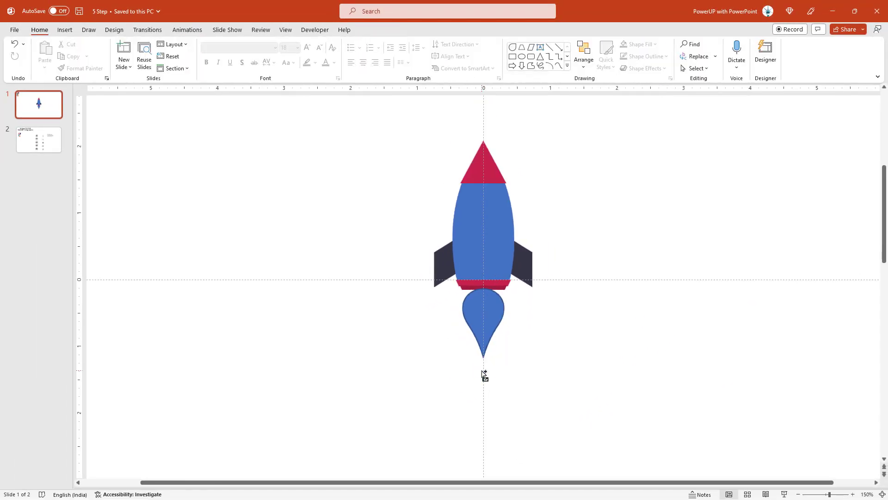
ctrl+scroll(481, 370, down, 2)
ctrl+scroll(482, 371, down, 2)
drag(482, 339, 480, 324)
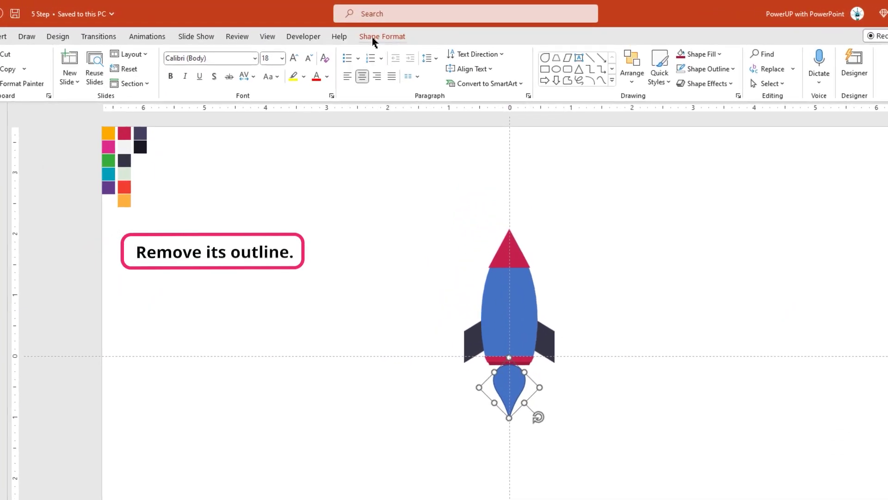
click(375, 36)
click(352, 69)
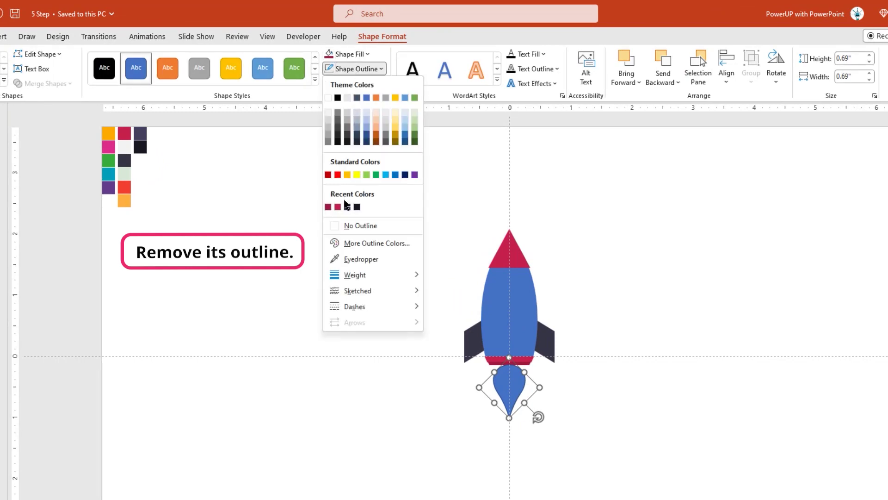
click(352, 225)
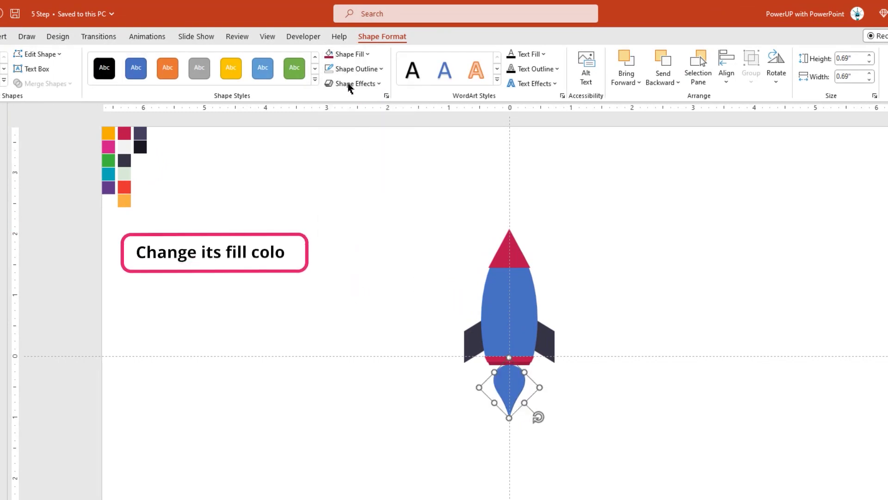
- Fill the flame with the red swatch colour via eyedropper and shorten its bottom tip
click(354, 54)
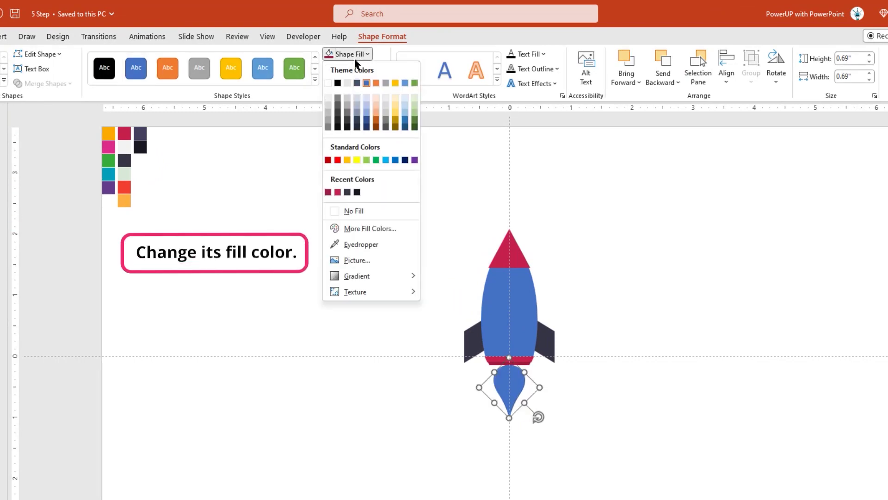
click(348, 245)
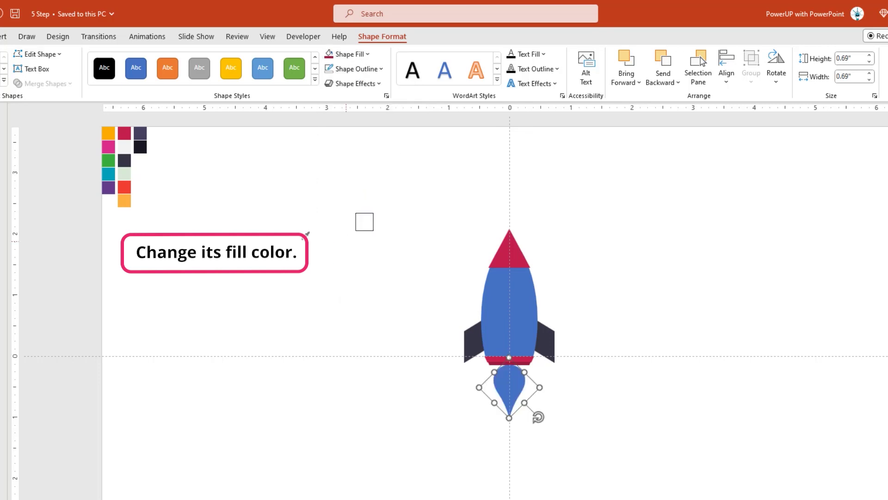
click(125, 187)
click(371, 384)
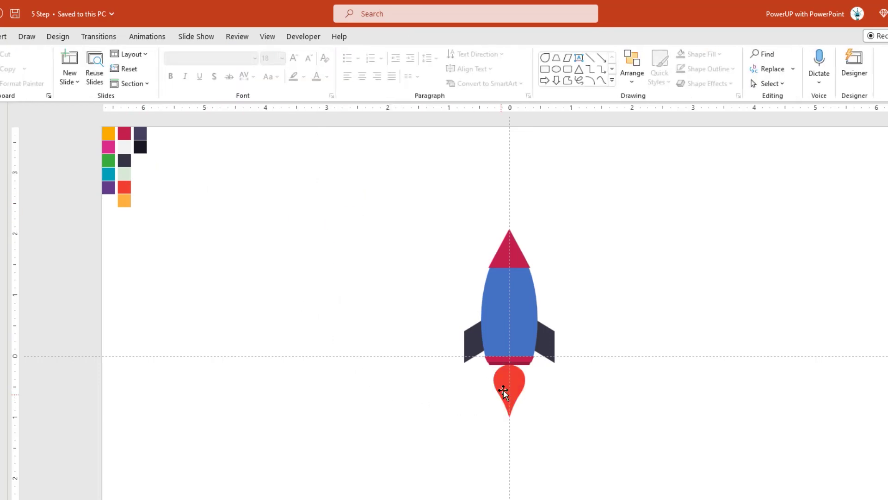
click(511, 405)
drag(509, 416, 508, 407)
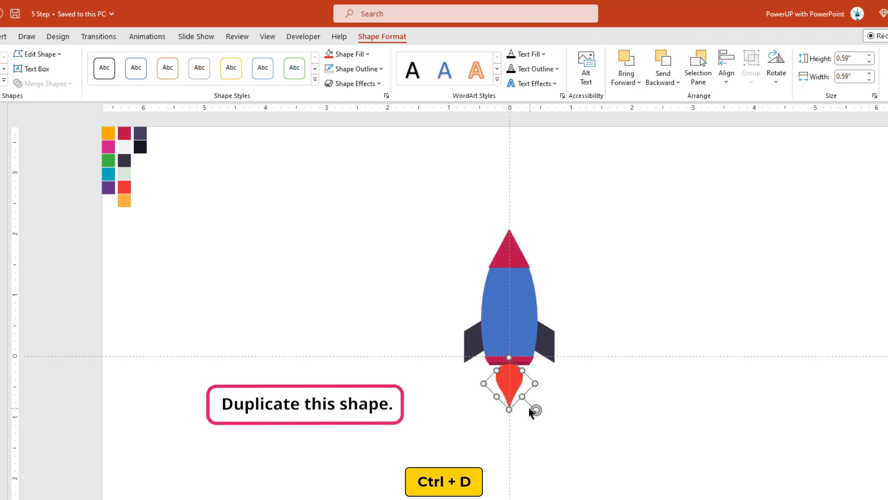
- Duplicate the red flame, fill the copy with the orange swatch, and shrink it inside
key(ctrl+d)
drag(511, 386, 422, 316)
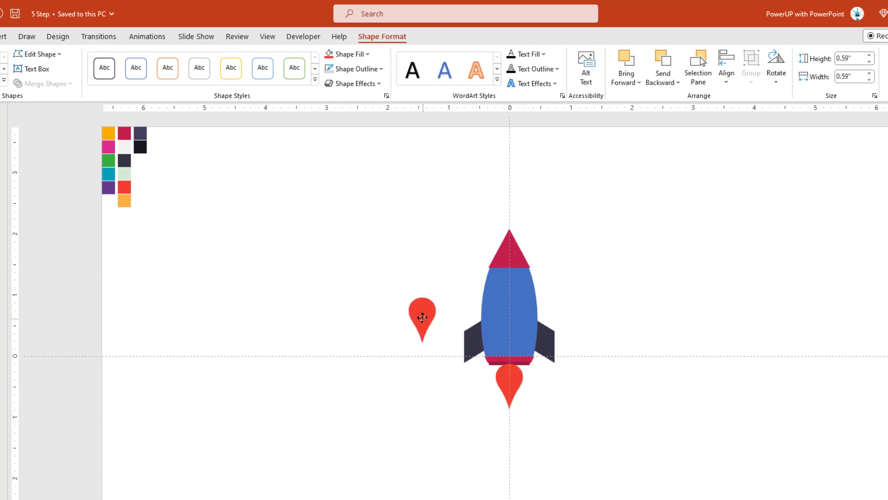
click(356, 54)
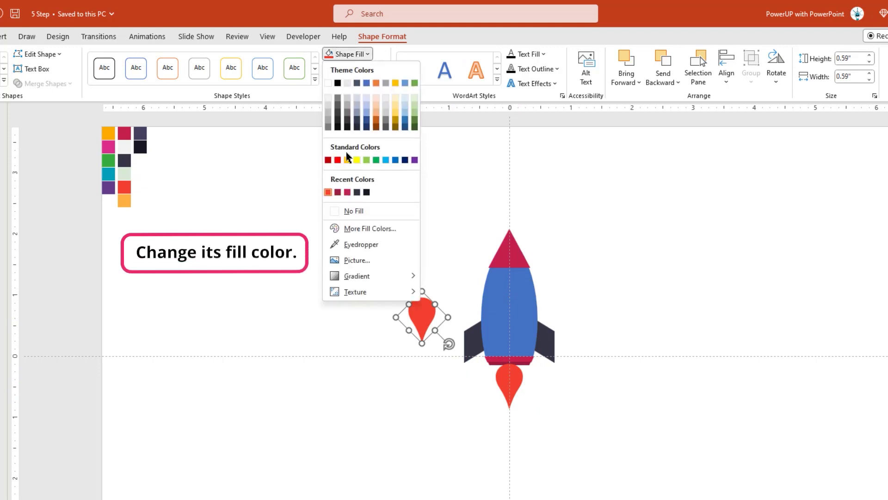
click(346, 244)
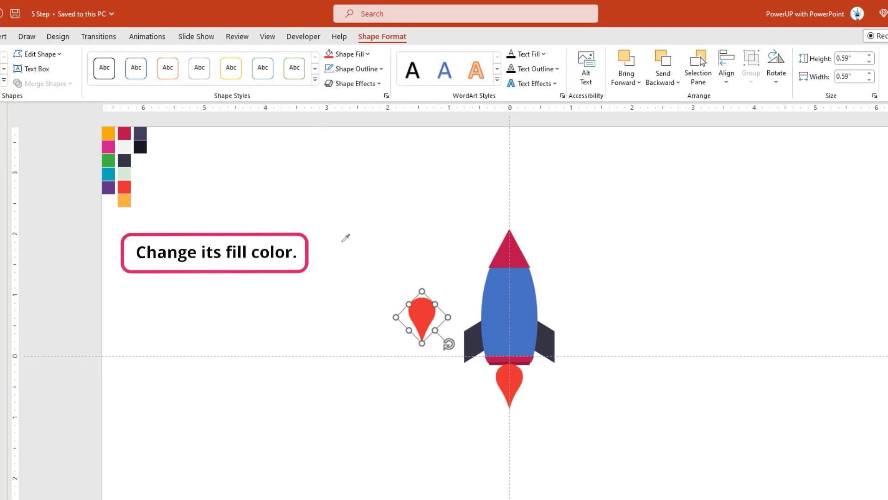
click(125, 199)
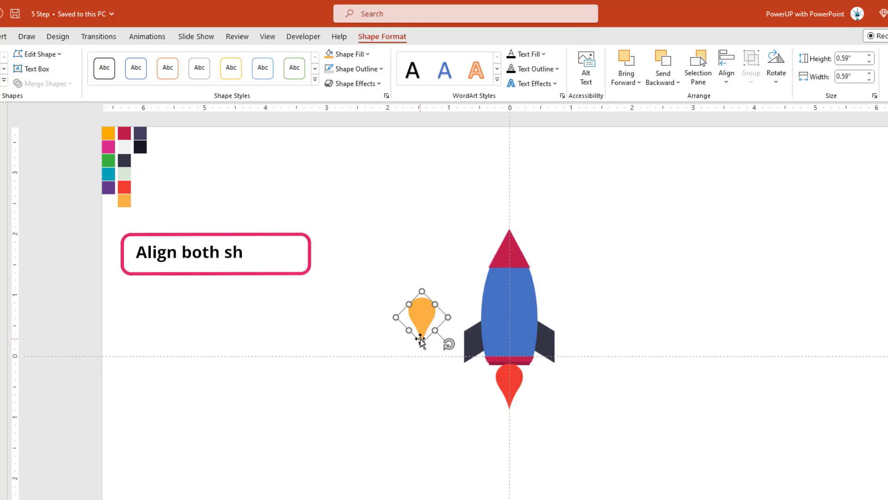
drag(422, 319, 510, 373)
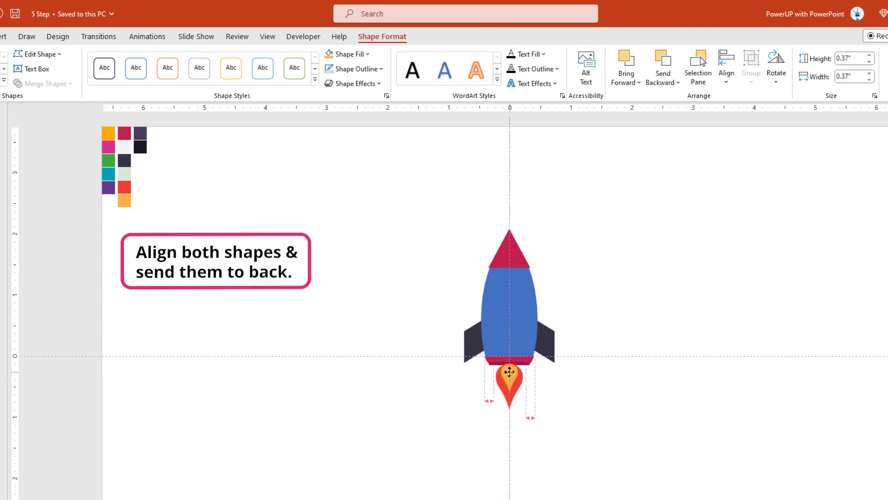
- Send both the red and orange flames to the back, behind the rocket
ctrl+click(510, 405)
right_click(508, 402)
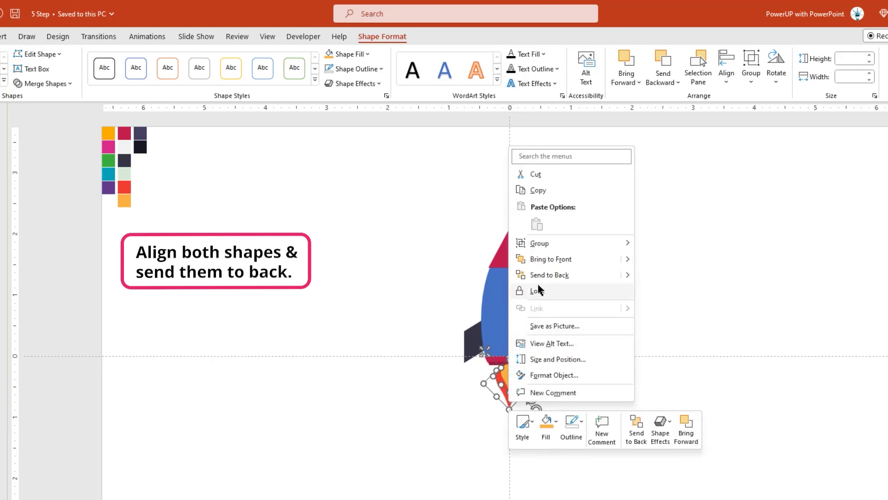
click(538, 275)
click(584, 411)
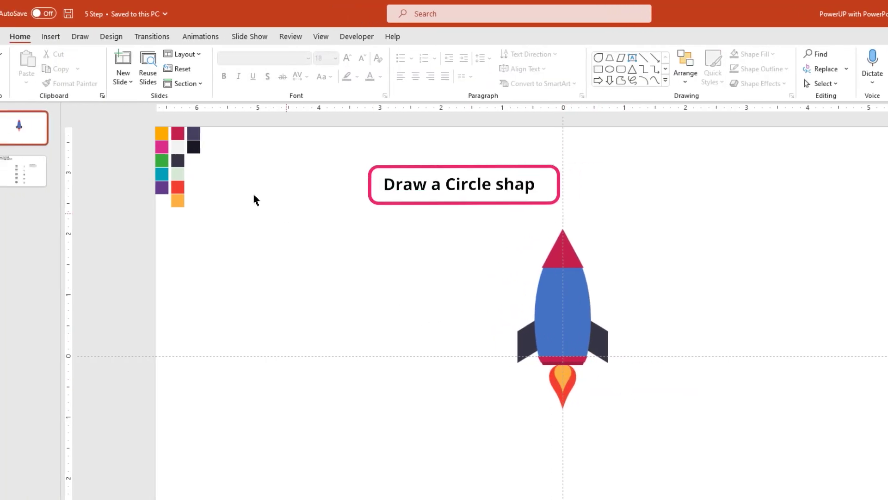
- Draw a small circle on the rocket's upper body
click(79, 36)
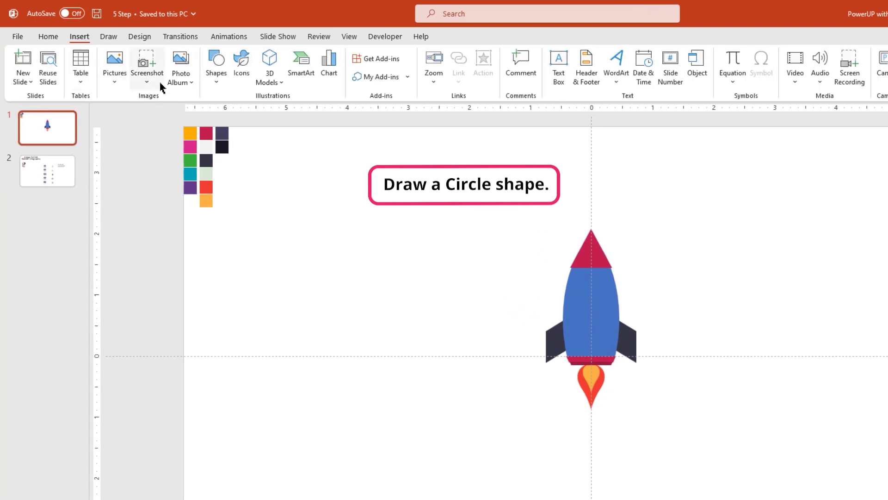
click(217, 81)
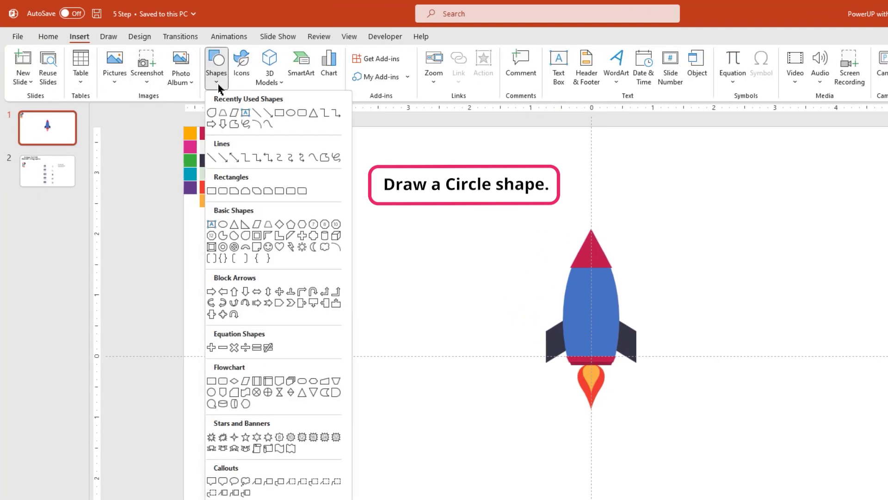
click(291, 114)
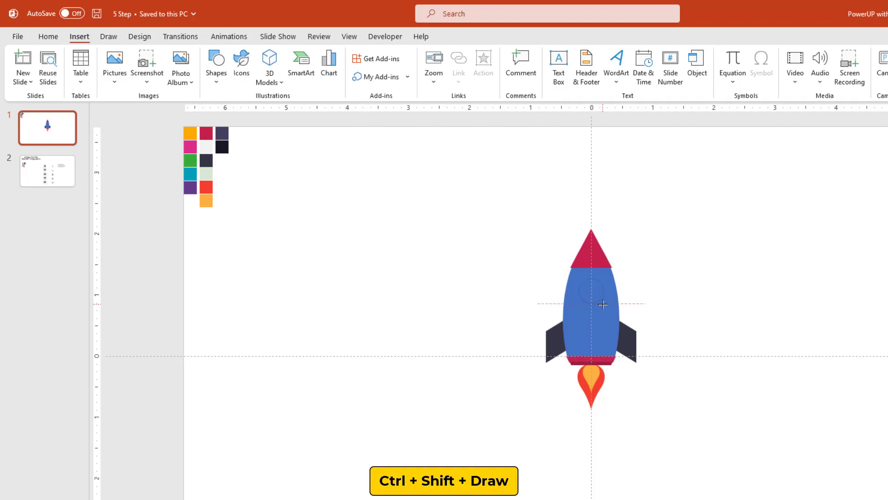
drag(591, 290, 603, 304)
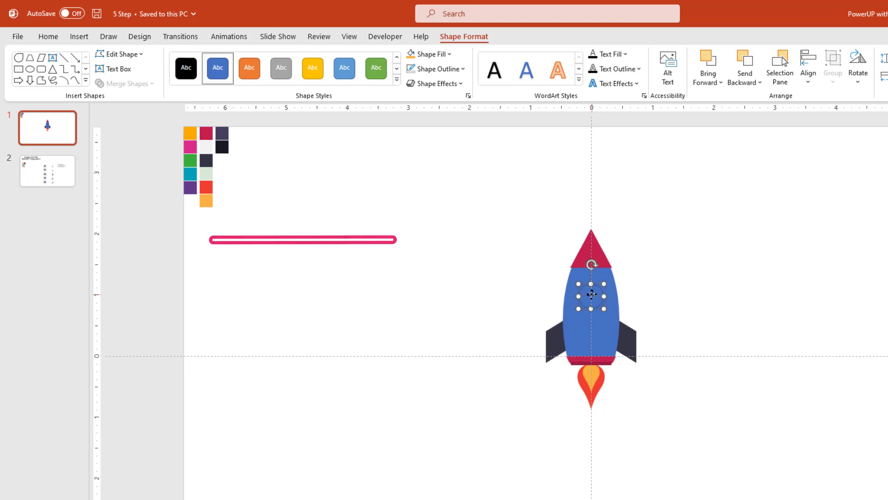
- Fill the circle with the pale green swatch and give it a thicker dark navy outline
click(440, 55)
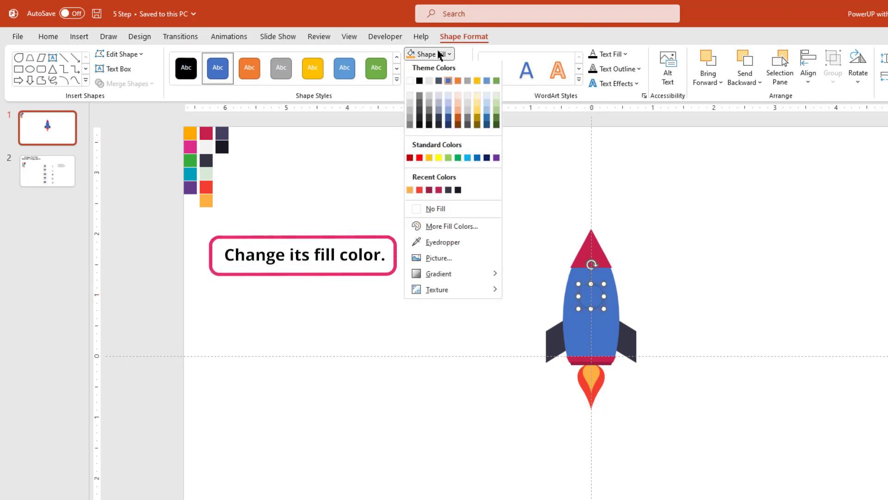
click(430, 245)
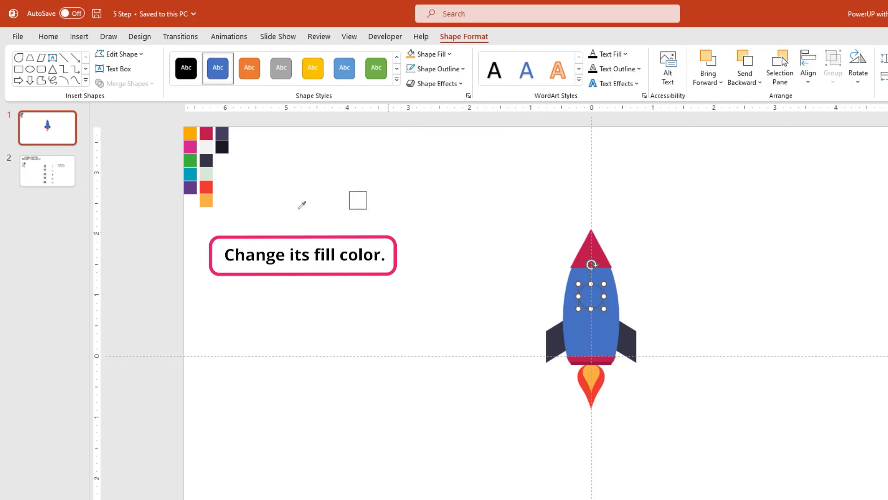
click(208, 174)
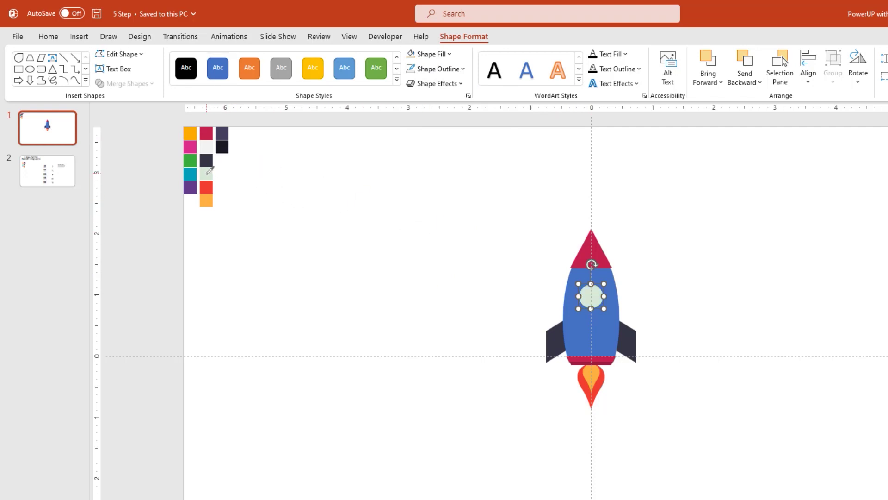
click(434, 69)
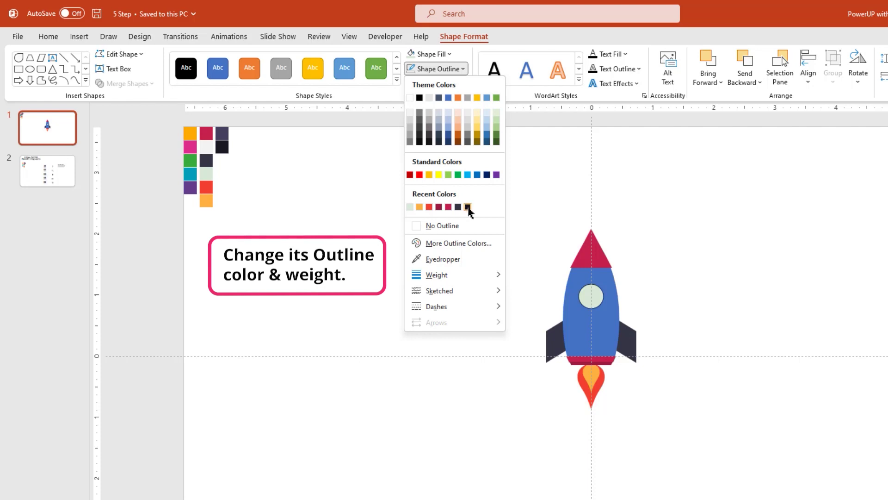
click(468, 207)
click(445, 70)
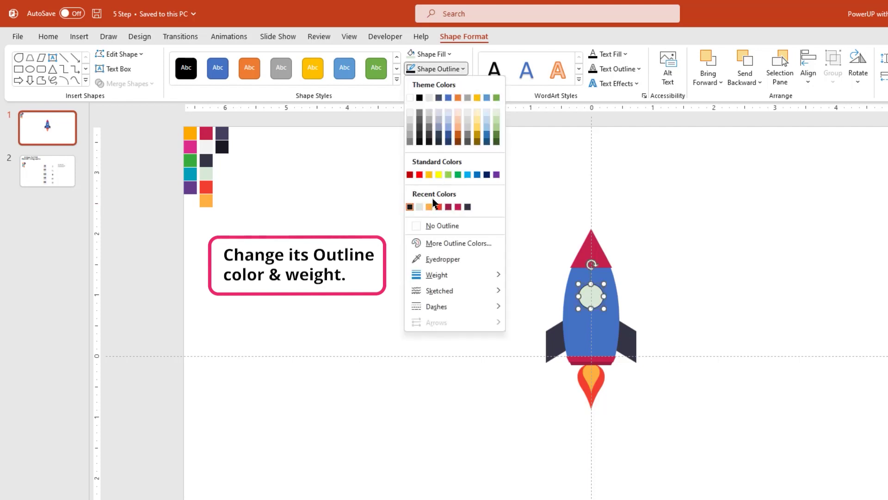
mouse_move(437, 275)
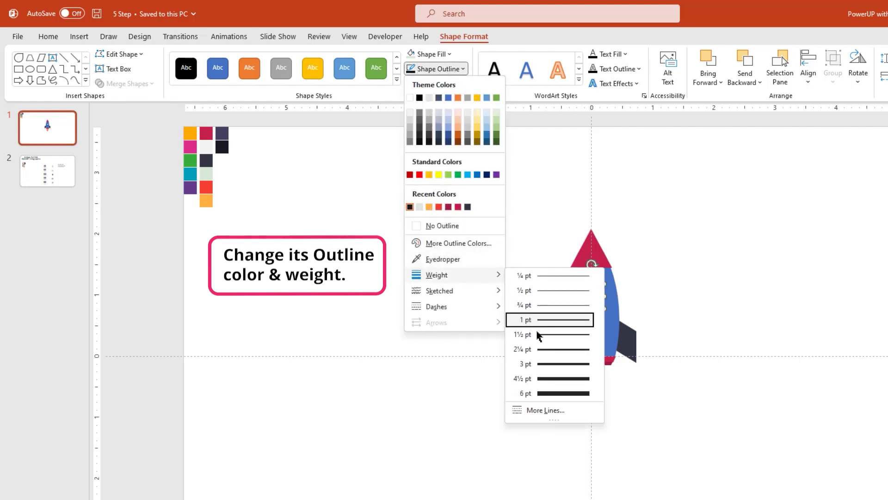
click(538, 349)
click(479, 300)
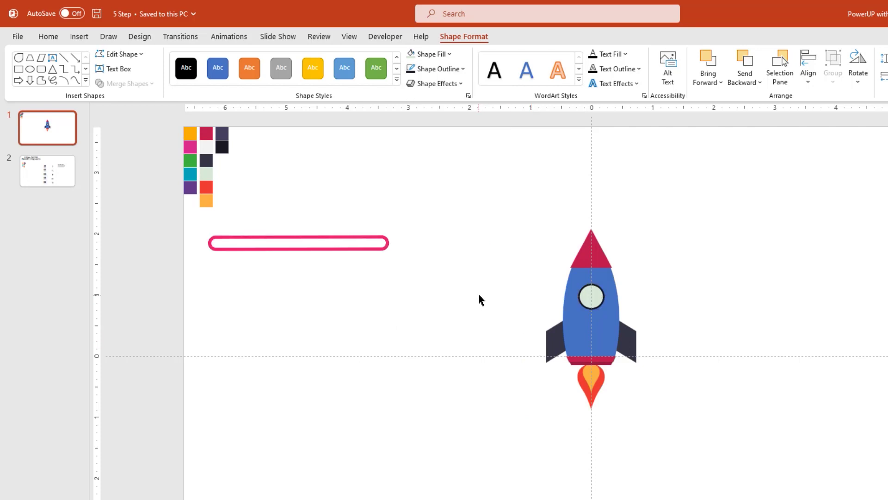
- Fill the rocket body with the light grey swatch colour using the eyedropper
click(581, 325)
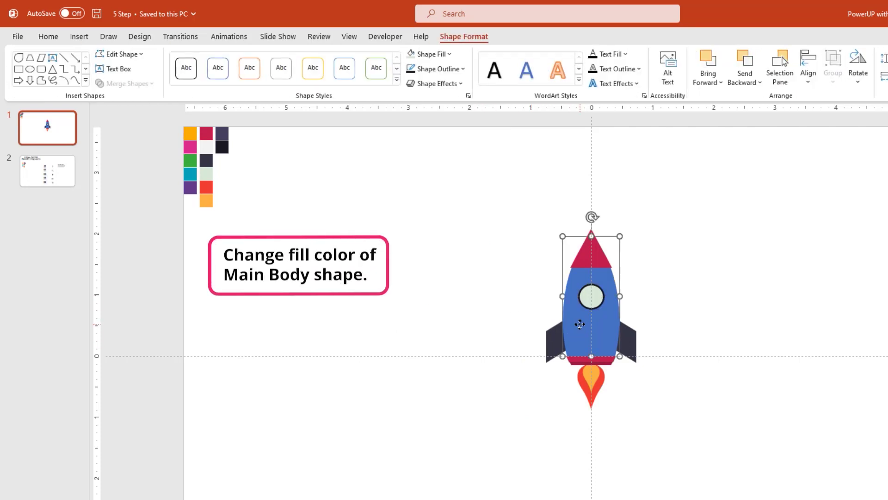
click(448, 54)
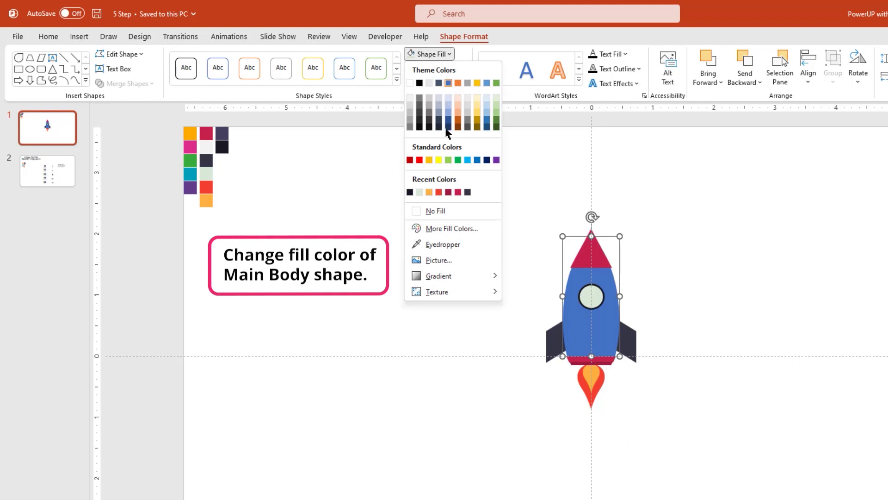
click(434, 245)
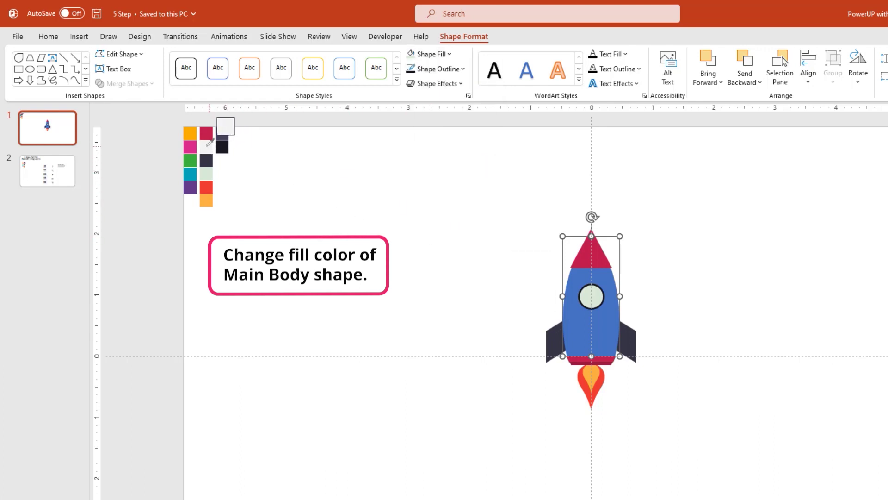
click(207, 145)
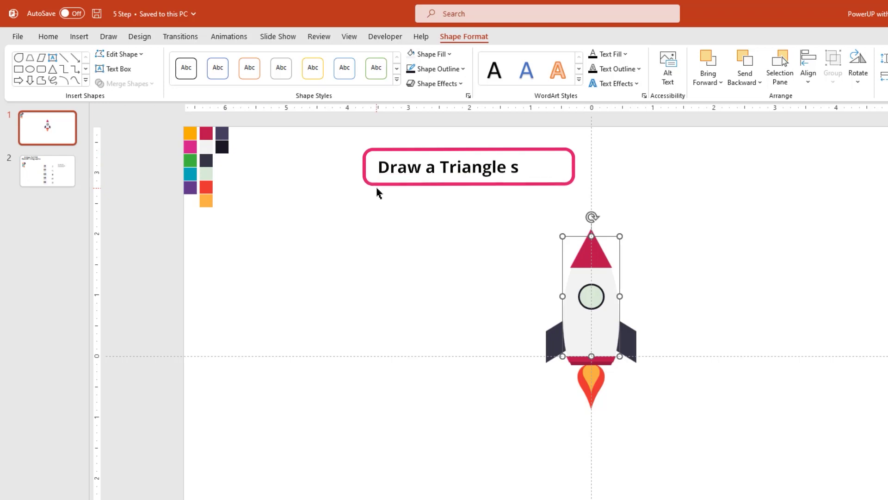
click(377, 191)
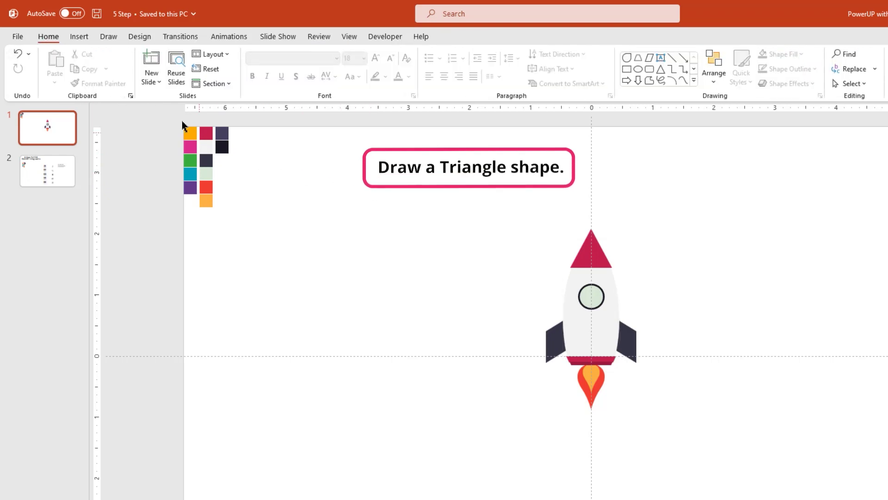
- Draw a tall thin isosceles triangle with no outline and the dark recent fill colour
click(79, 36)
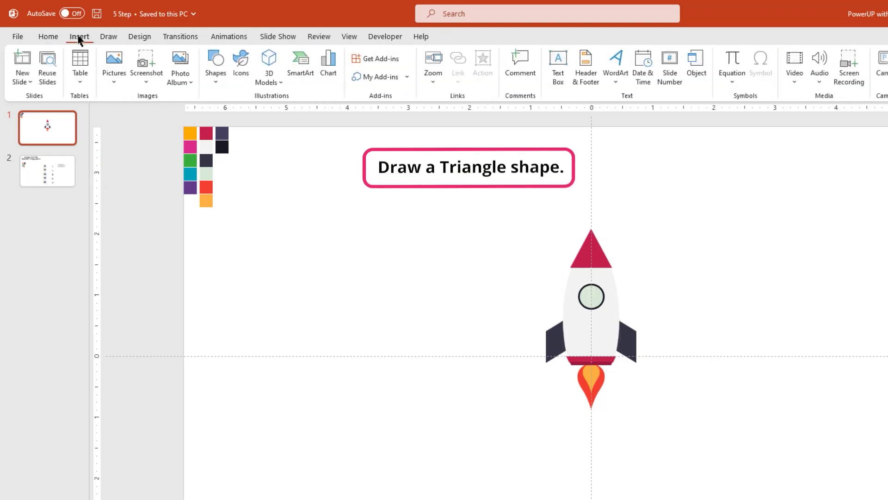
click(216, 81)
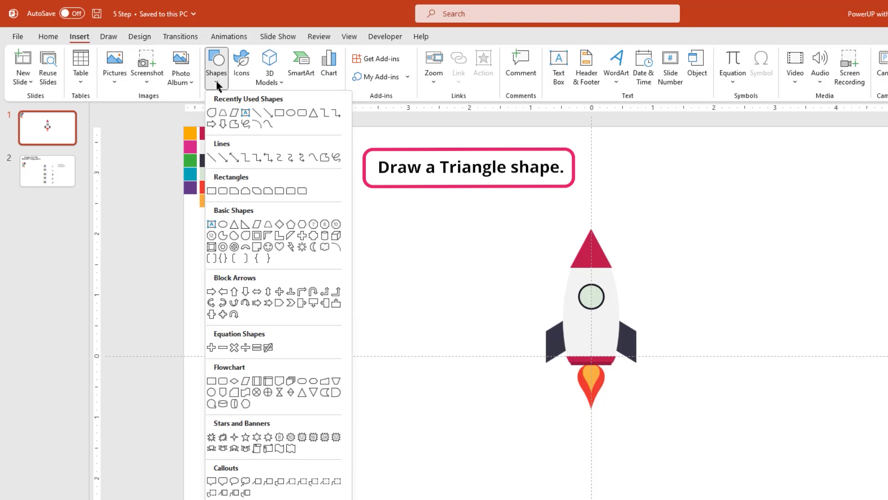
click(314, 120)
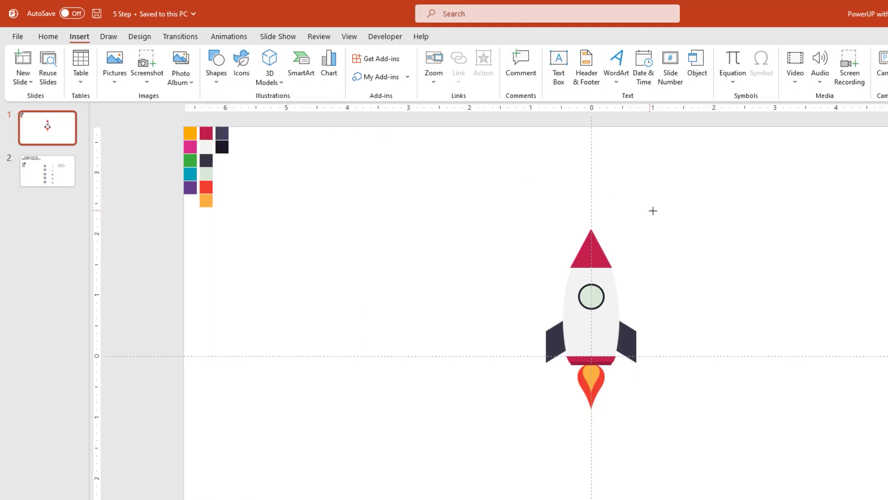
drag(665, 258, 662, 311)
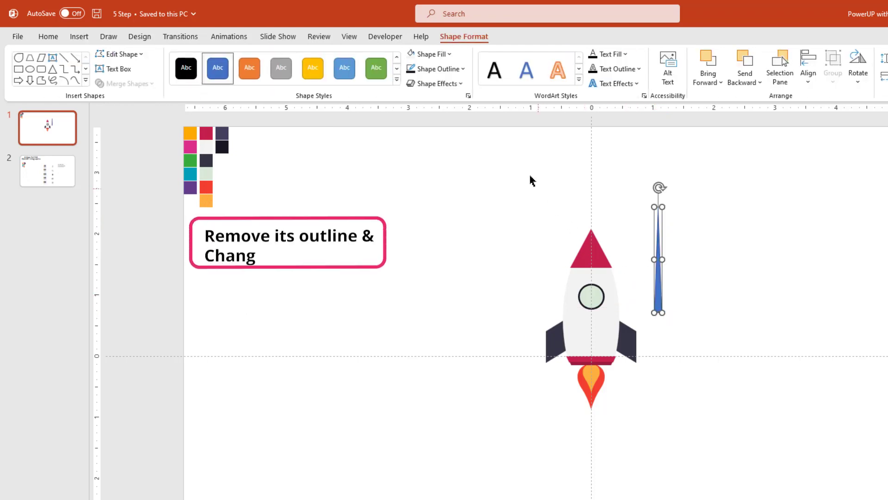
click(455, 70)
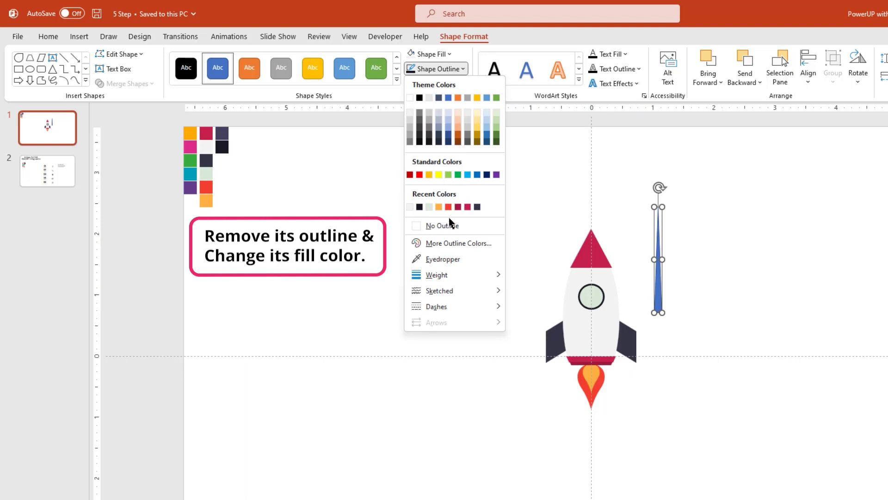
click(445, 225)
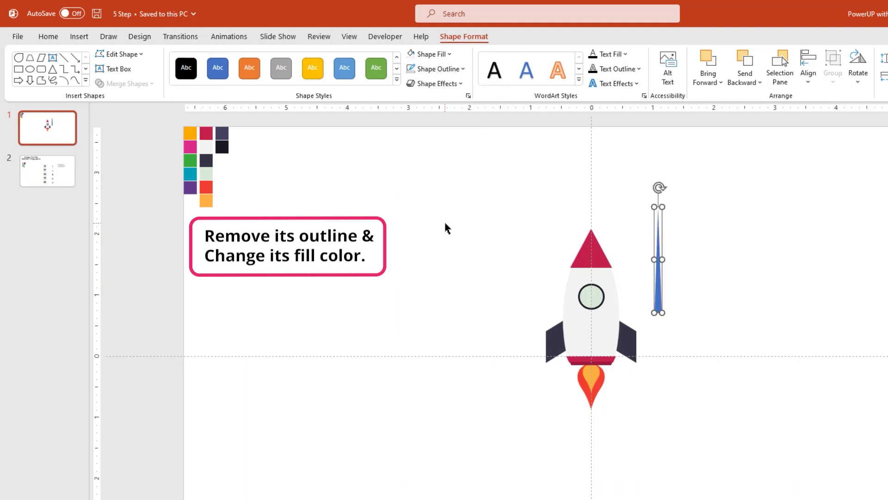
click(440, 55)
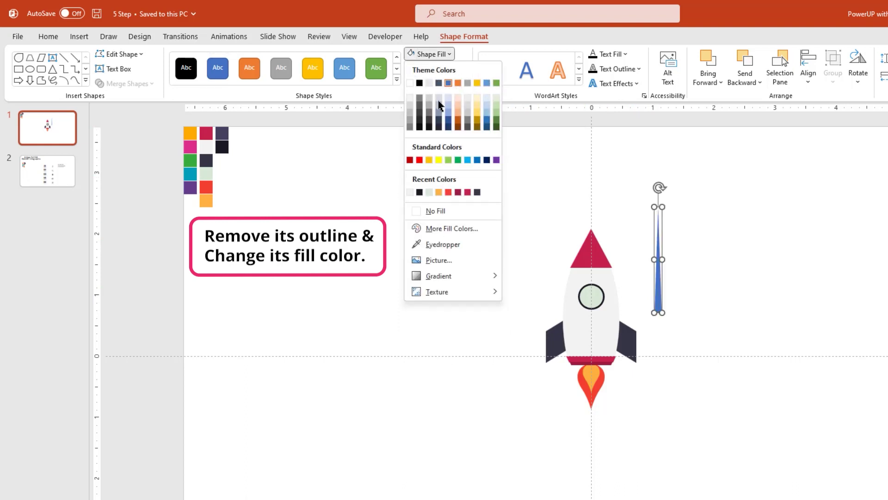
click(420, 193)
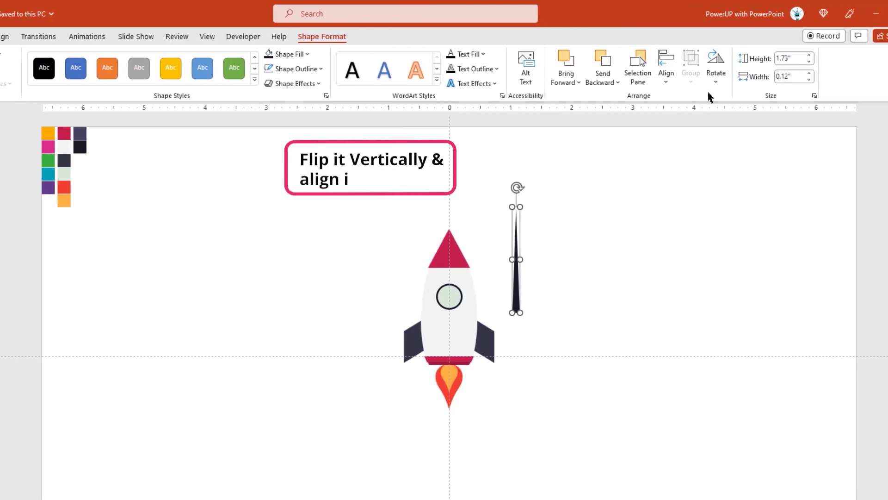
- Flip the triangle vertically and fit it along the rocket's centre line below the window
click(717, 77)
click(737, 131)
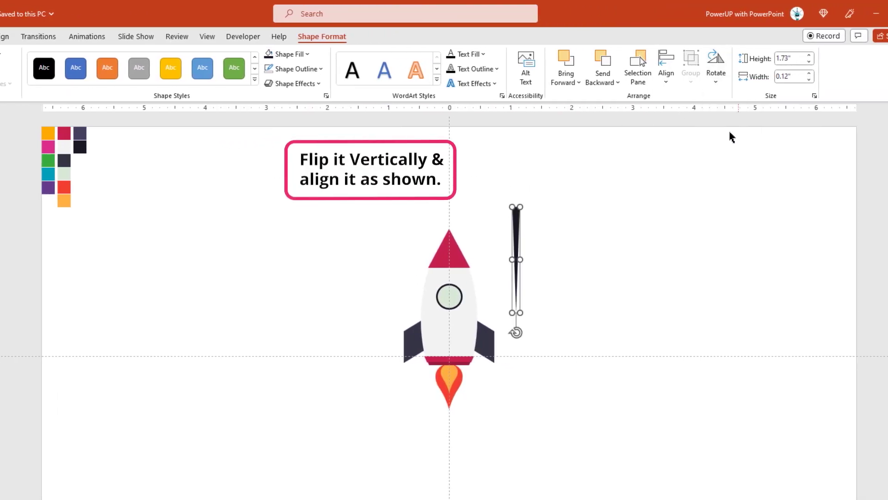
drag(517, 297, 450, 415)
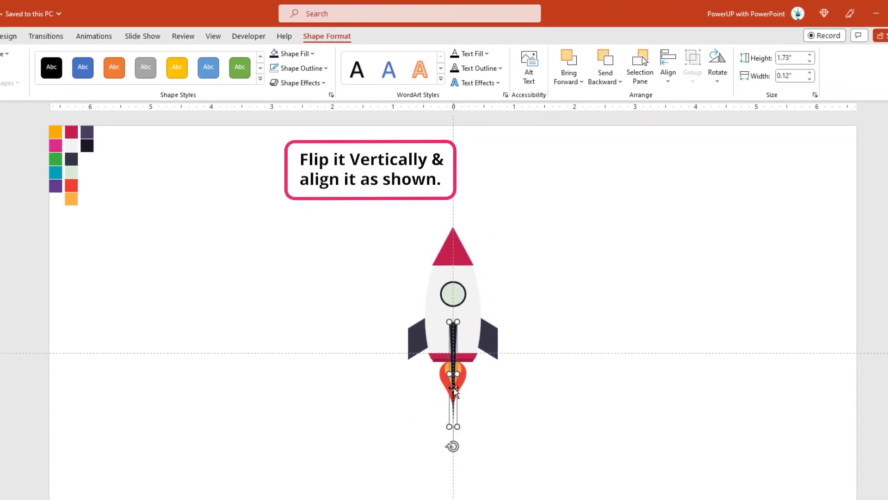
ctrl+scroll(466, 384, up, 5)
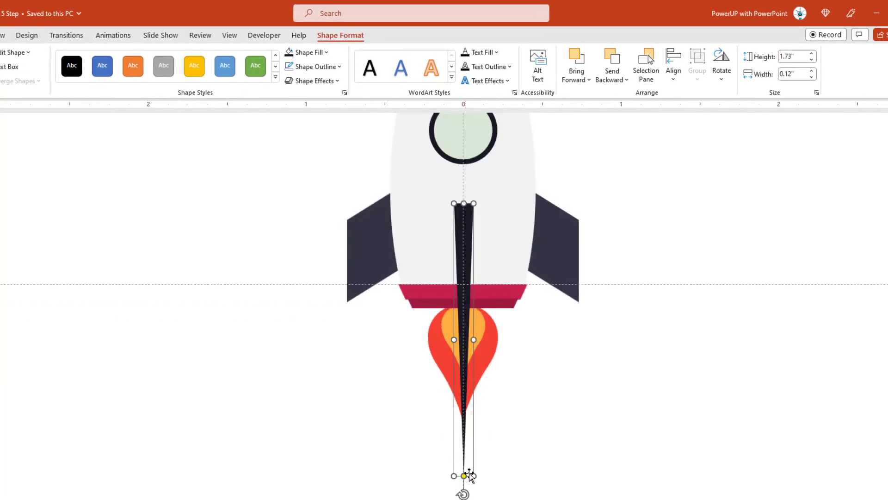
drag(474, 476, 460, 321)
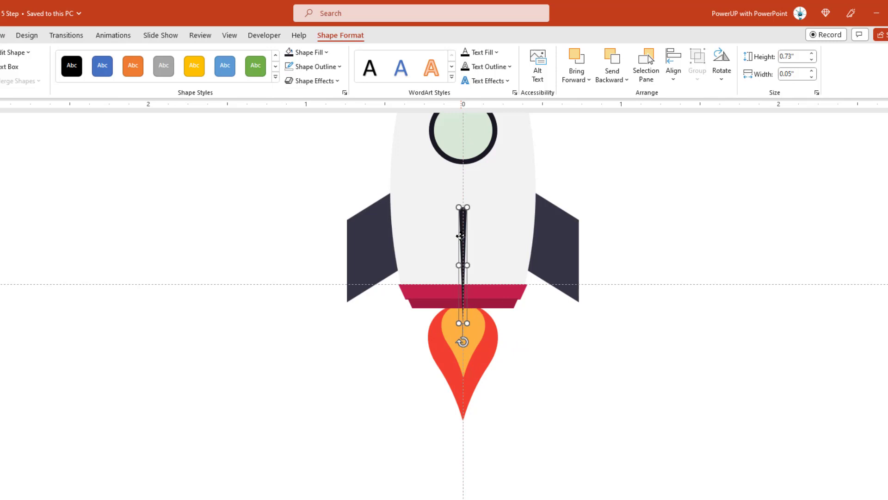
click(544, 337)
mouse_move(462, 222)
mouse_down()
mouse_move(461, 204)
mouse_move(460, 223)
mouse_up()
click(536, 343)
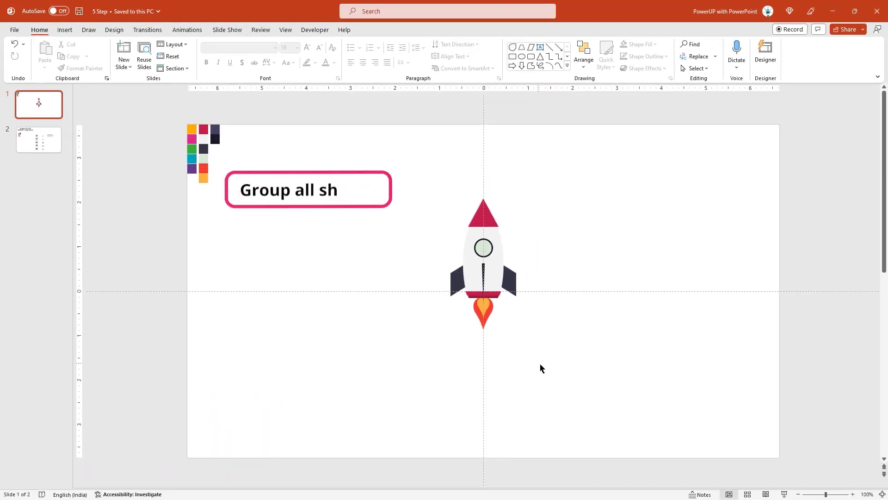
- Group all rocket pieces into one object, then shrink it onto the top of the centre guide
drag(556, 367, 396, 177)
right_click(493, 231)
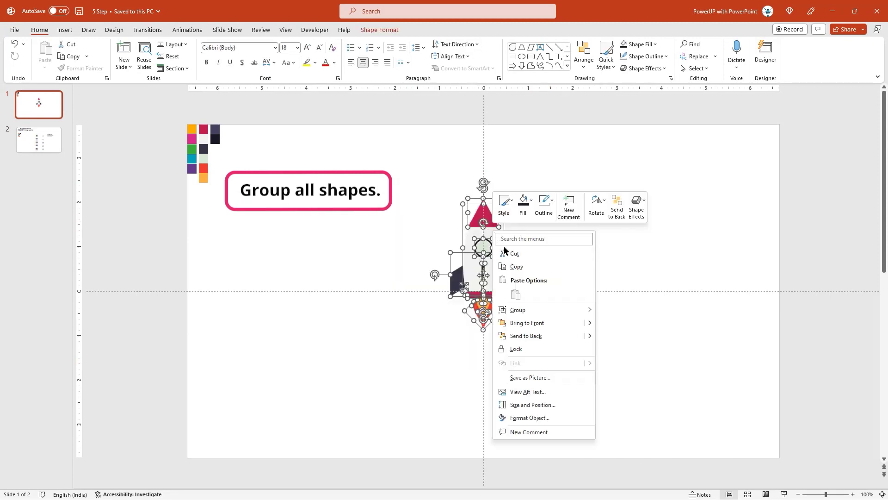
mouse_move(528, 309)
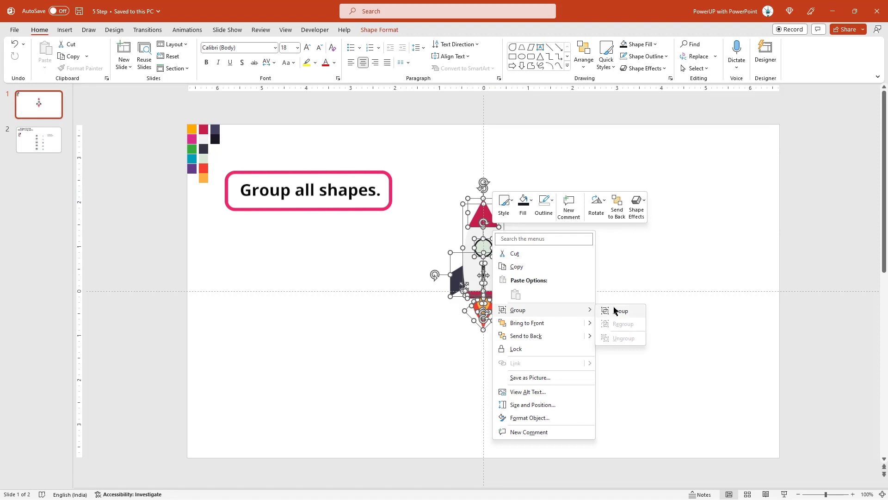
click(615, 311)
mouse_move(520, 328)
mouse_down()
mouse_move(473, 265)
mouse_move(488, 173)
mouse_up()
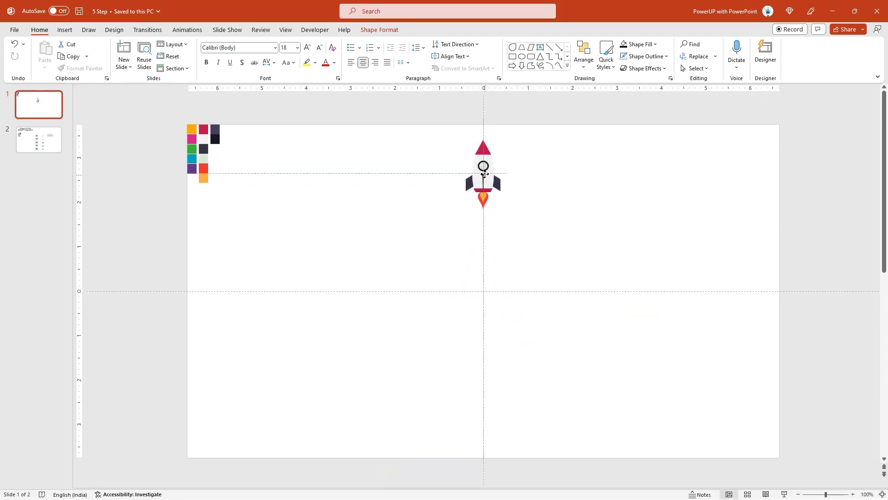
click(419, 193)
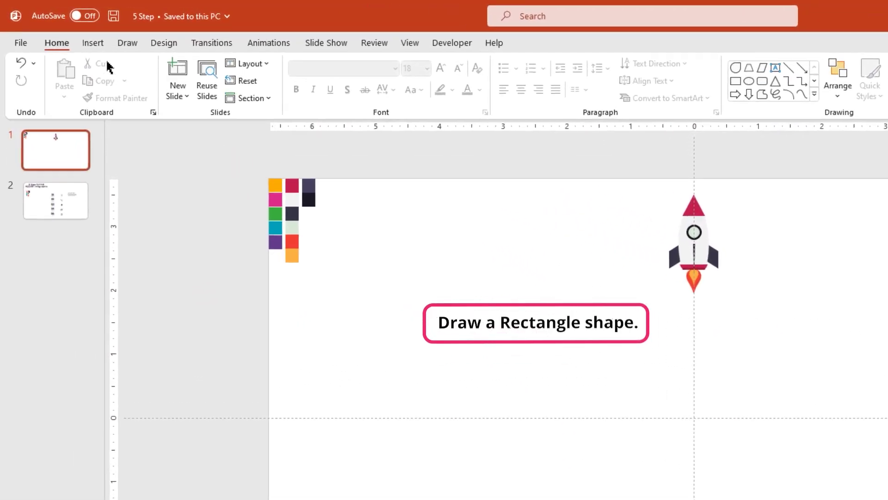
- Draw a tall thin rectangle 0.17" wide running down from the rocket
click(93, 42)
click(258, 98)
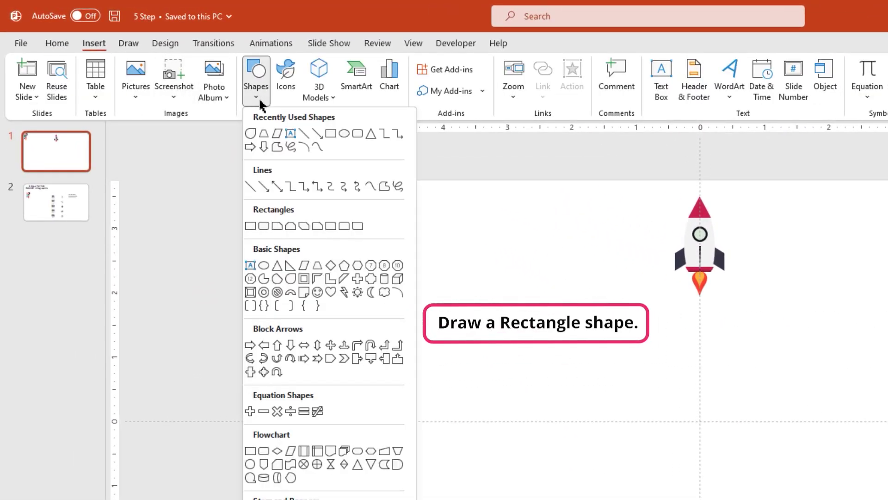
click(330, 134)
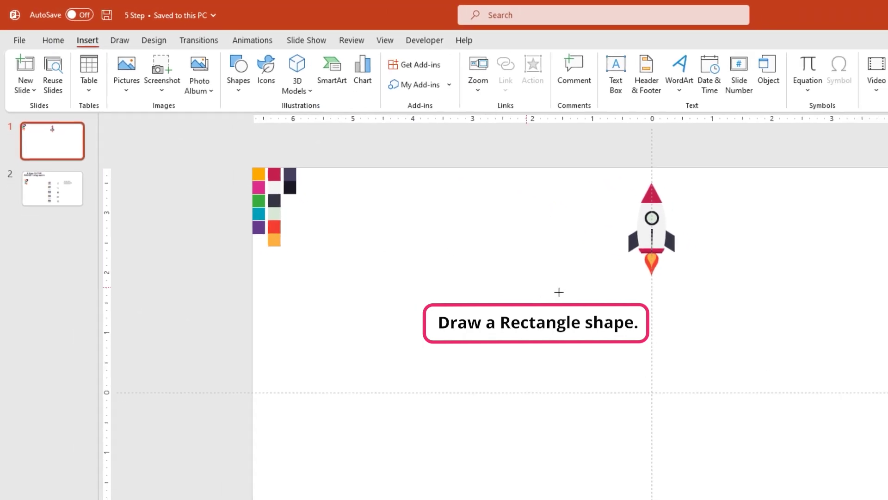
drag(479, 199, 484, 458)
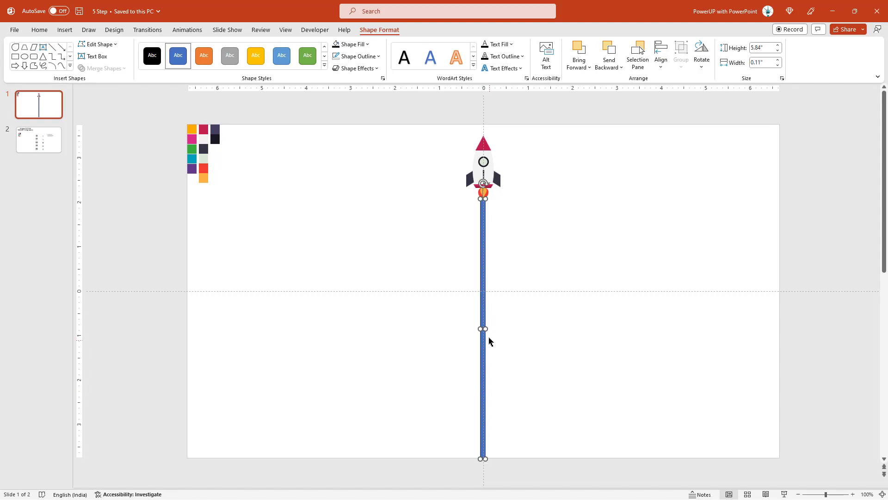
drag(486, 329, 489, 329)
ctrl+scroll(489, 328, up, 2)
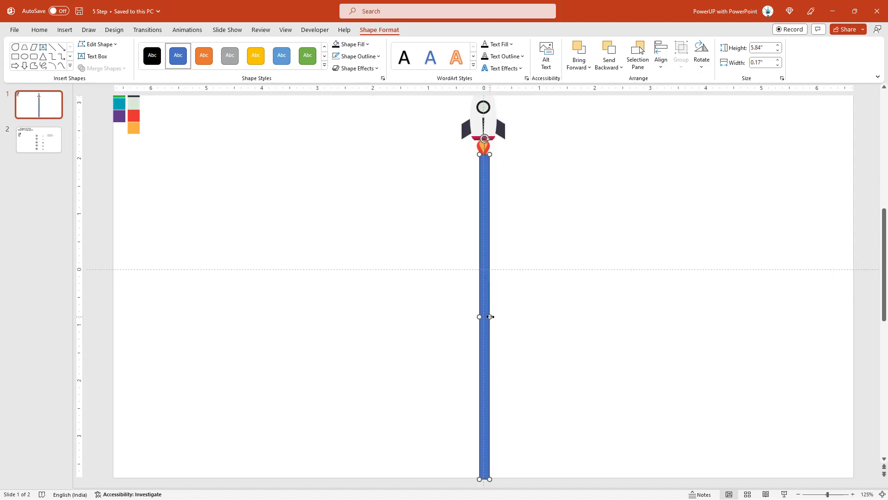
- Remove the bar's outline and fill it red
click(488, 311)
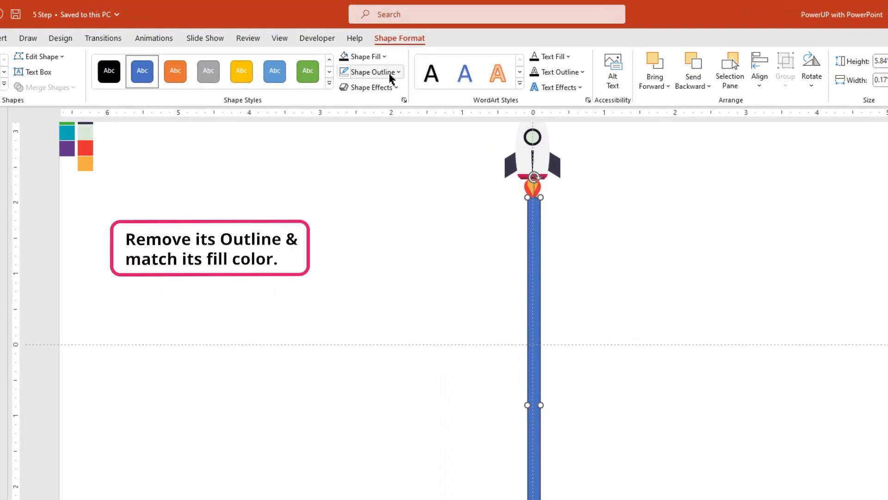
click(389, 75)
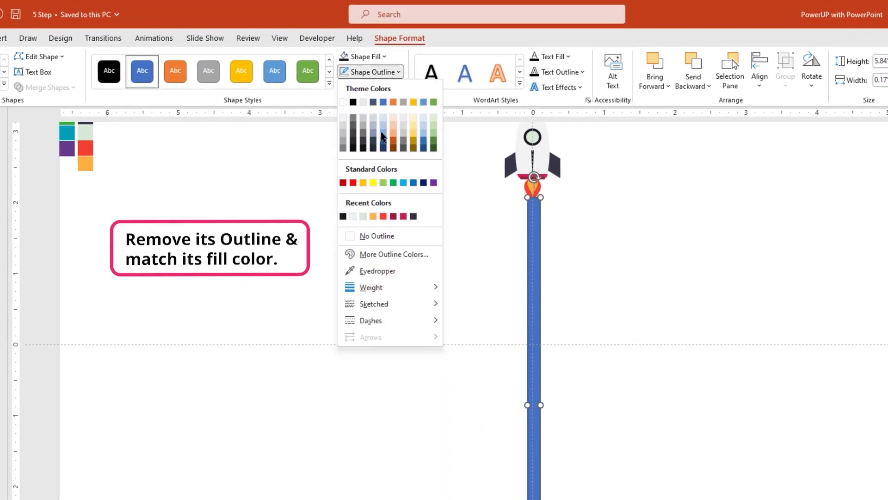
click(372, 234)
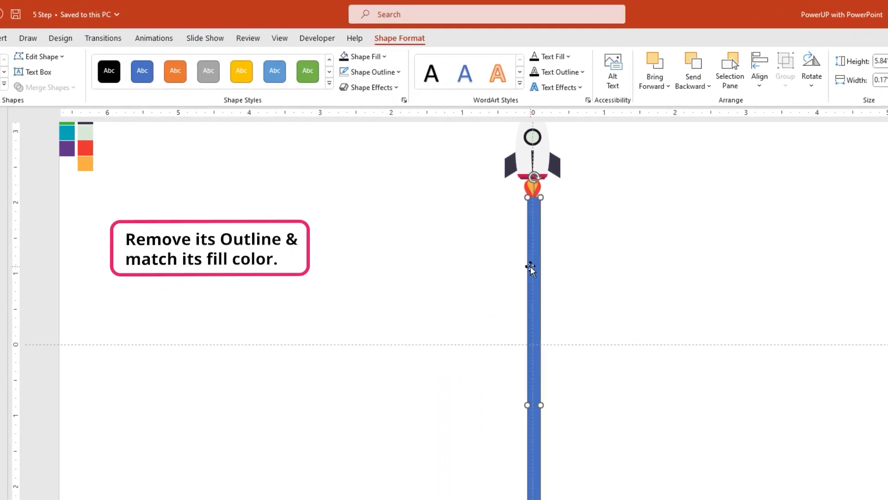
scroll(536, 282, down, 1)
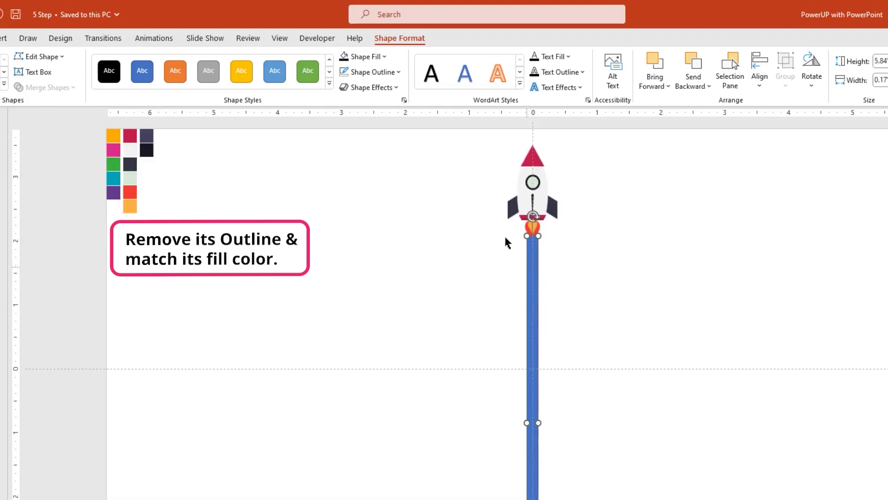
click(379, 57)
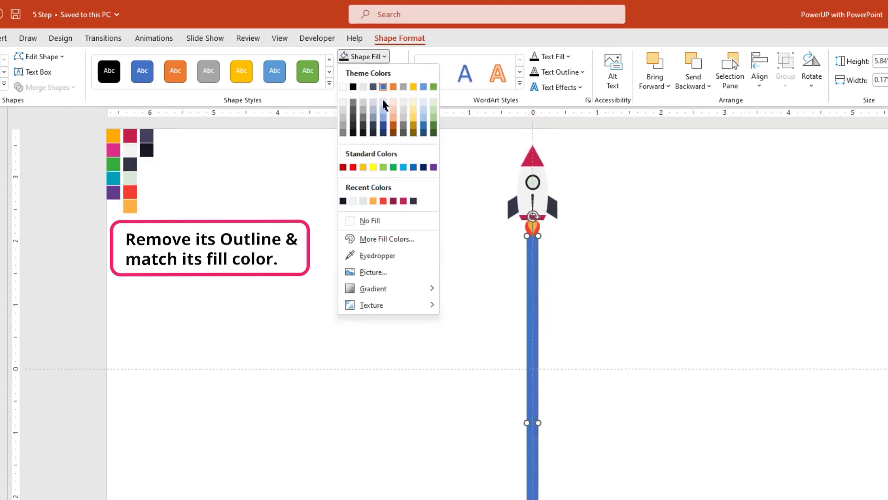
click(386, 200)
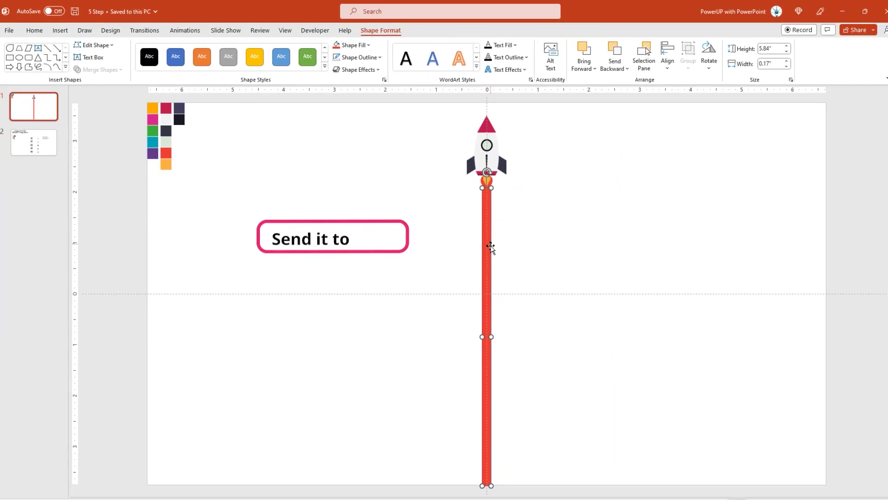
- Send the red bar to the back behind the rocket and duplicate it
right_click(485, 244)
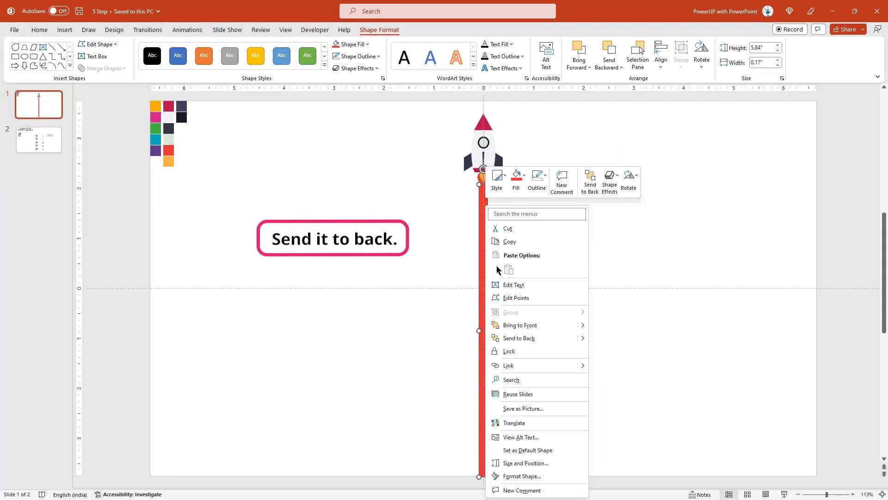
click(512, 339)
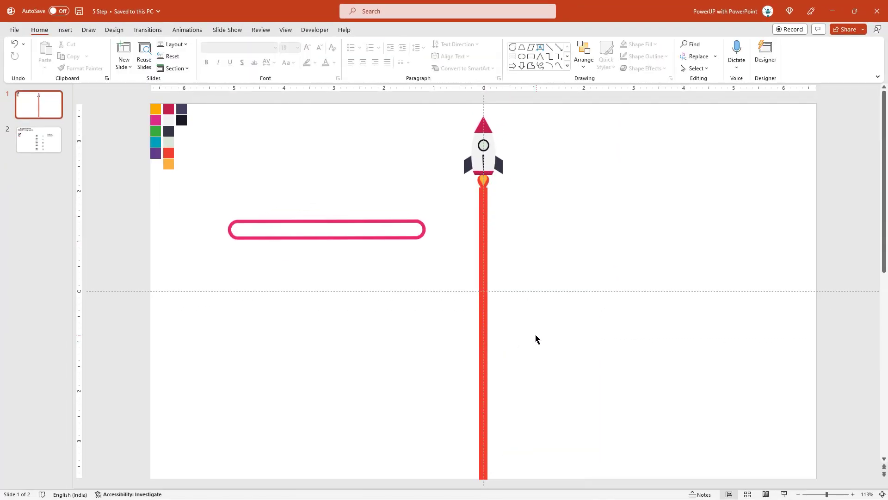
key(ctrl+d)
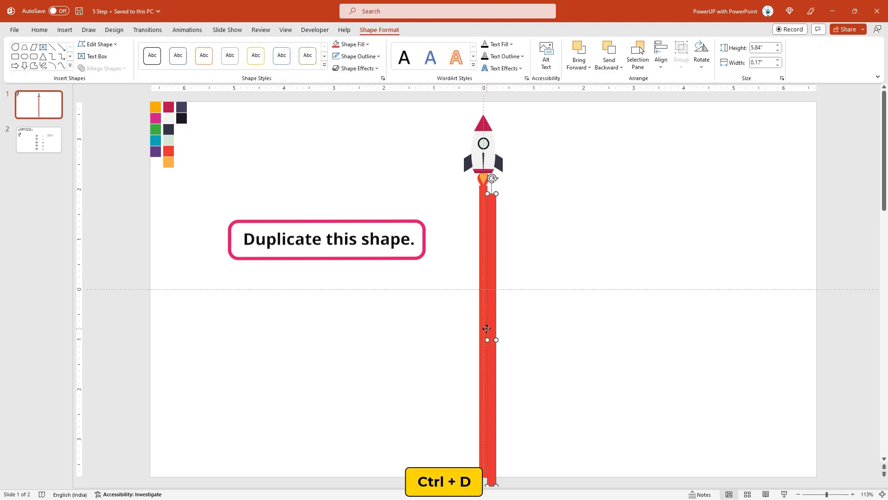
- Narrow the duplicate bar to 0.1" wide, fill it orange, and centre it on the red trail
drag(493, 319, 513, 319)
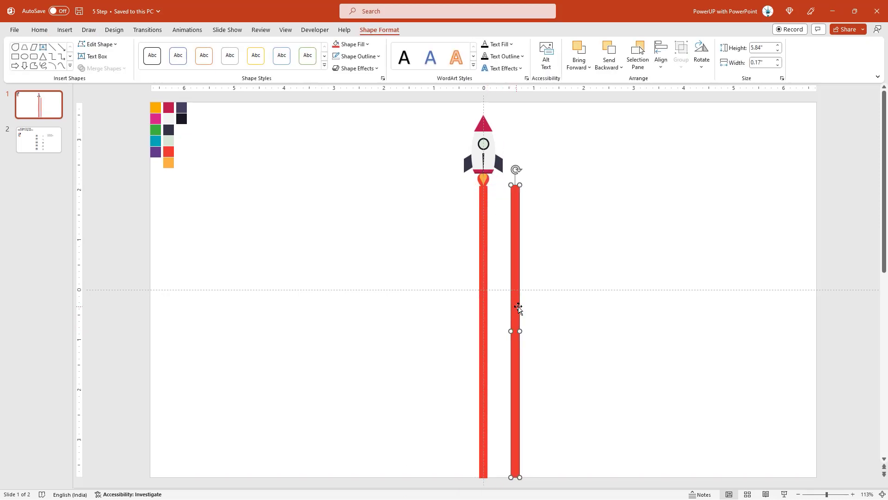
click(777, 66)
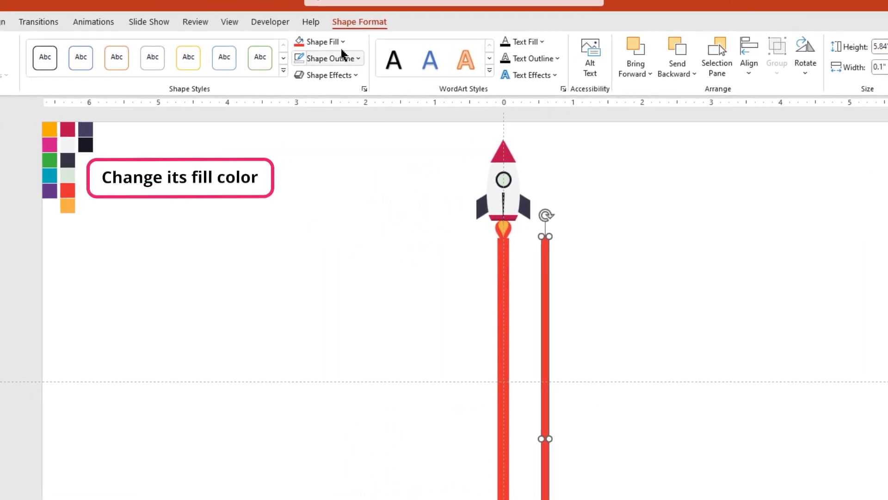
click(337, 42)
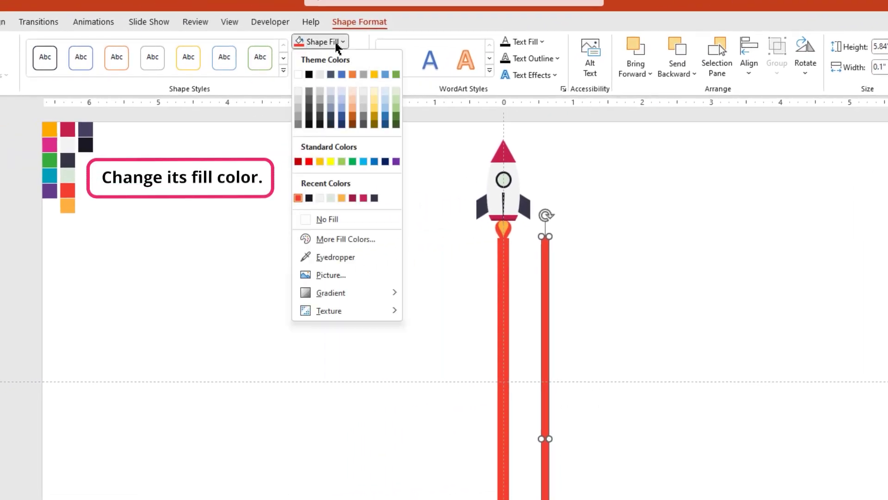
click(342, 198)
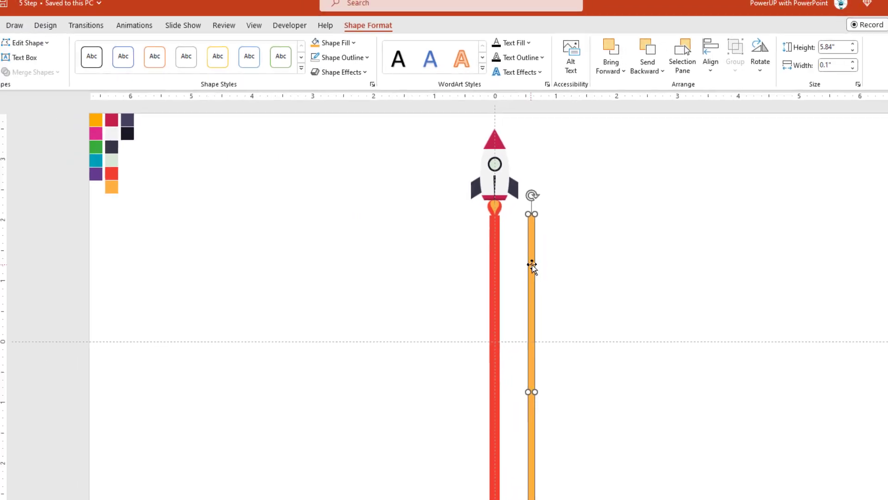
drag(493, 231, 484, 228)
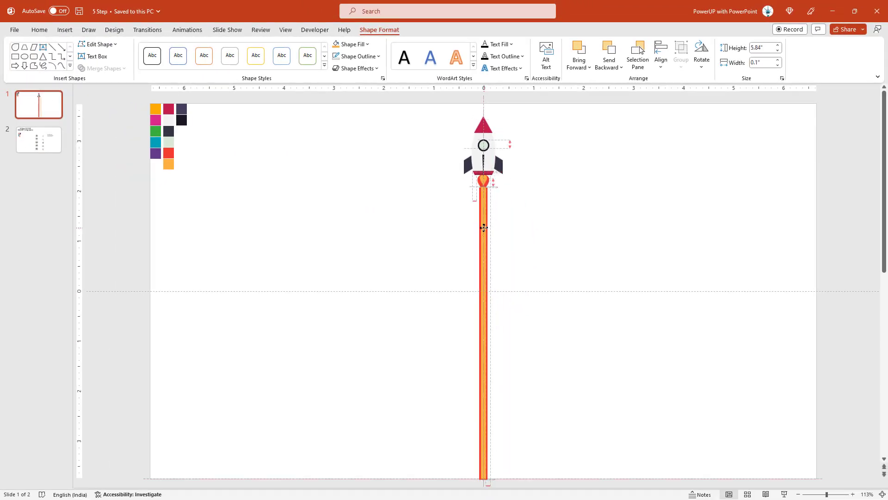
click(526, 242)
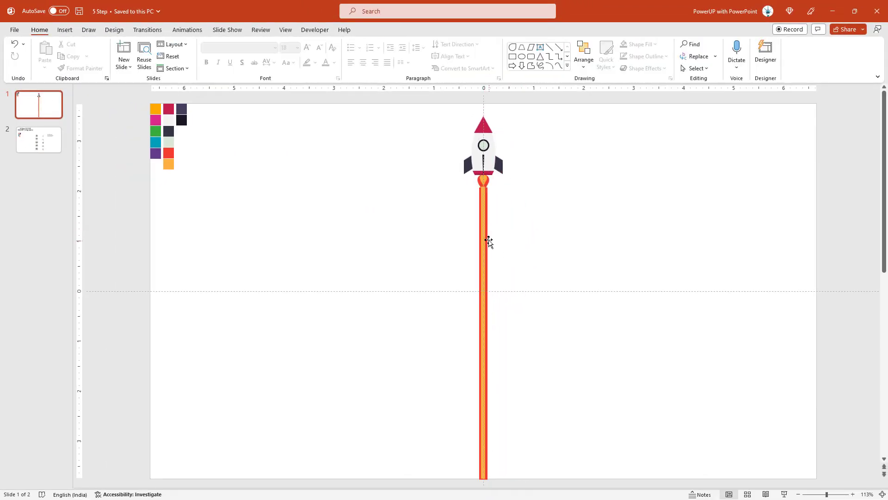
- Stretch the orange strip's top up into the rocket's flame, keeping it 0.1" wide
click(483, 230)
right_click(484, 231)
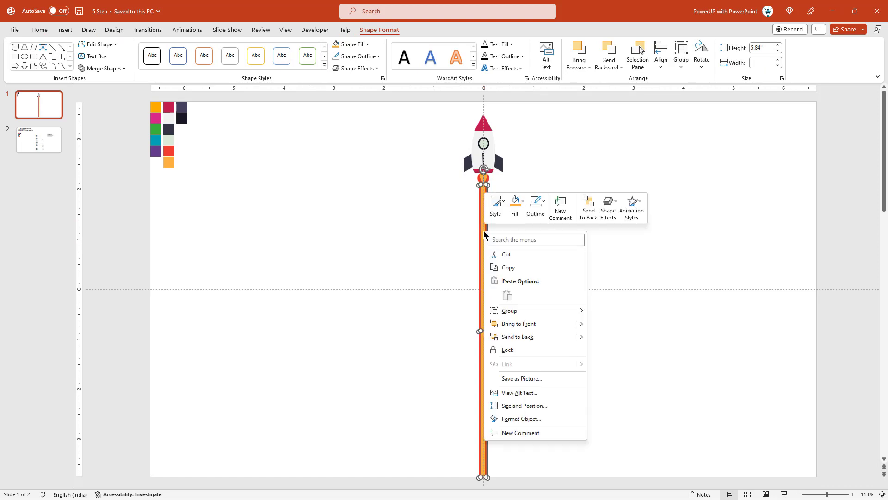
click(517, 337)
click(523, 268)
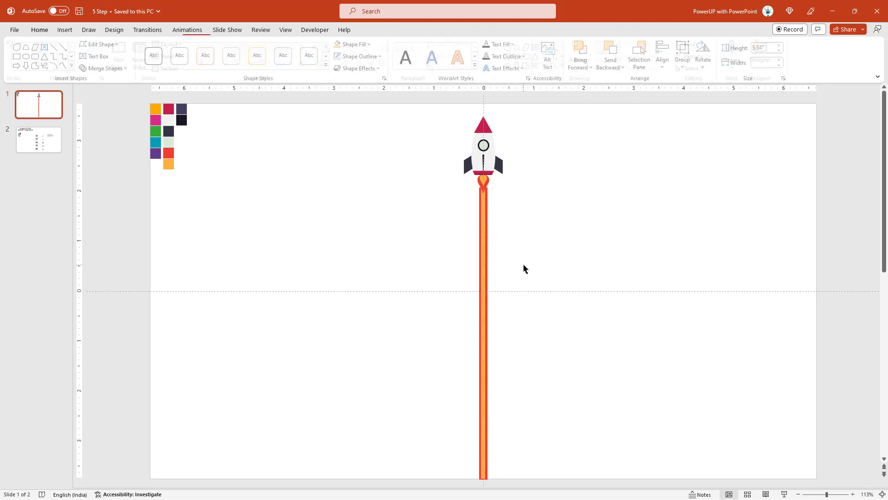
click(484, 200)
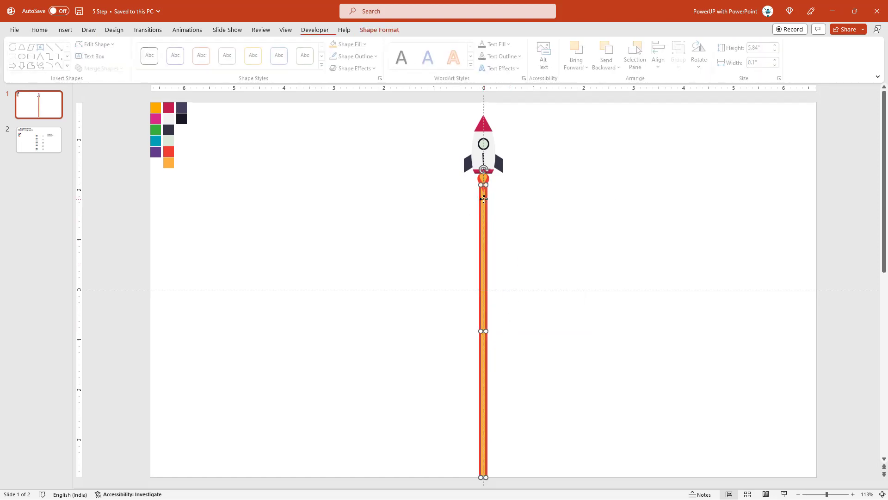
scroll(484, 200, up, 5)
scroll(483, 199, up, 2)
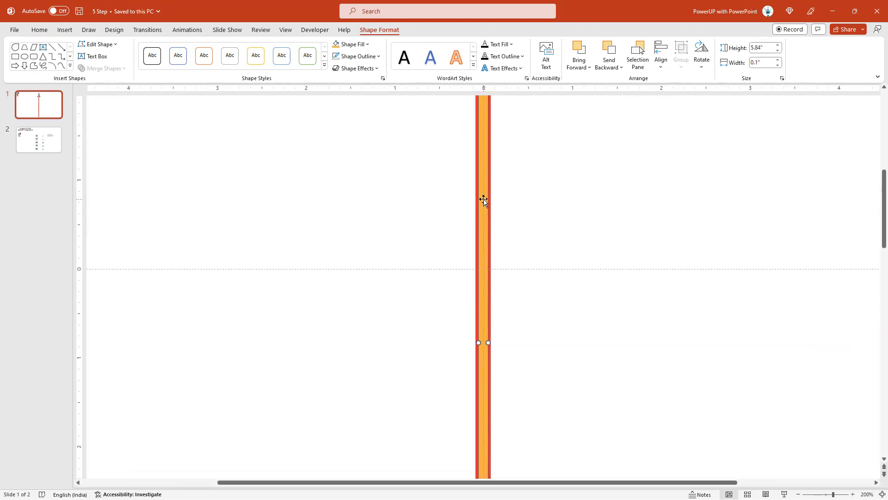
scroll(484, 199, up, 3)
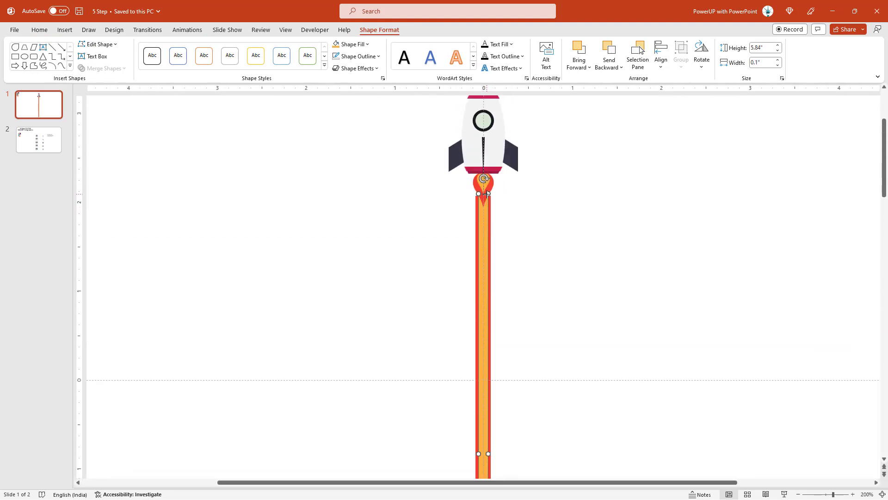
drag(488, 193, 490, 185)
key(shift+Left)
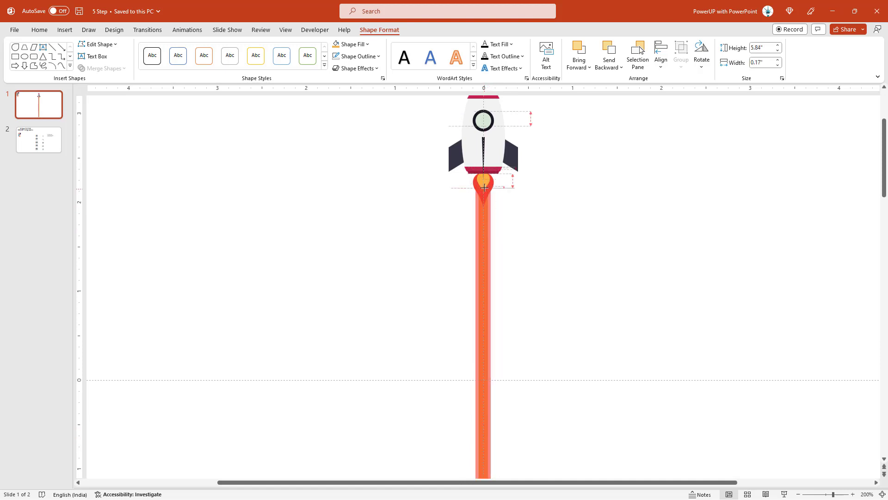
click(519, 211)
ctrl+scroll(519, 211, down, 3)
ctrl+scroll(519, 211, down, 2)
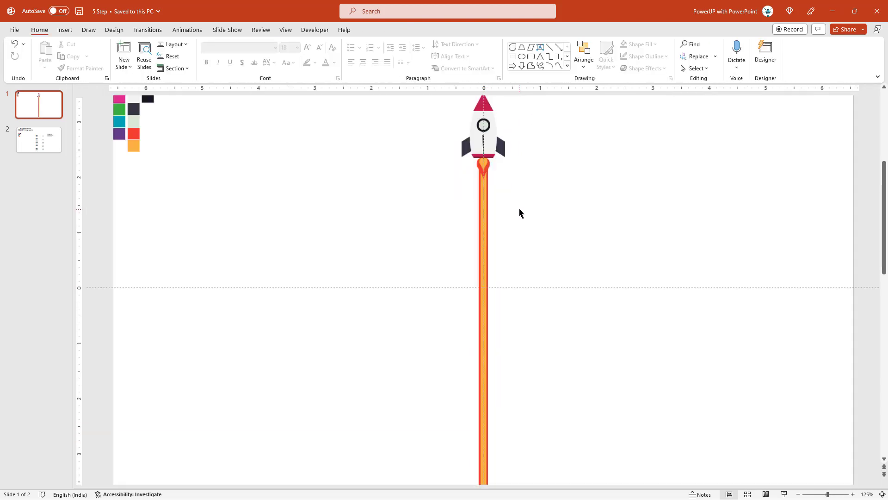
ctrl+scroll(519, 212, down, 2)
ctrl+scroll(520, 213, down, 1)
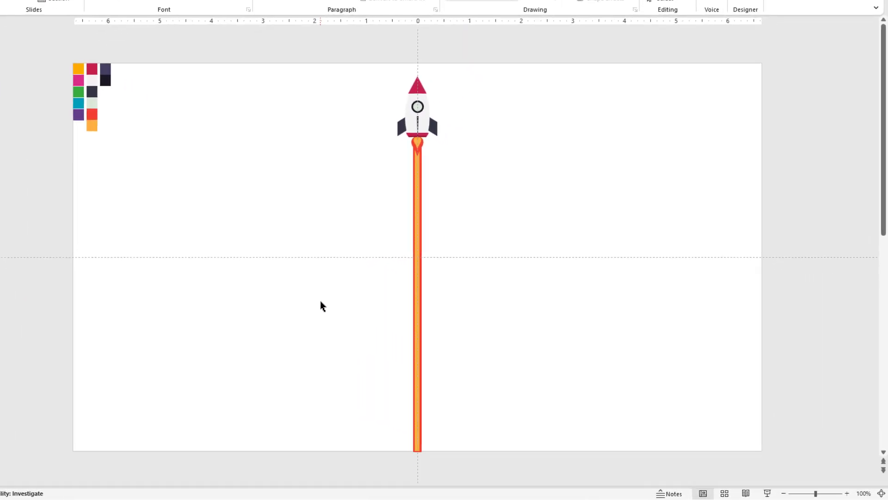
- Switch the slide background to a two-stop gradient fill running diagonally at 135°
right_click(400, 332)
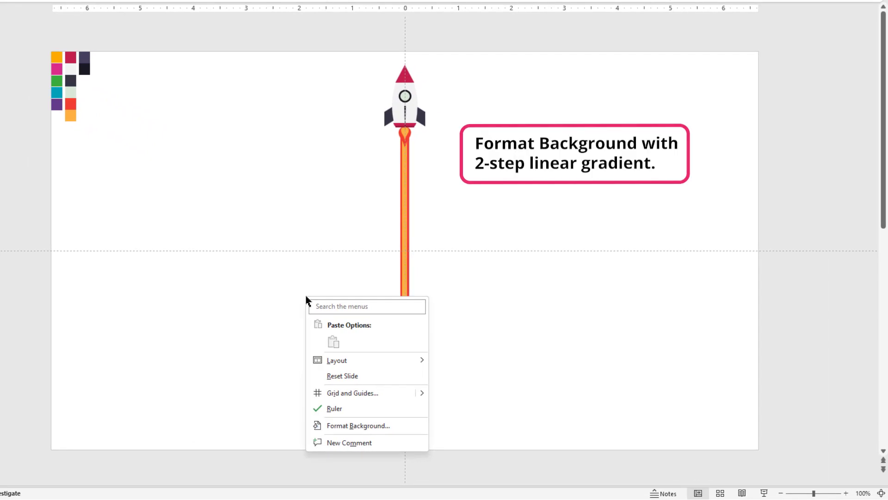
click(380, 426)
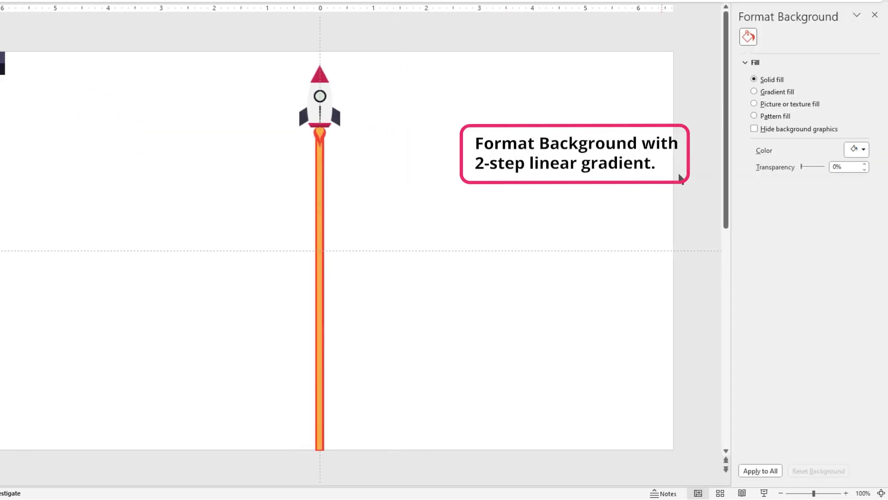
click(754, 92)
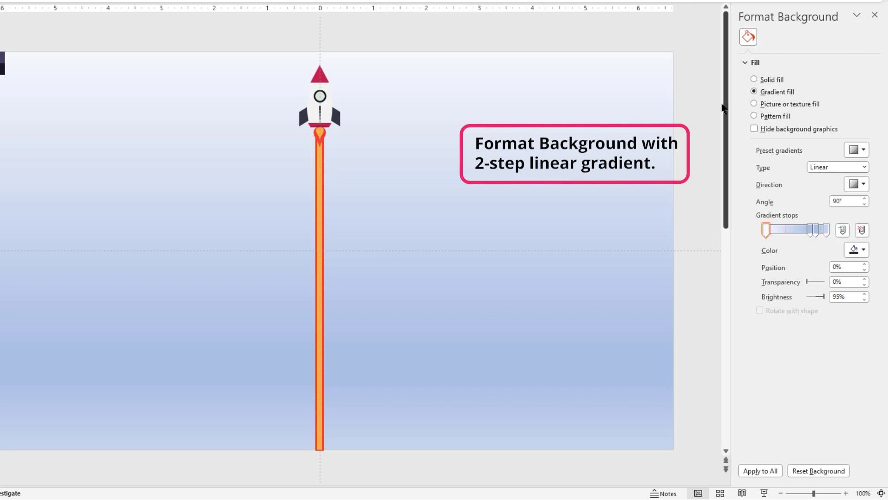
click(861, 232)
click(862, 232)
click(821, 231)
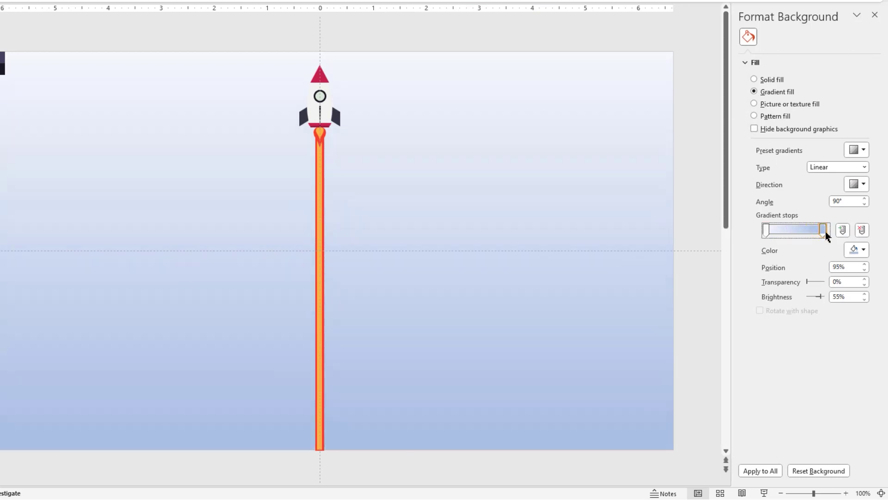
drag(827, 236, 829, 235)
click(863, 185)
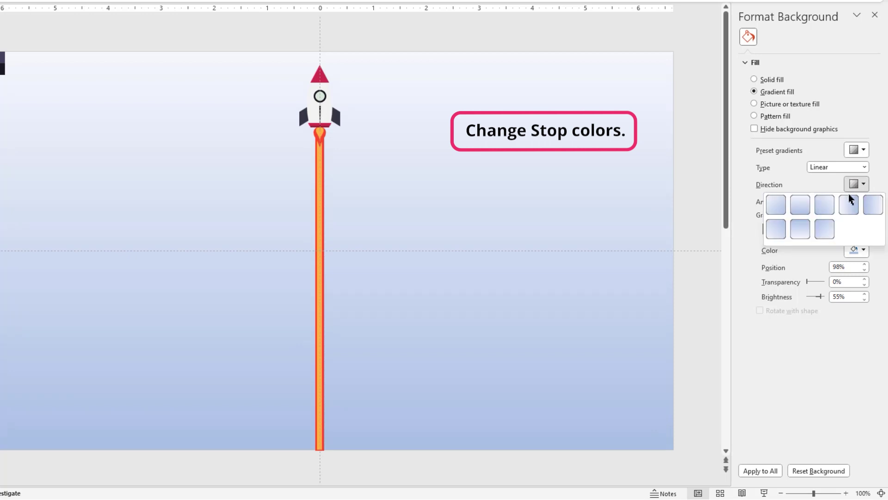
click(828, 205)
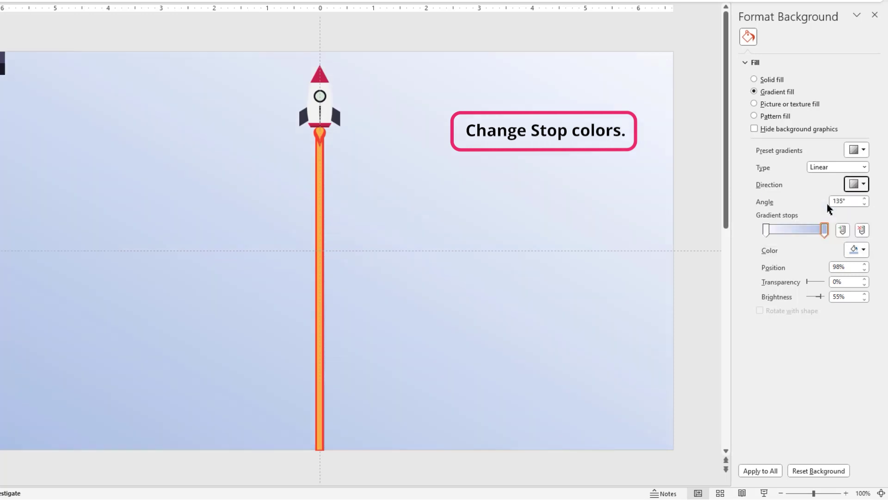
- Sample the dark purple swatches for the first and last gradient stops
click(767, 230)
click(855, 250)
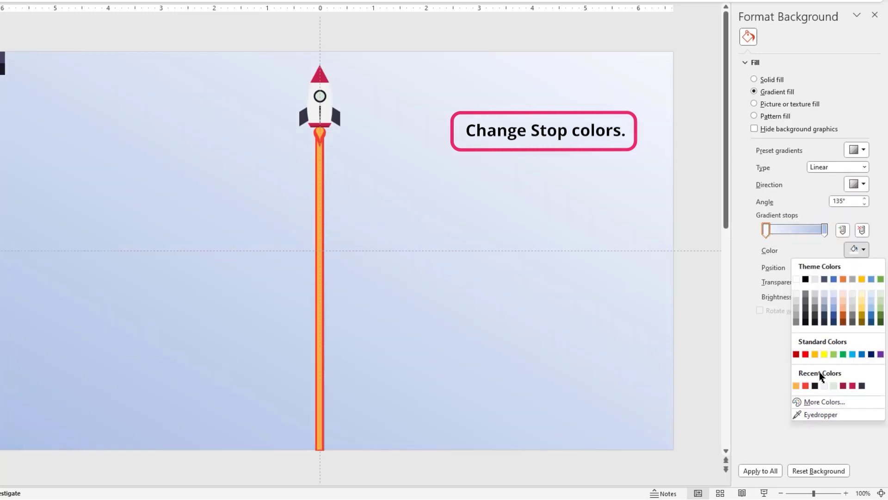
click(819, 415)
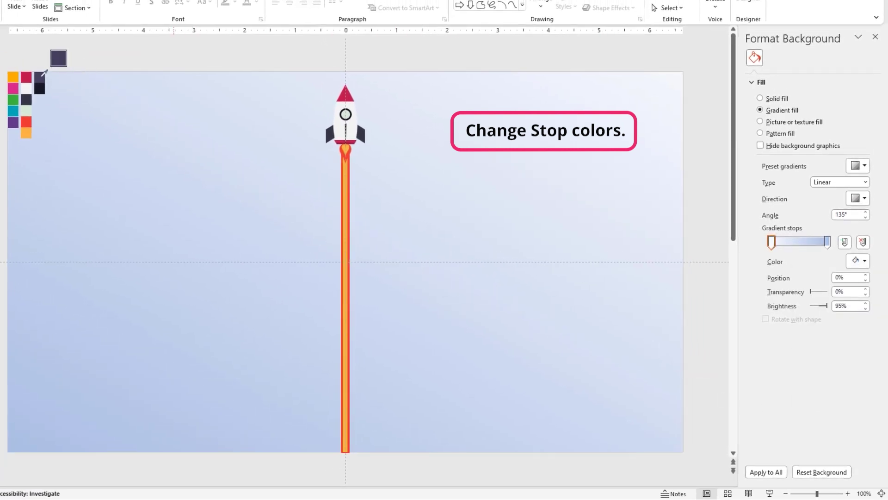
click(44, 73)
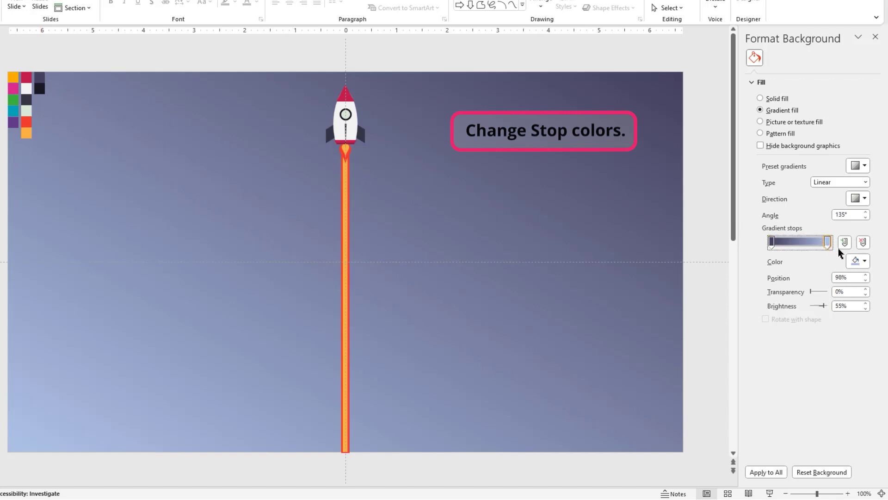
click(857, 261)
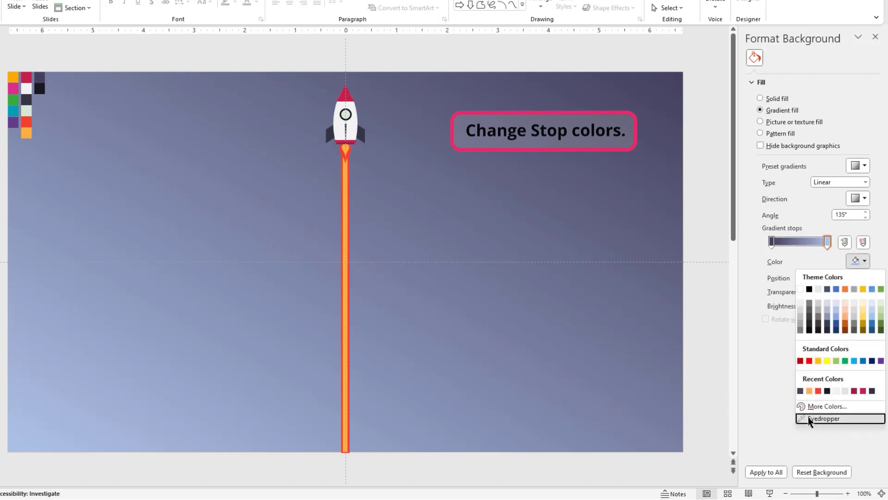
click(810, 418)
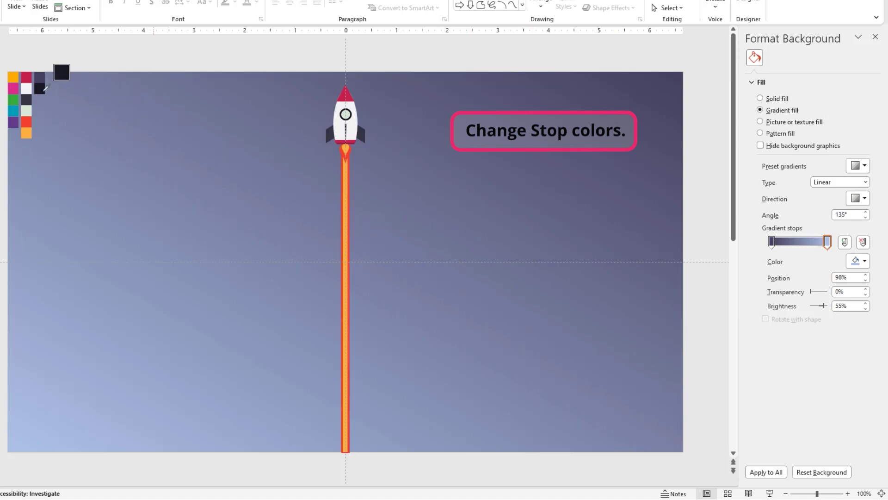
click(42, 88)
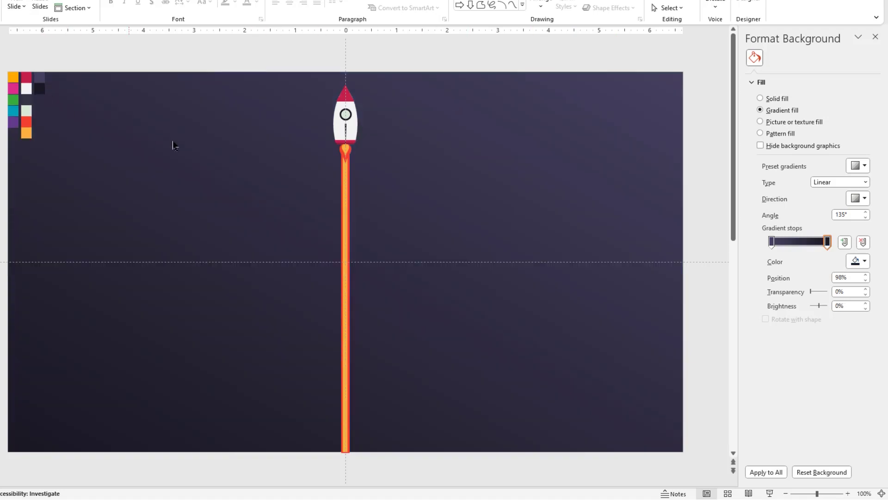
- Give the rocket an Outer center shadow preset with a light shadow colour
click(351, 126)
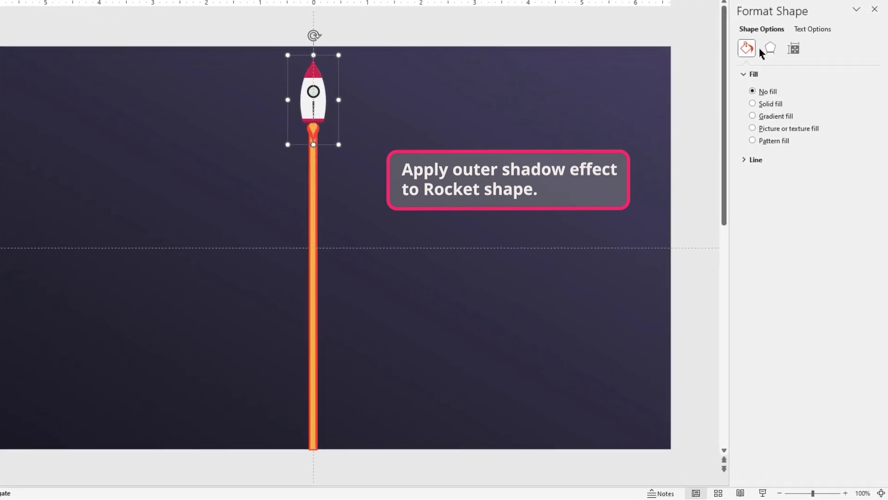
click(771, 52)
click(762, 74)
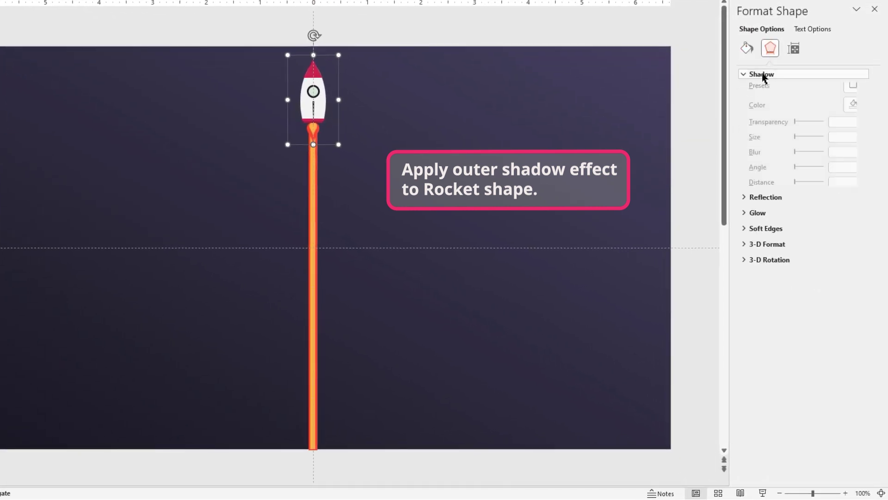
click(863, 91)
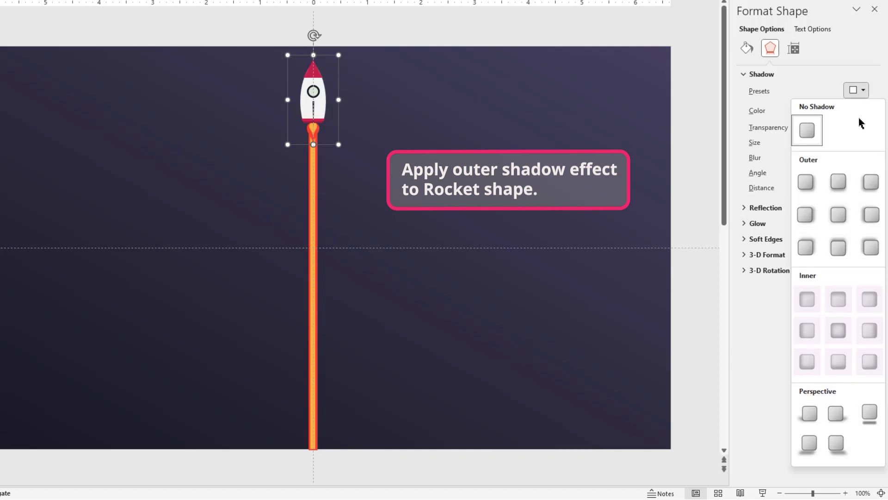
click(838, 214)
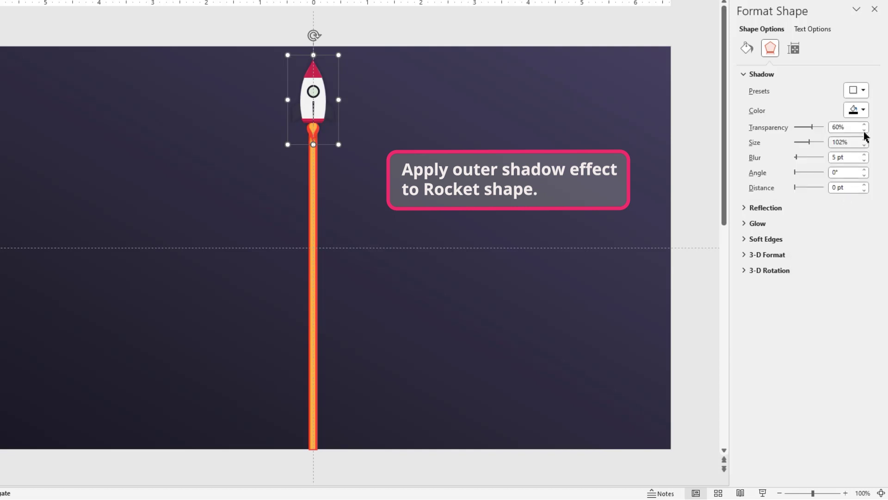
click(861, 111)
click(804, 140)
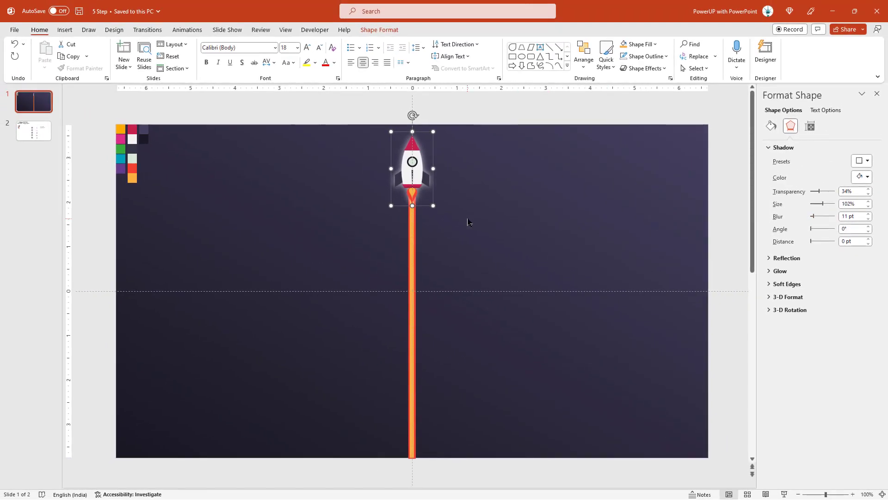
- Draw a small 0.63" oval circle on the trail just below the rocket
click(466, 221)
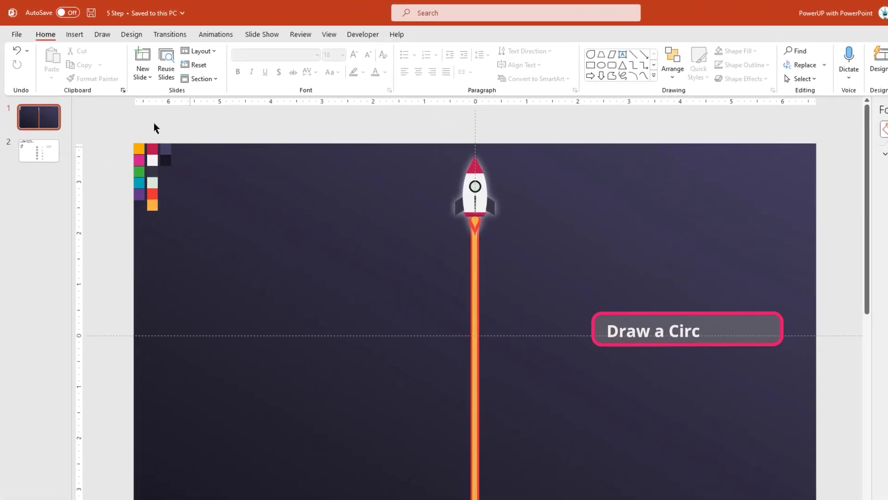
click(65, 30)
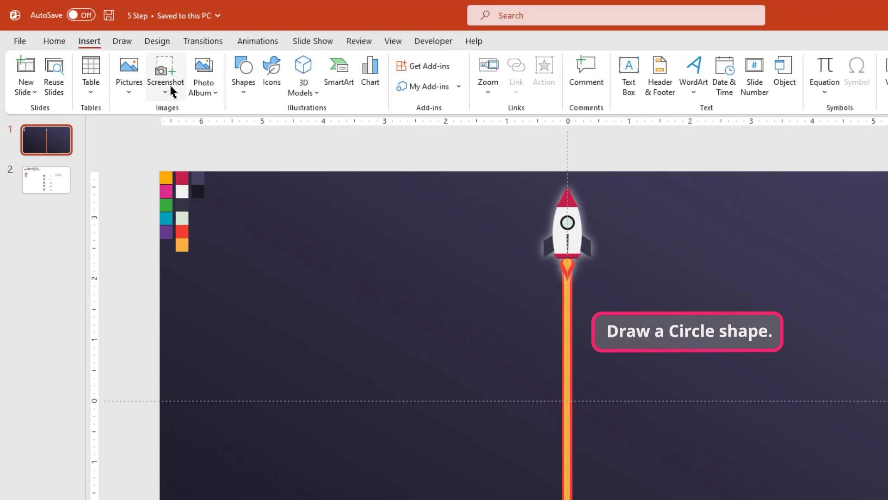
click(243, 95)
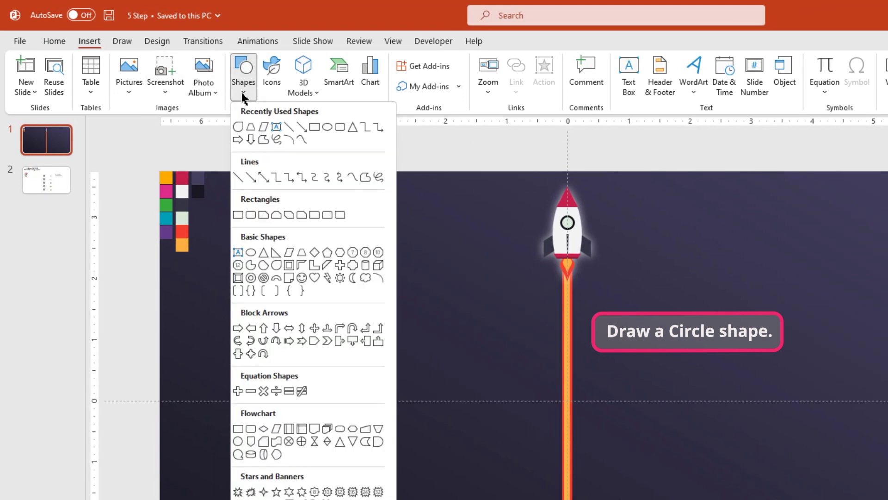
click(327, 128)
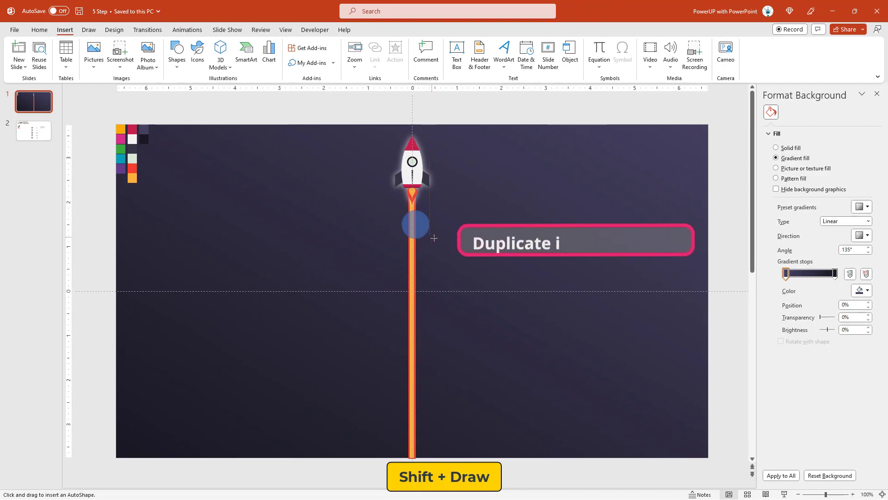
drag(430, 235, 429, 236)
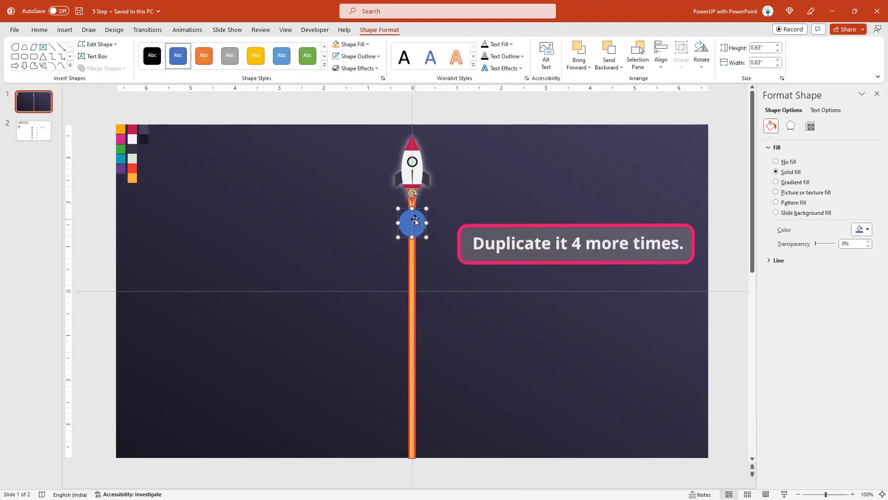
- Duplicate the circle into a column of five evenly spaced circles and nudge them down
key(ctrl+d)
drag(414, 221, 413, 253)
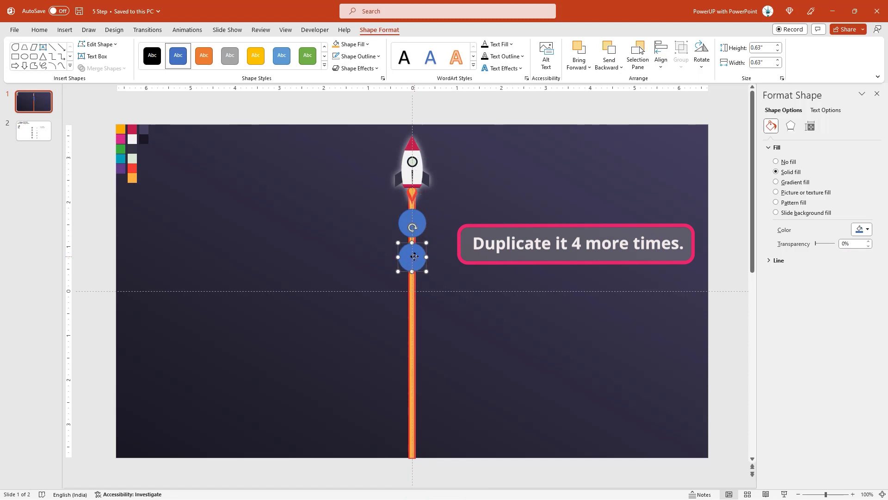
key(ctrl+d)
key(ctrl+d)
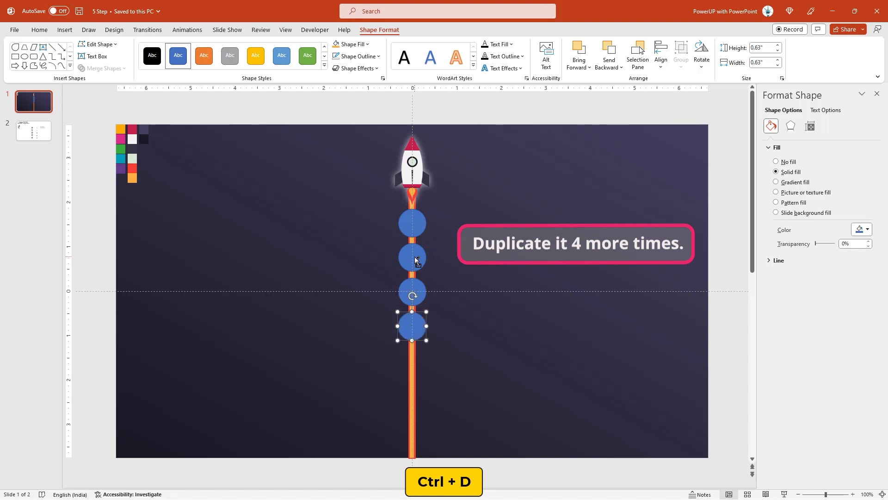
key(ctrl+d)
drag(470, 394, 357, 204)
drag(412, 218, 412, 223)
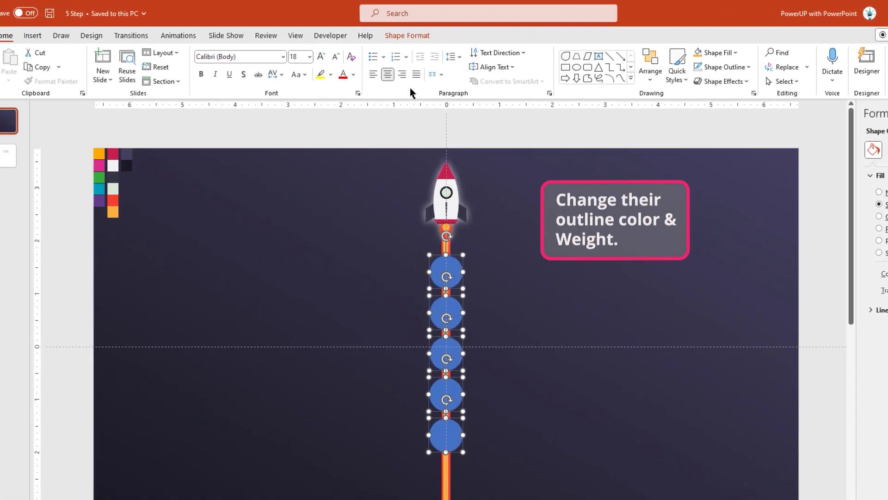
- Outline the five circles in white at 2¼ pt weight
click(421, 40)
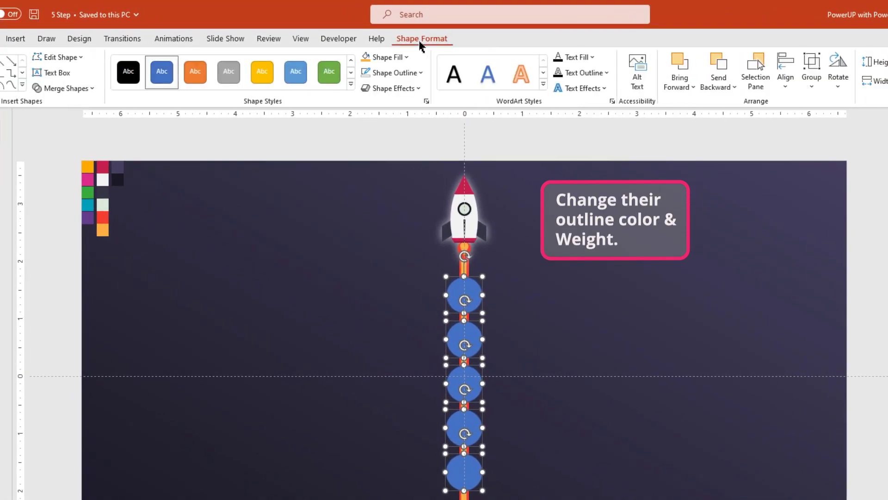
click(394, 73)
click(364, 102)
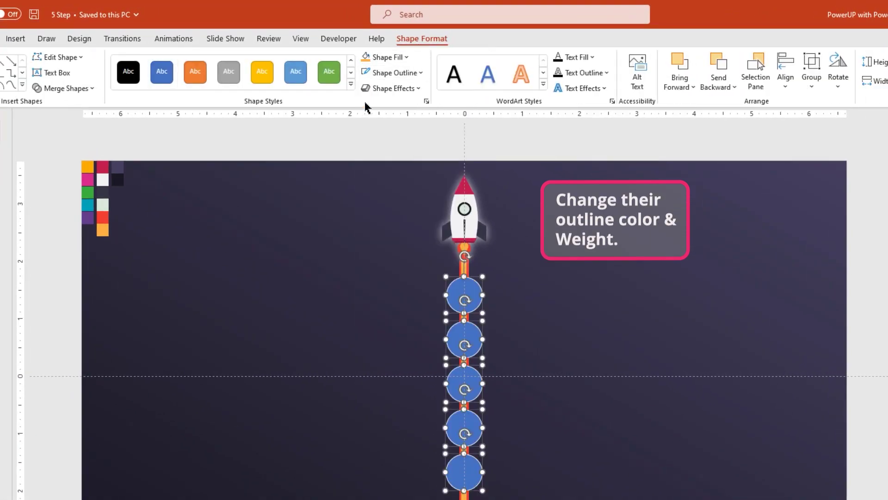
click(394, 72)
mouse_move(393, 290)
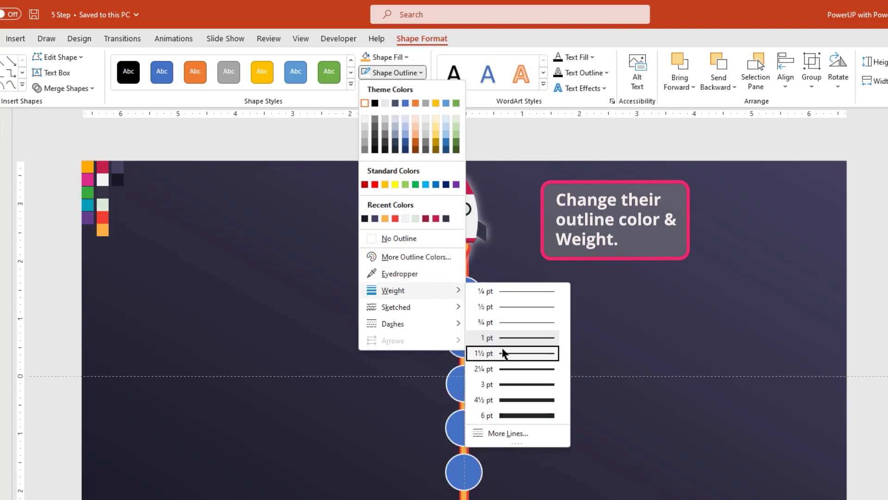
click(503, 368)
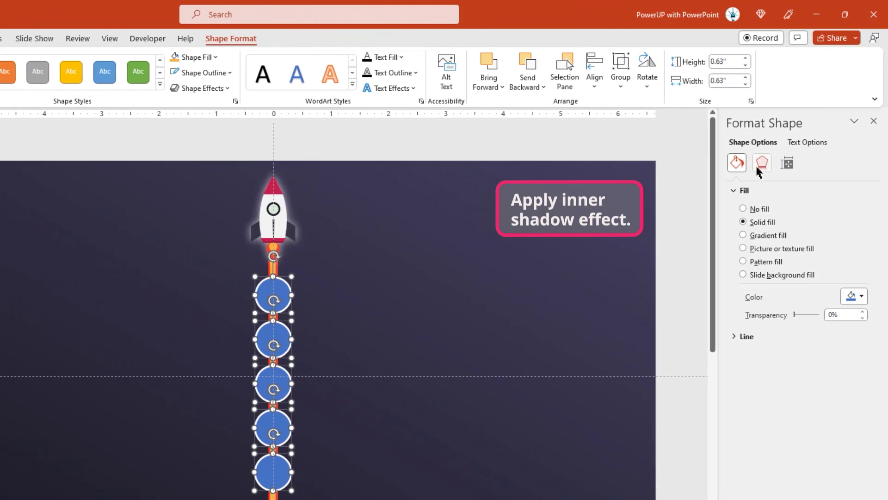
- Apply an inner shadow preset to the circles and adjust its blur to 7 pt
click(761, 163)
click(856, 209)
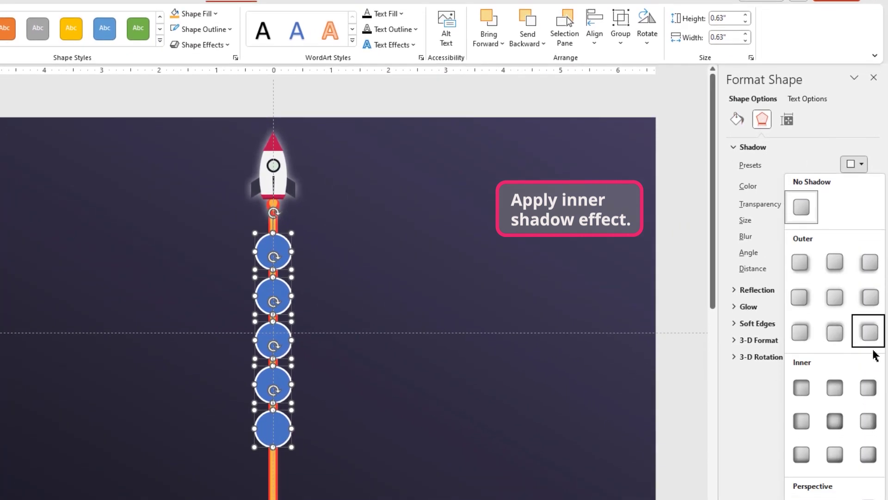
click(868, 385)
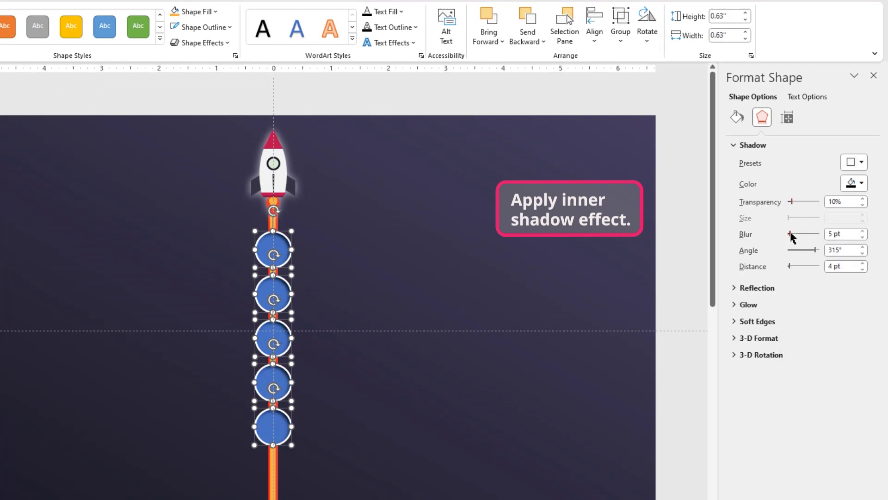
drag(791, 236, 792, 235)
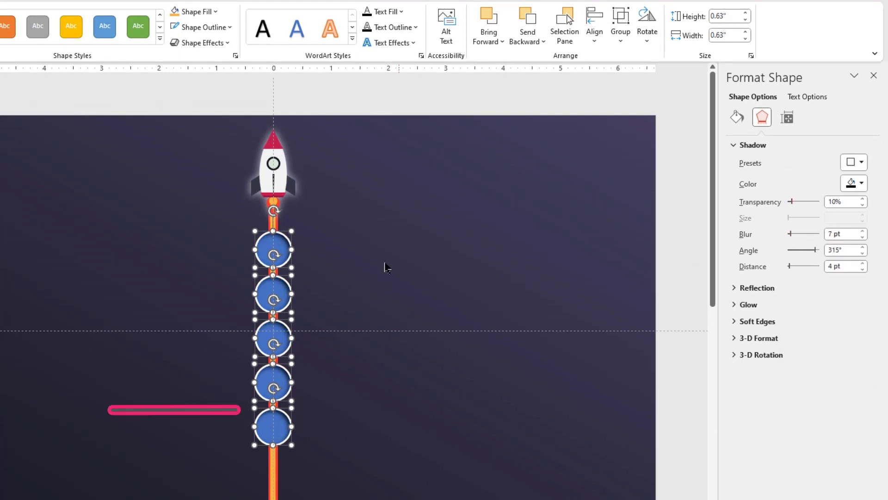
- Fill the top circle orange and the second pink using the eyedropper on the corner swatches
click(391, 263)
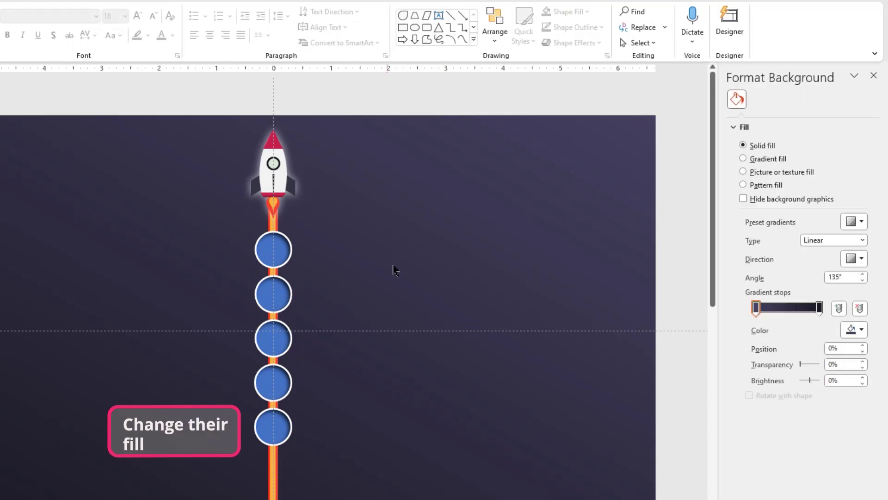
click(273, 250)
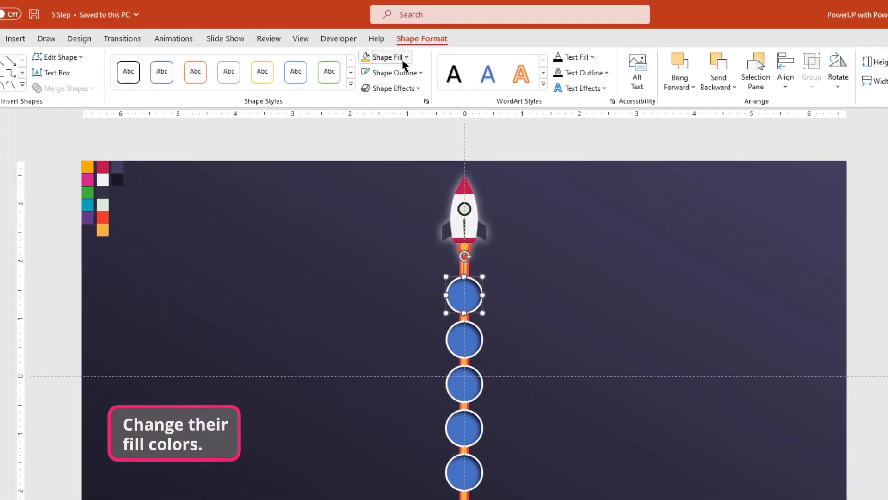
click(404, 59)
click(383, 256)
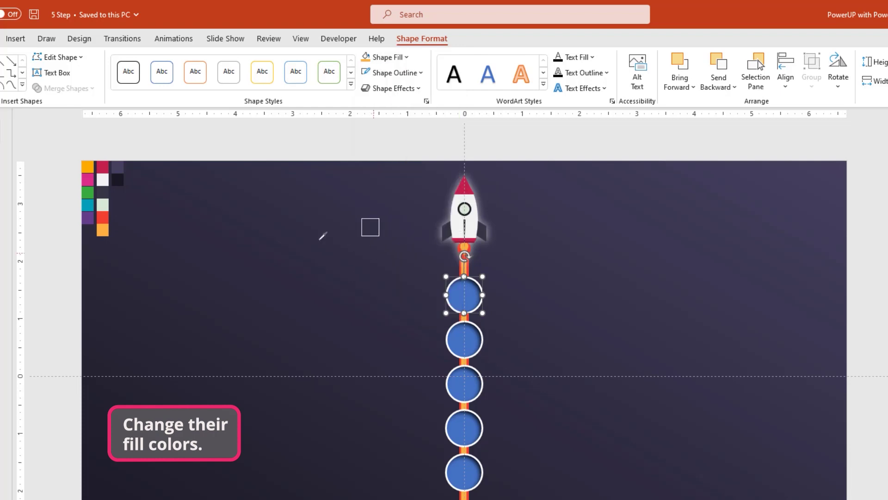
click(88, 166)
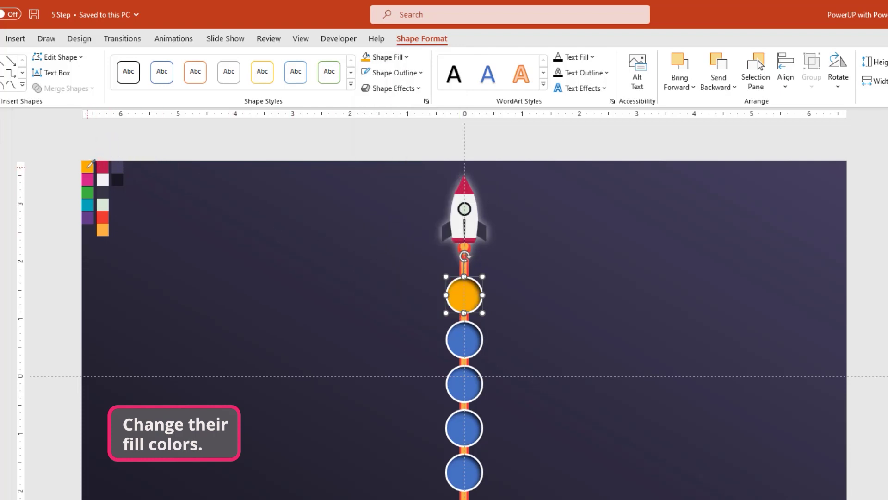
click(455, 332)
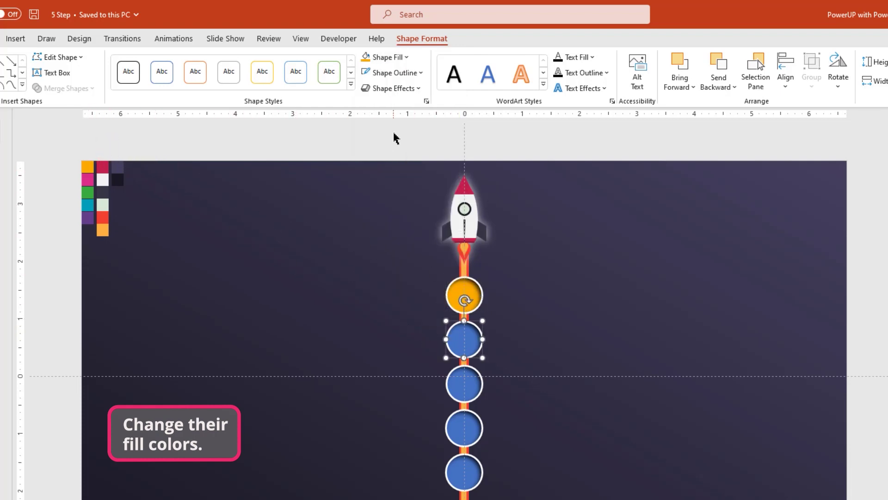
click(391, 57)
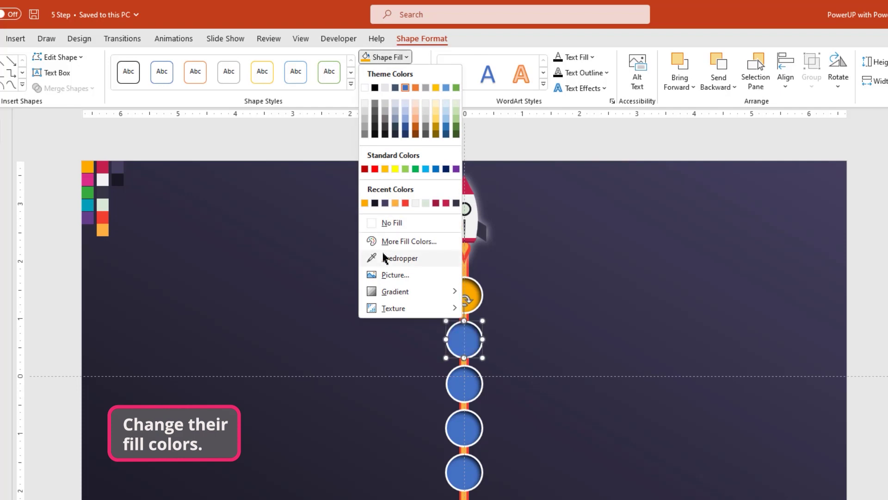
click(398, 258)
click(91, 174)
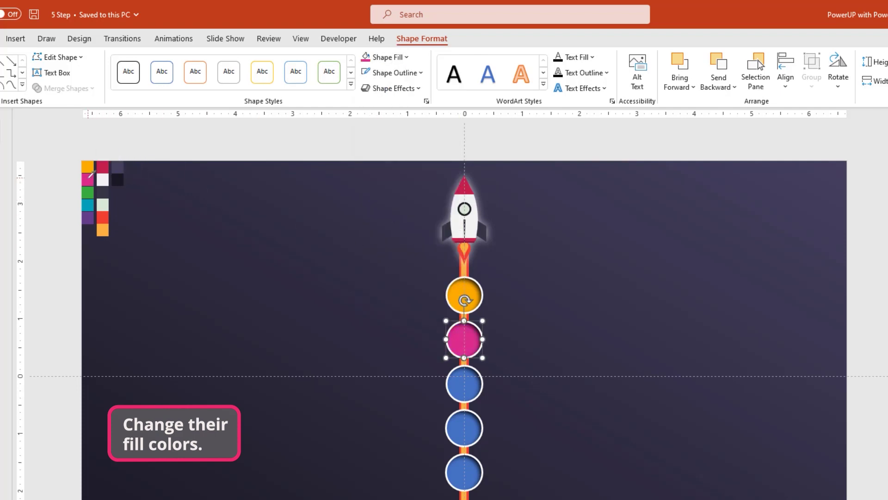
- Fill the third, fourth and fifth circles green, teal and purple from the swatches
click(456, 383)
click(391, 57)
click(398, 257)
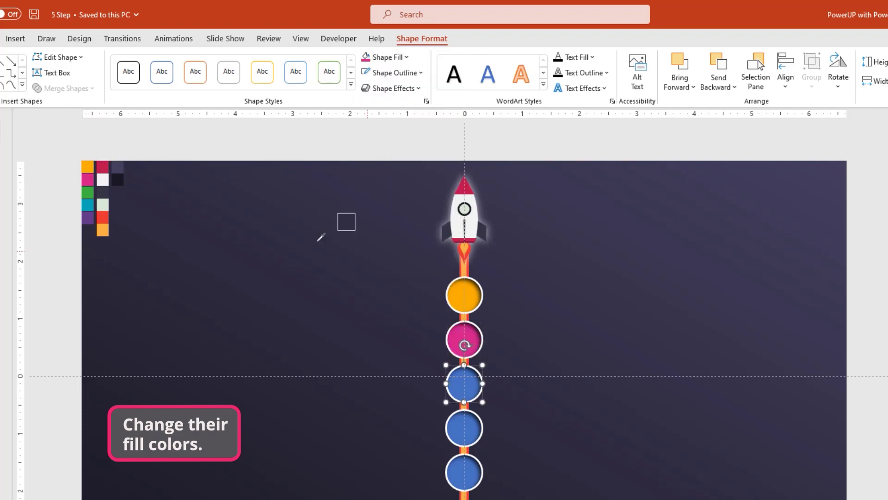
click(89, 190)
click(456, 425)
click(391, 58)
click(397, 257)
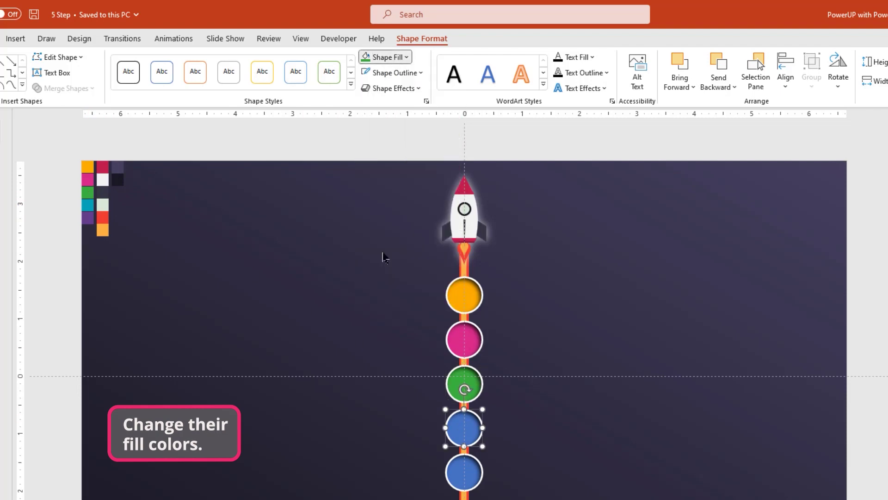
click(88, 204)
click(446, 463)
click(391, 58)
click(398, 256)
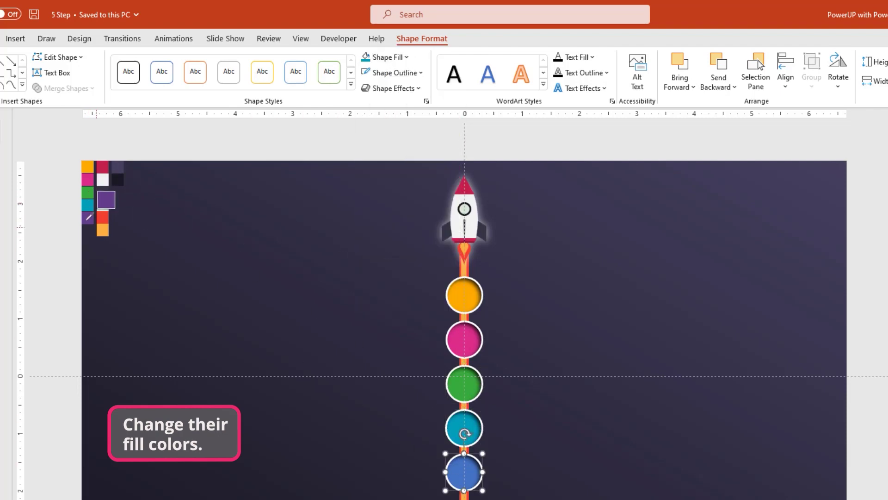
click(87, 218)
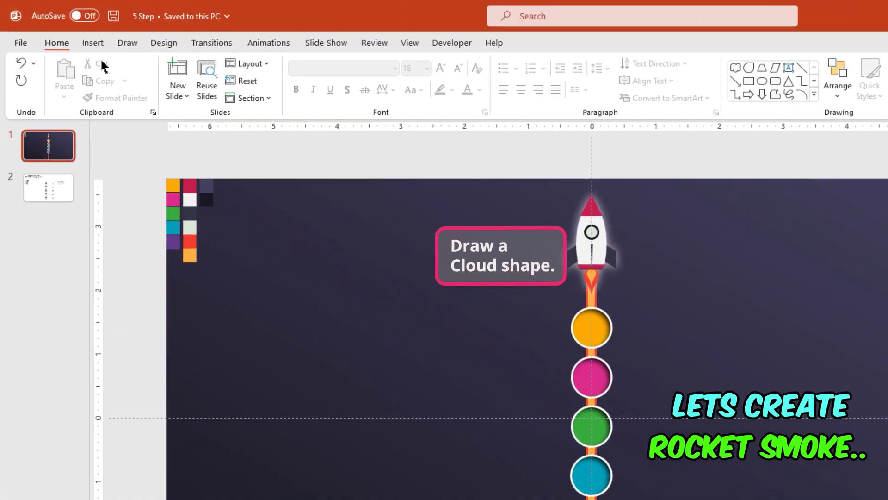
- Draw a cloud shape at lower left, tilt it, and enlarge it to 5.92 inches
click(92, 44)
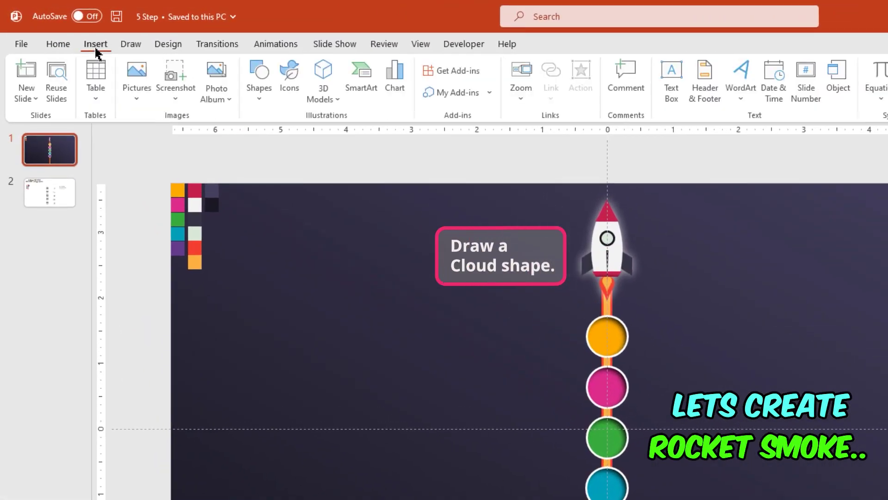
click(252, 97)
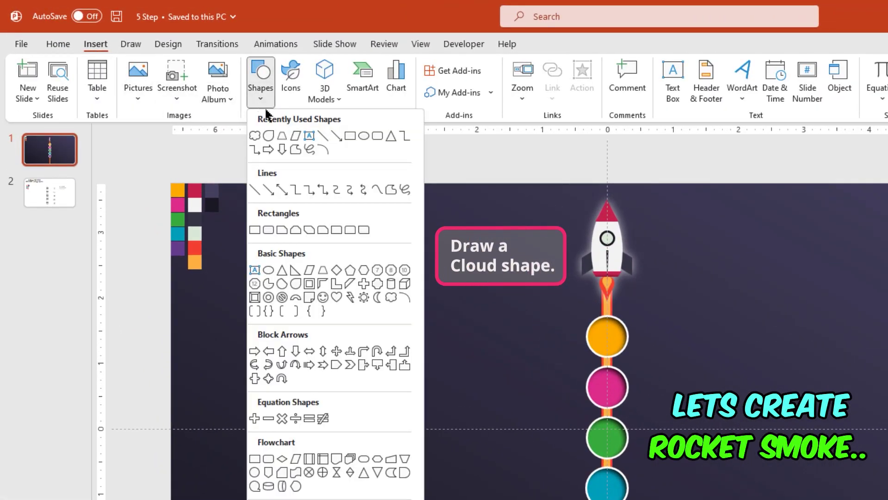
click(392, 298)
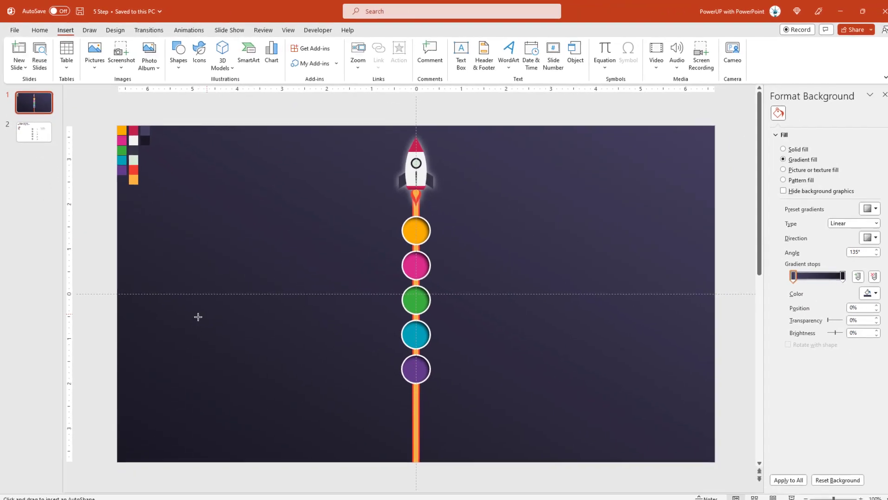
mouse_move(130, 312)
mouse_down()
mouse_move(280, 384)
mouse_move(270, 361)
mouse_up()
scroll(281, 386, down, 2)
drag(282, 294, 274, 290)
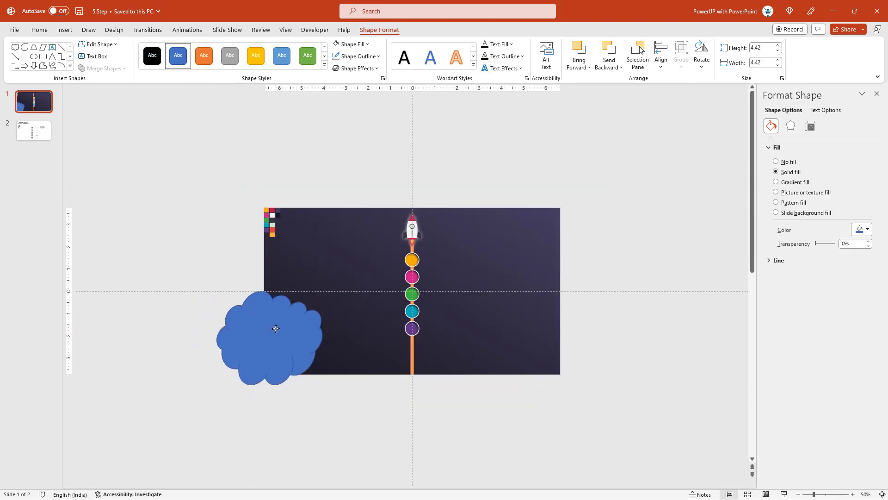
key(alt+Right)
key(alt+Right)
mouse_move(287, 407)
mouse_down()
mouse_move(305, 423)
mouse_move(280, 381)
mouse_move(262, 374)
mouse_up()
- Make two copies of the cloud and arrange them overlapping across the lower-left corner
key(ctrl+d)
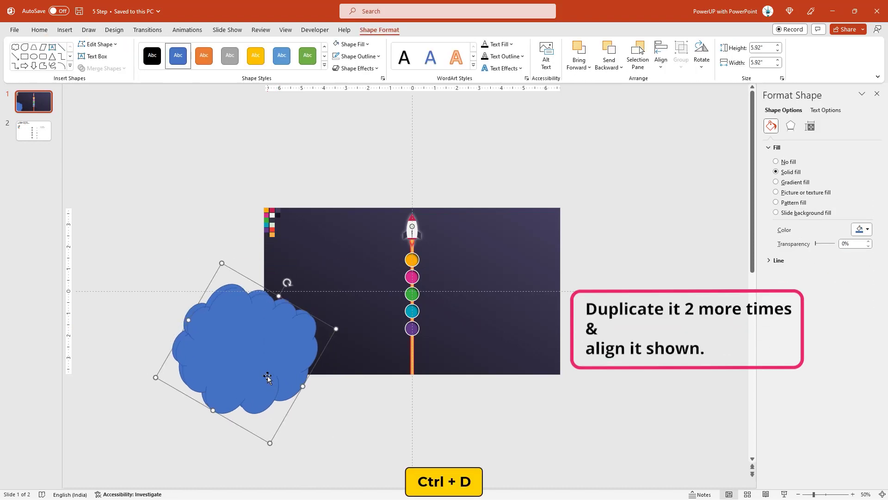
mouse_move(283, 303)
mouse_down()
mouse_move(293, 377)
mouse_move(323, 410)
mouse_move(359, 418)
mouse_move(351, 420)
mouse_up()
key(ctrl+d)
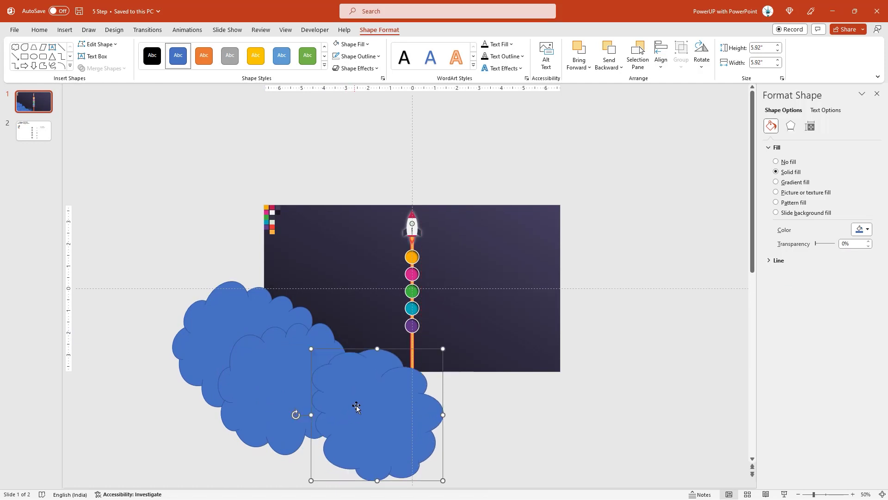
ctrl+scroll(356, 407, up, 2)
drag(454, 478, 436, 459)
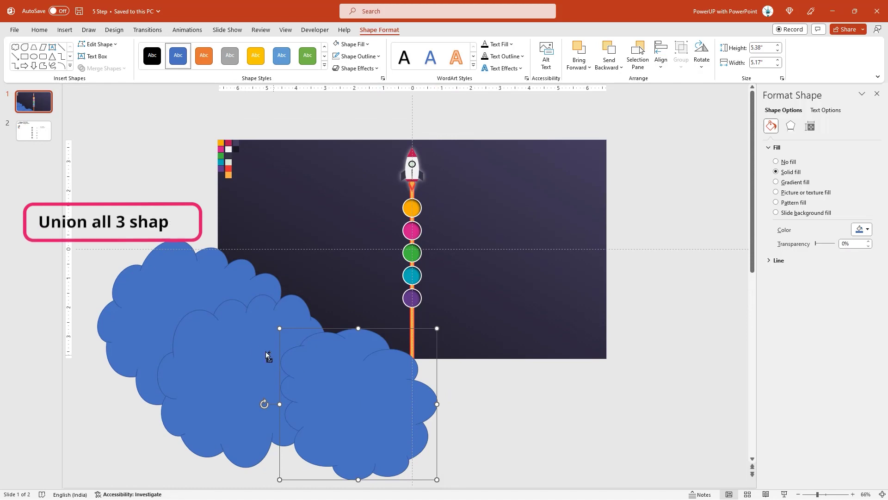
- Select all three clouds and union them into one shape
shift+click(241, 337)
shift+click(180, 269)
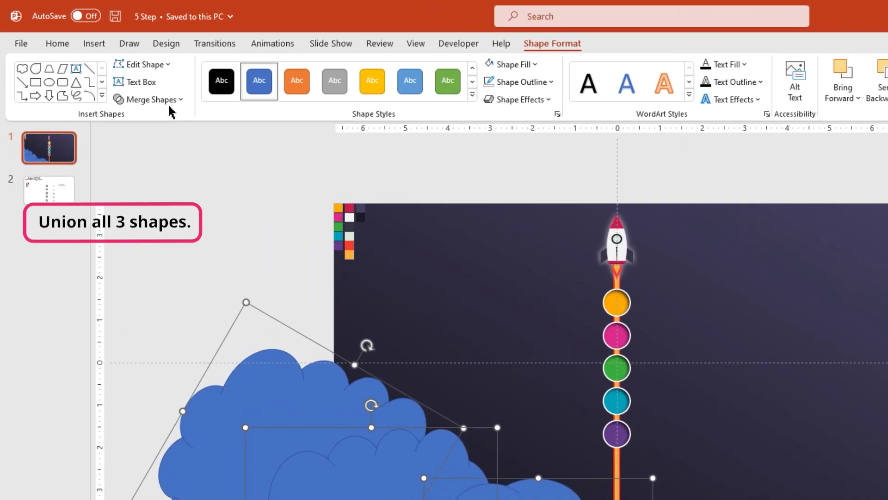
click(116, 71)
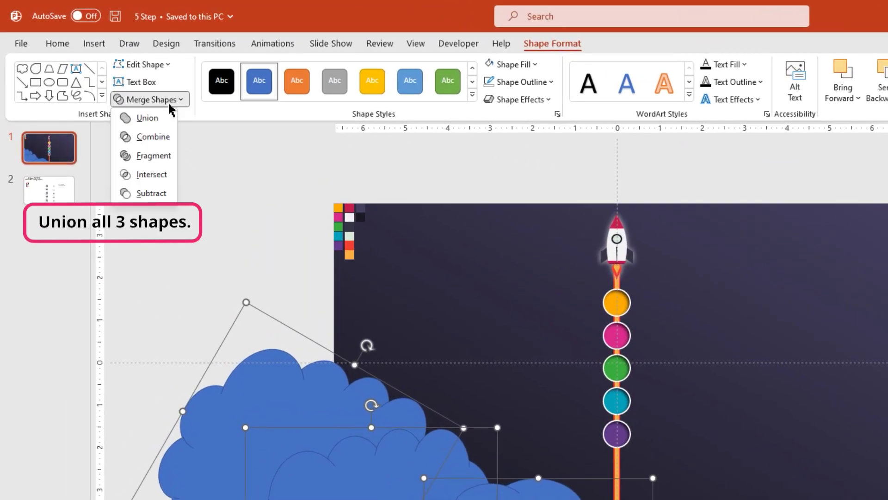
click(159, 117)
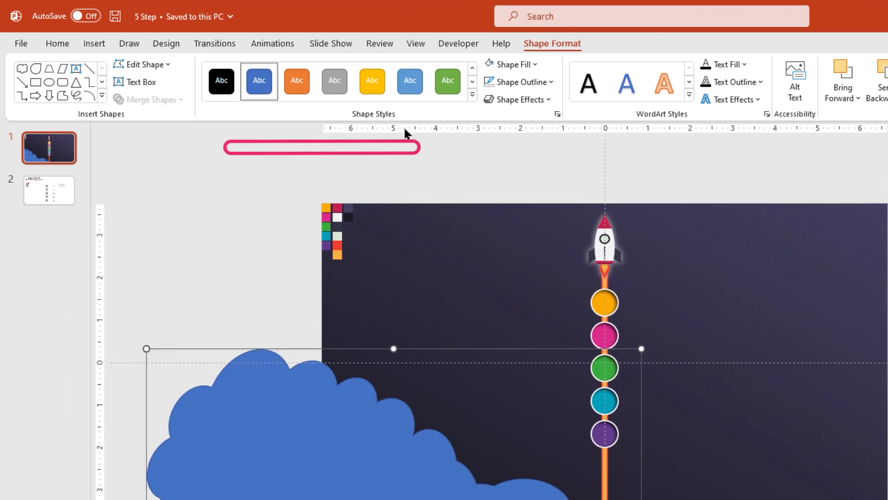
- Remove the merged cloud's outline and fill it white
click(523, 82)
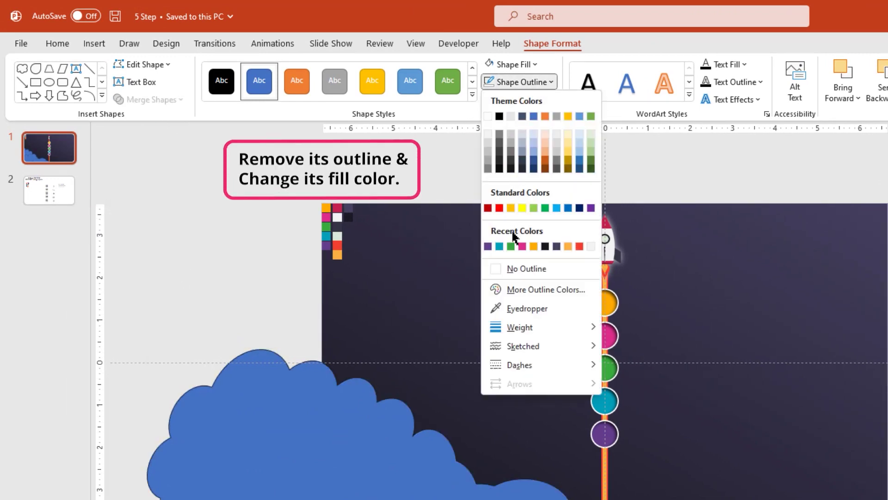
click(519, 269)
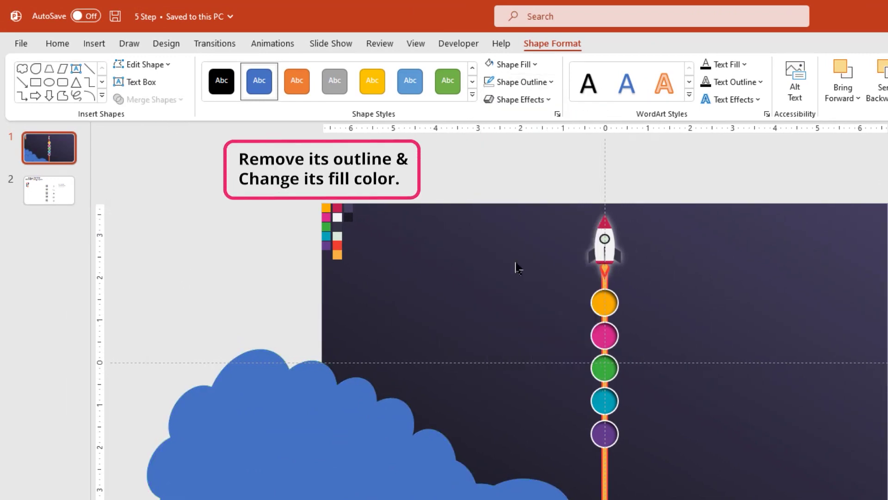
click(513, 64)
click(489, 98)
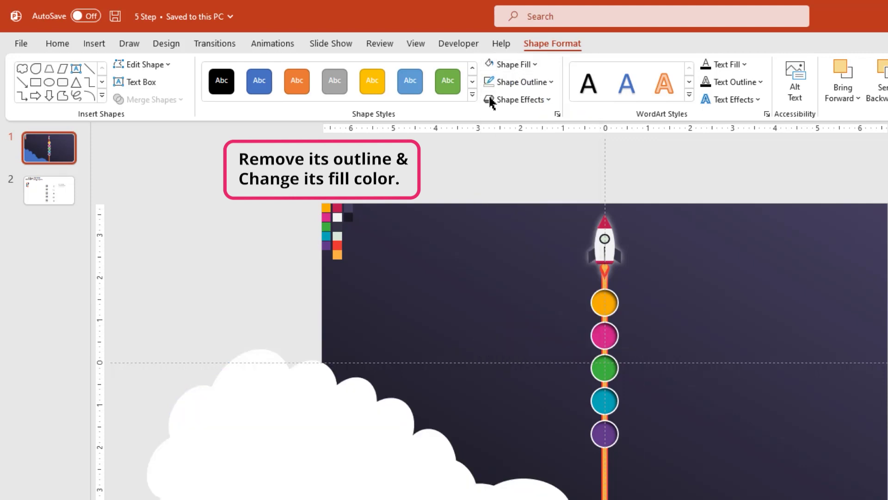
click(241, 247)
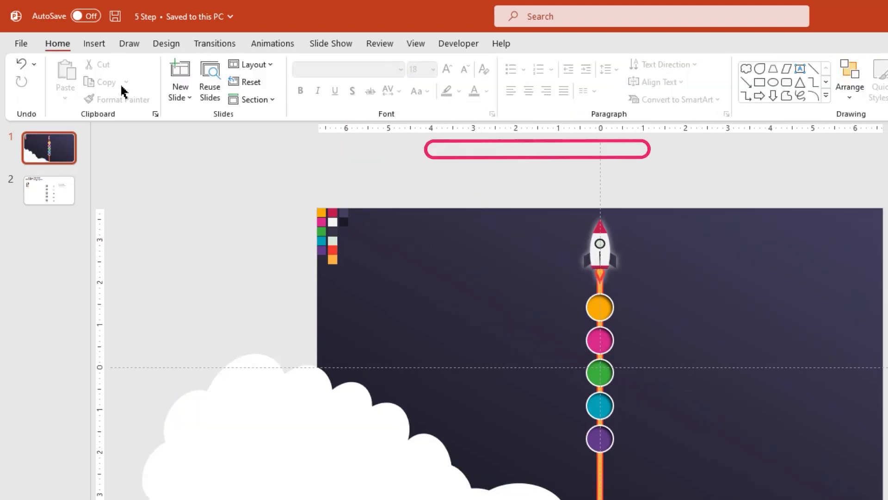
- Draw a rectangle to the slide's bottom-right corner and remove its outline
click(95, 44)
click(257, 101)
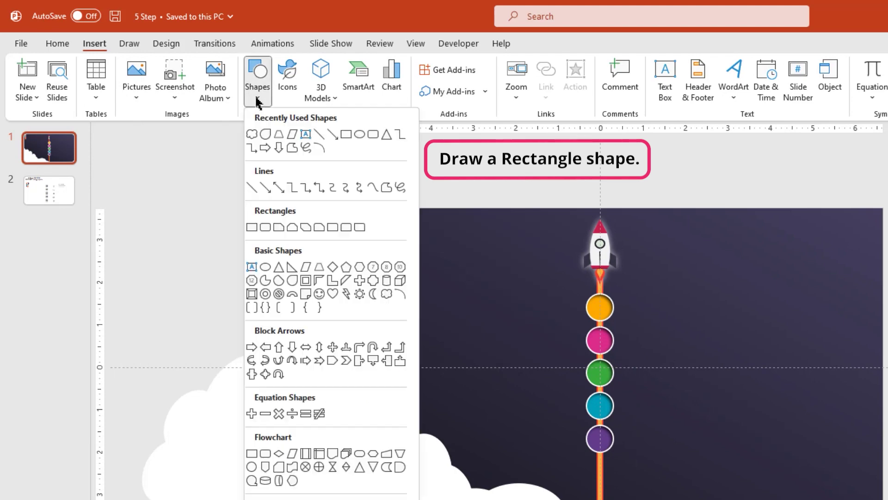
click(339, 137)
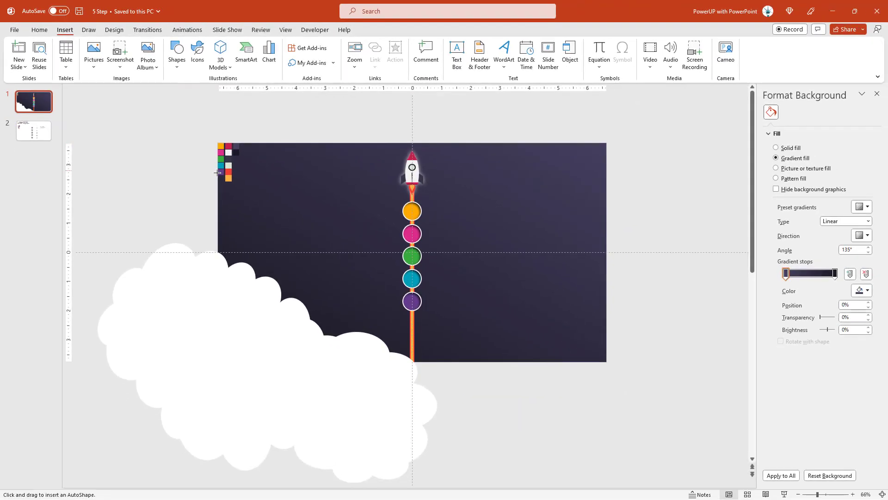
drag(218, 183, 607, 362)
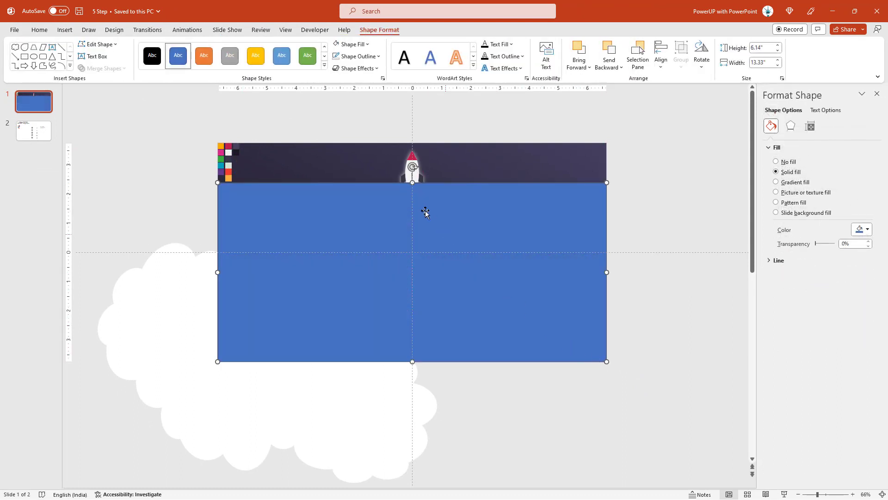
click(359, 59)
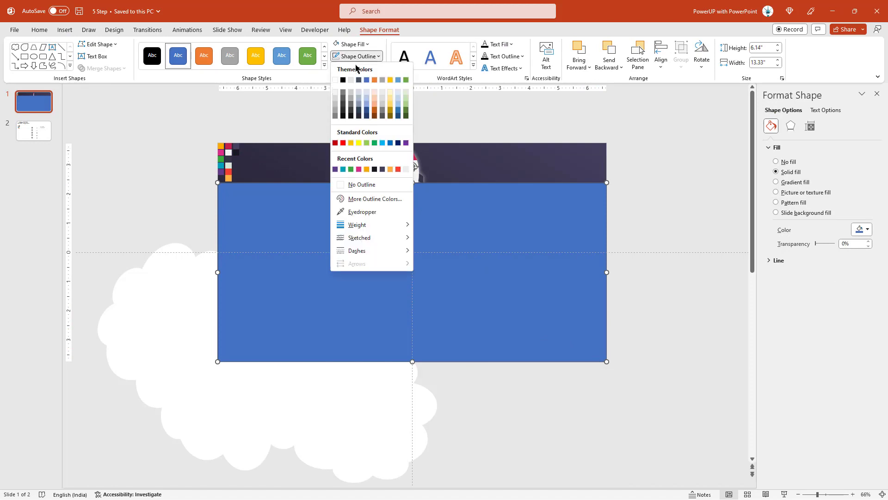
click(362, 183)
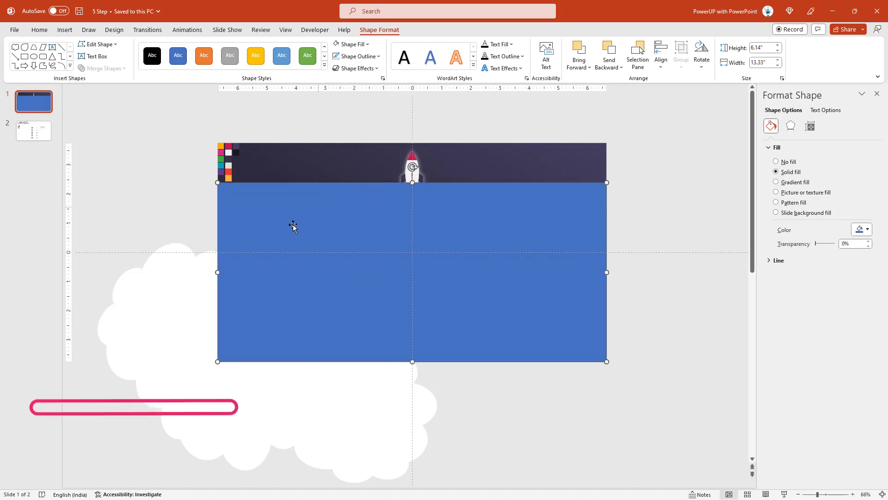
- Intersect the white cloud with the rectangle to trim it at the slide edges
click(185, 278)
shift+click(242, 229)
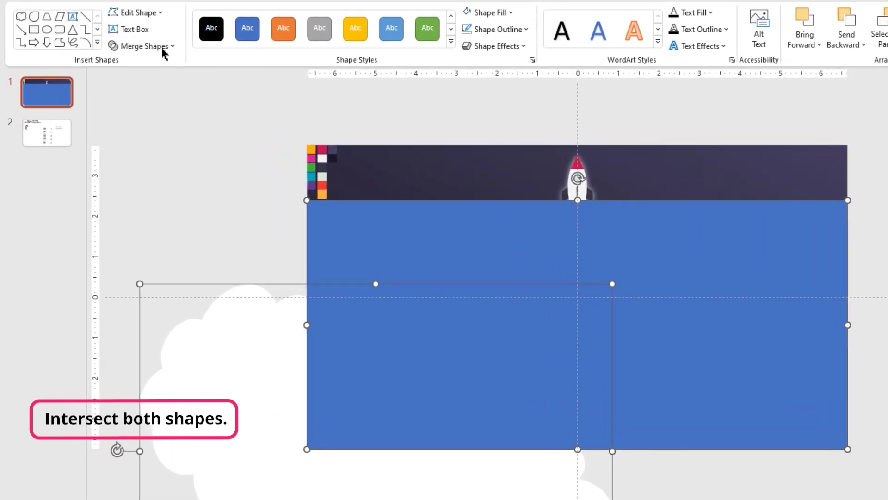
click(162, 47)
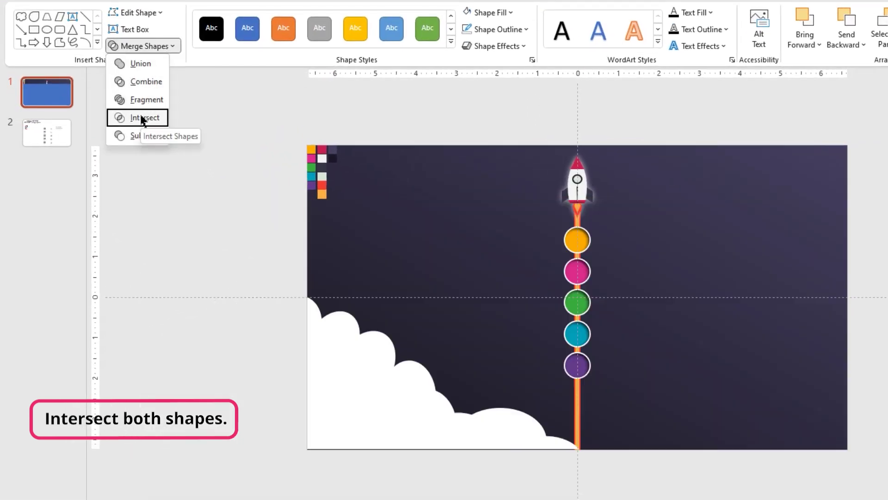
click(143, 119)
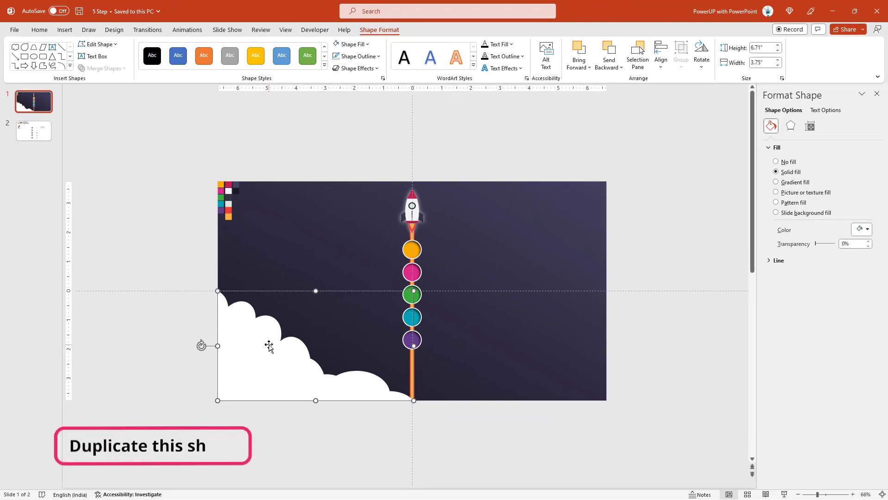
- Duplicate the clipped cloud and flip the copy horizontally
click(297, 431)
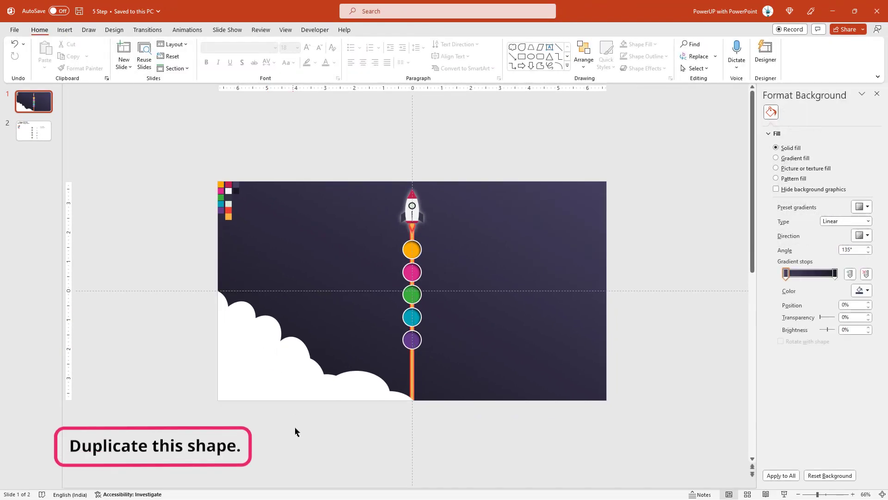
click(279, 391)
key(ctrl+d)
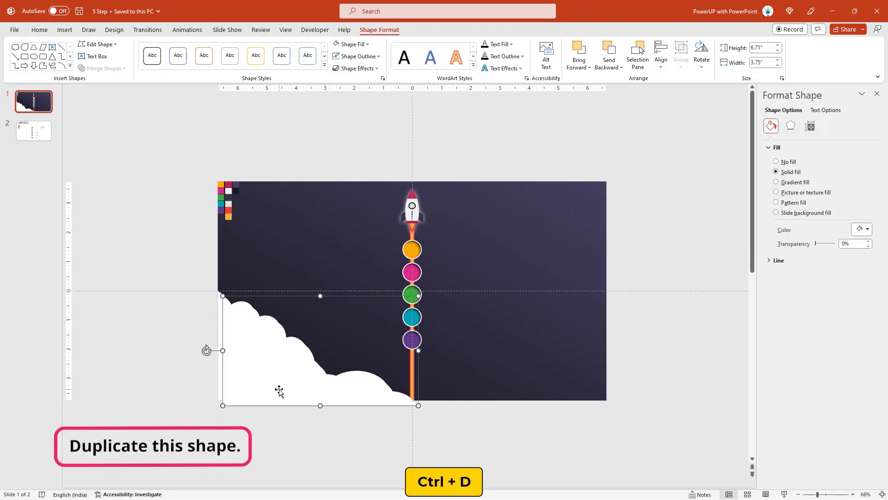
drag(279, 390, 418, 355)
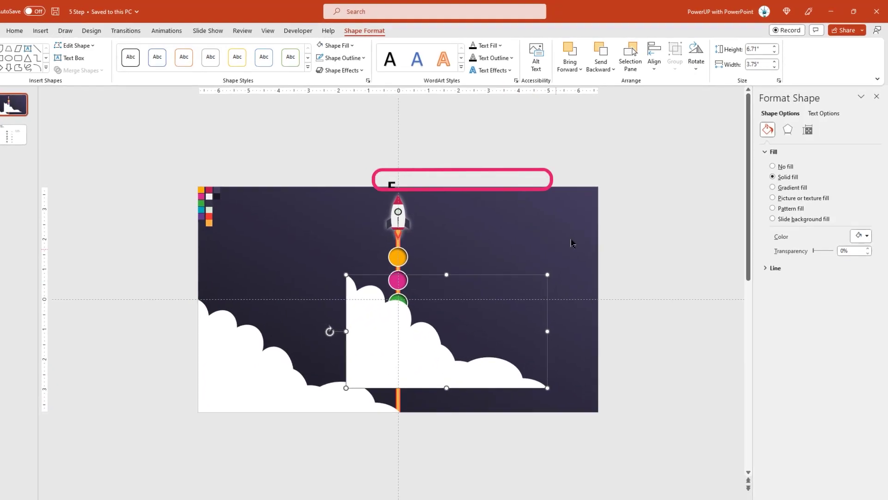
click(659, 69)
click(676, 146)
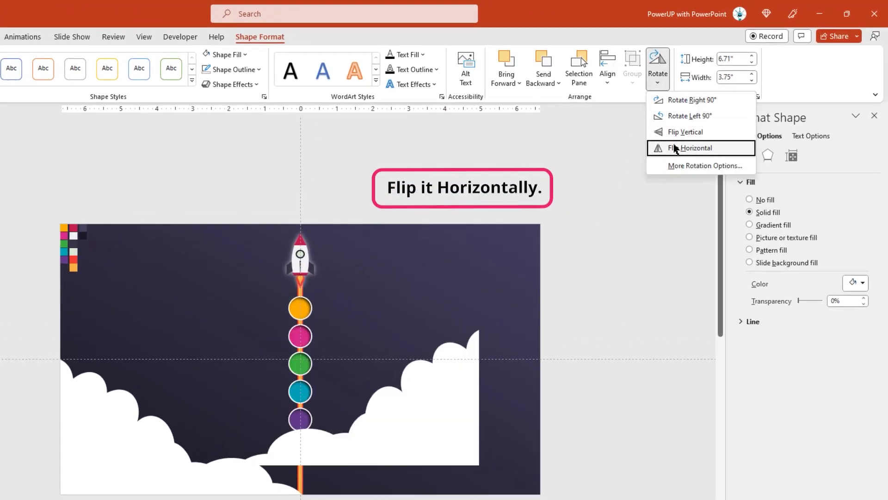
- Align the flipped cloud flush with the slide's bottom-right edge
drag(390, 423, 453, 453)
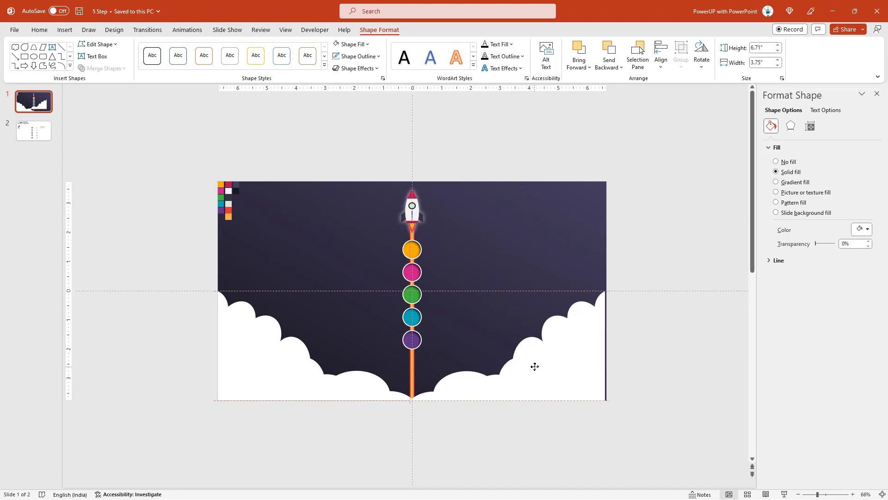
drag(535, 366, 535, 366)
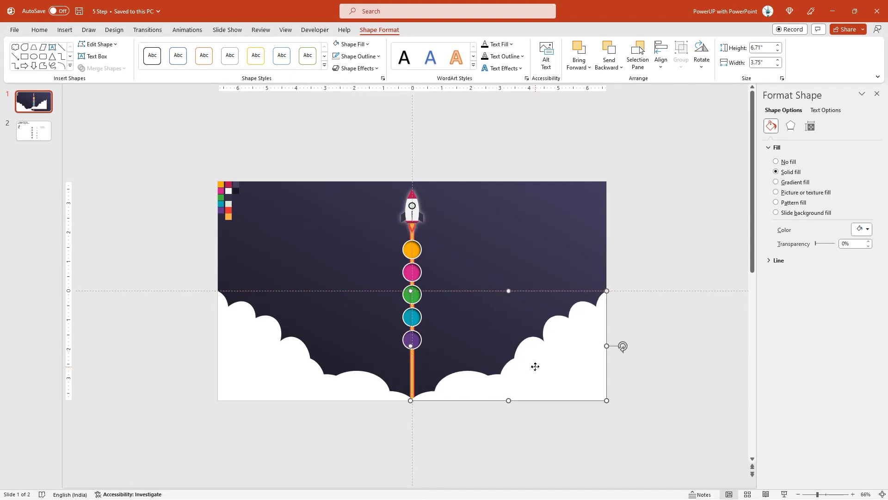
click(530, 433)
ctrl+scroll(500, 410, up, 1)
ctrl+scroll(499, 410, up, 3)
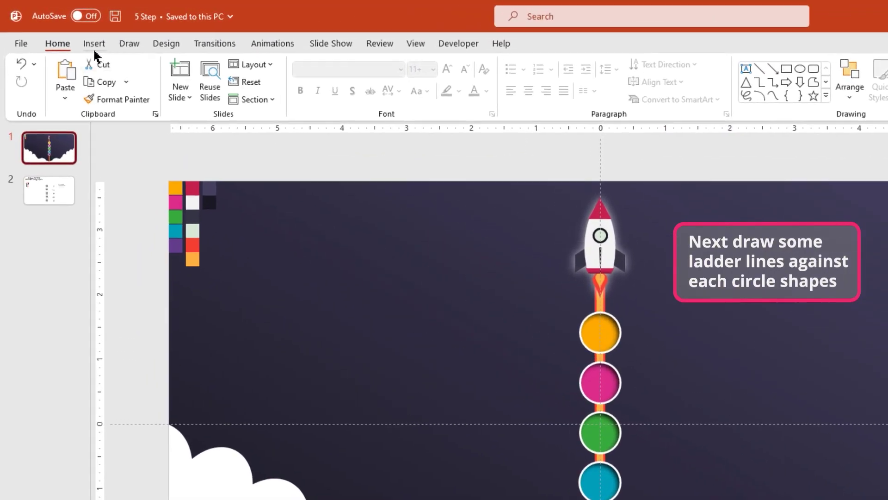
- Draw a short straight line on the slide and make its outline white
click(65, 31)
click(258, 105)
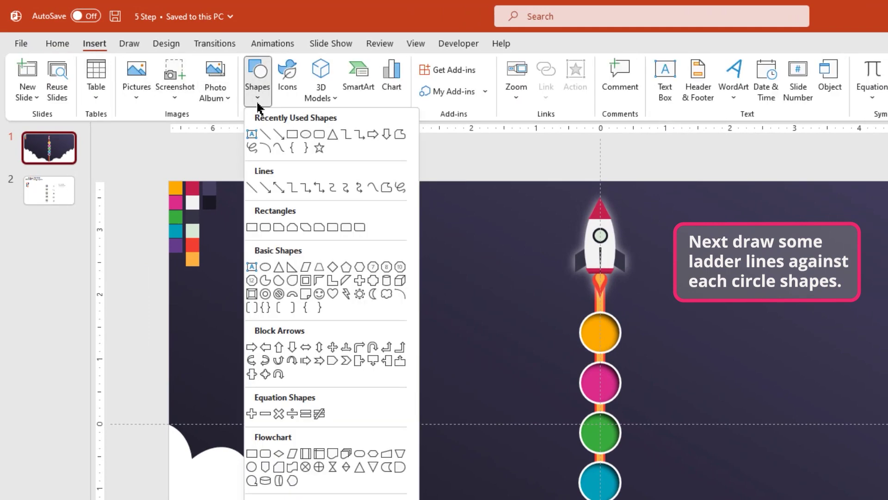
click(268, 137)
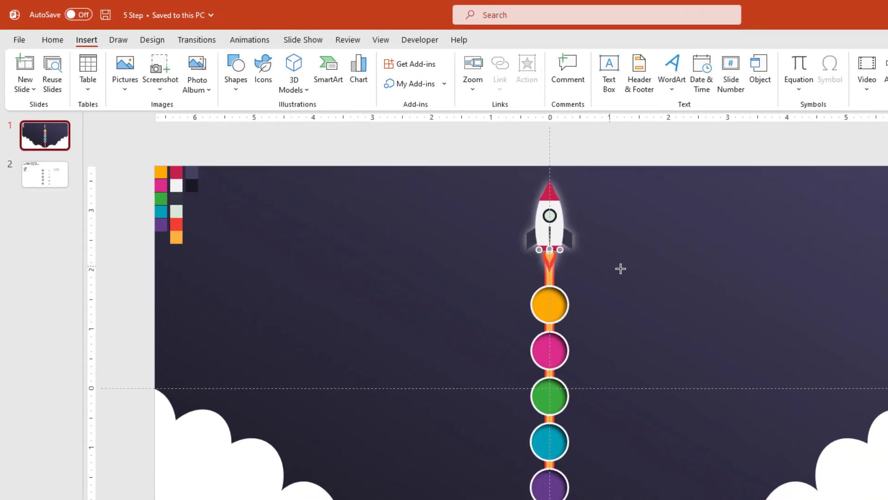
drag(500, 218, 506, 214)
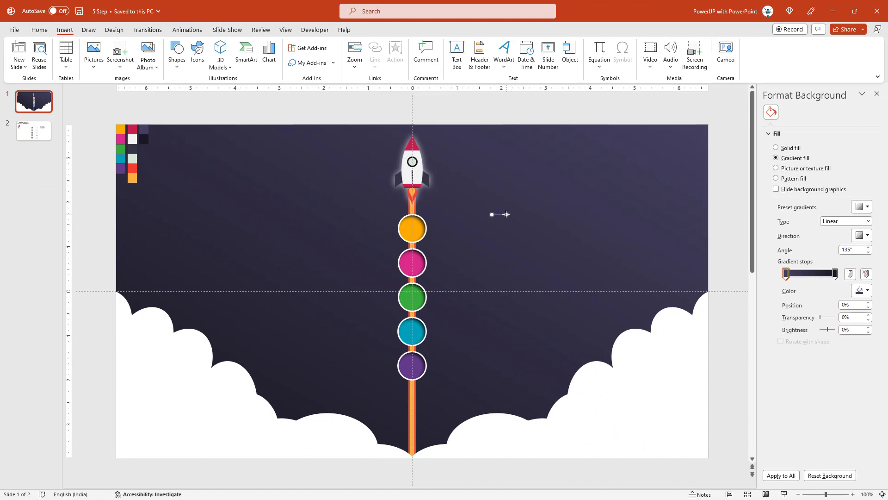
click(366, 56)
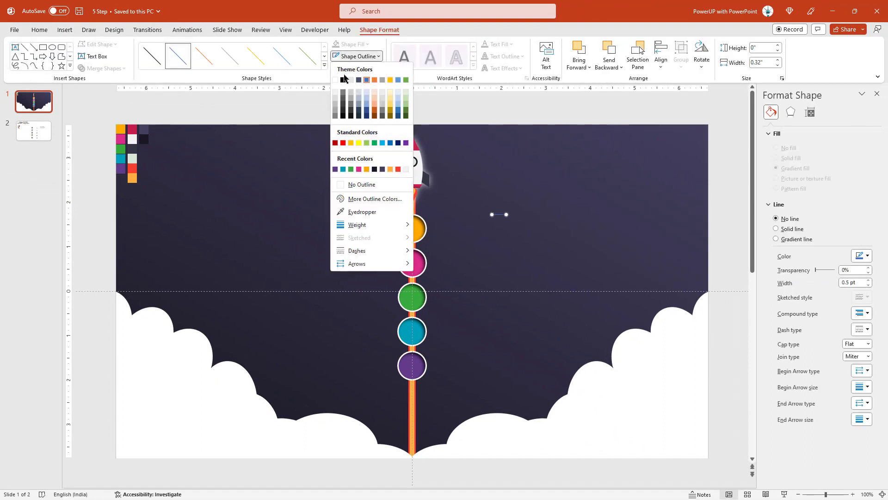
click(336, 80)
- Place the white line beside the orange circle and copy it beside the green, purple, pink and blue circles
mouse_move(499, 215)
mouse_down()
mouse_move(444, 228)
mouse_move(439, 252)
mouse_up()
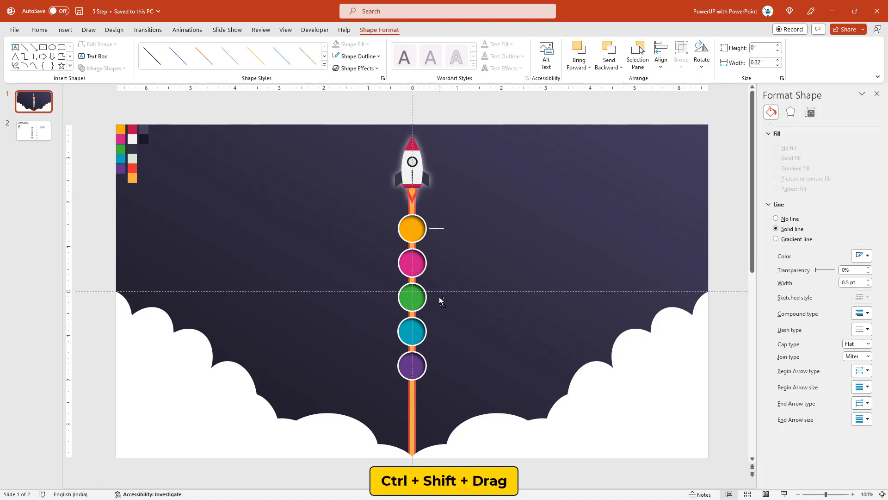
drag(439, 297, 441, 365)
shift+click(437, 297)
drag(437, 297, 387, 268)
click(341, 239)
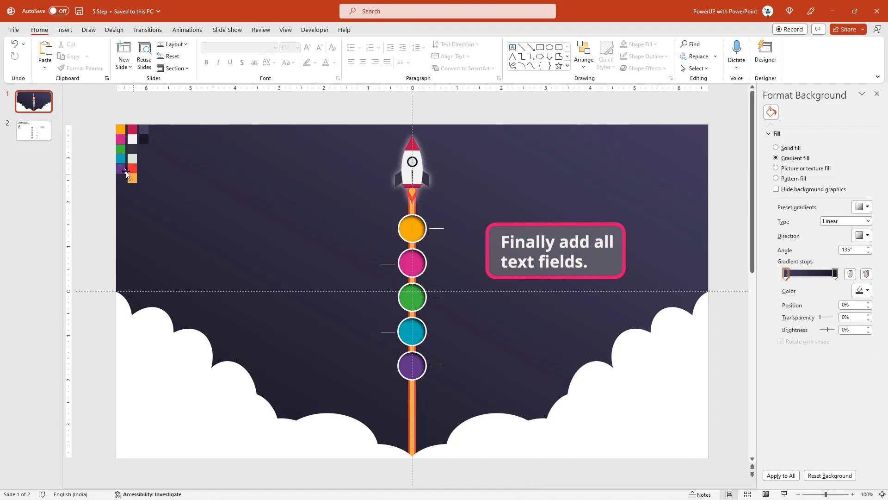
- Copy the five 01–05 OPTION labels from slide 2 onto the rocket slide and make them white
click(42, 139)
drag(329, 207, 423, 447)
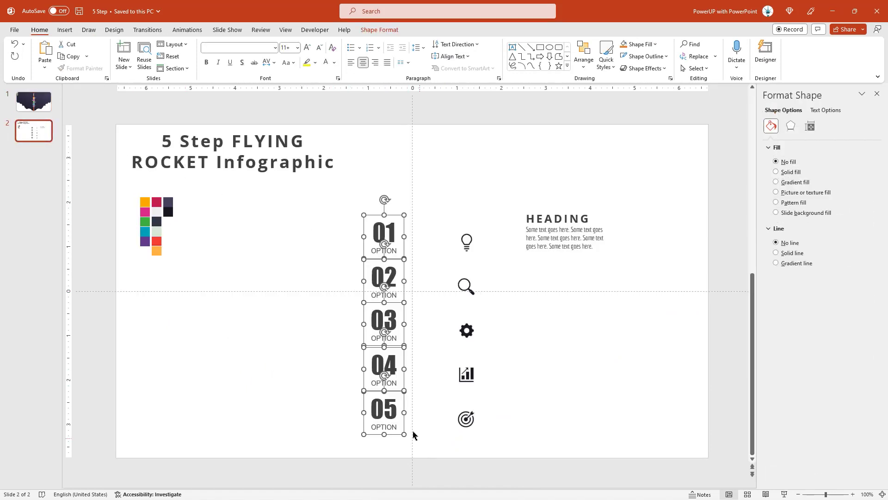
click(43, 110)
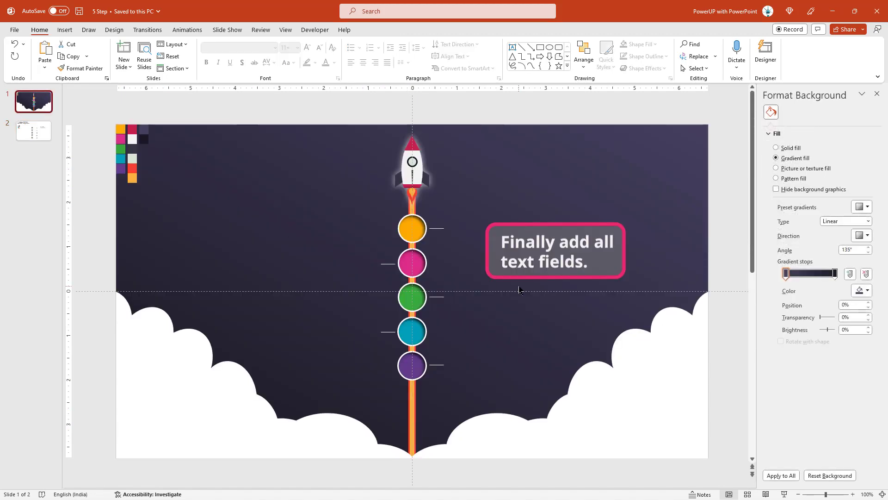
key(ctrl+v)
drag(388, 216, 315, 167)
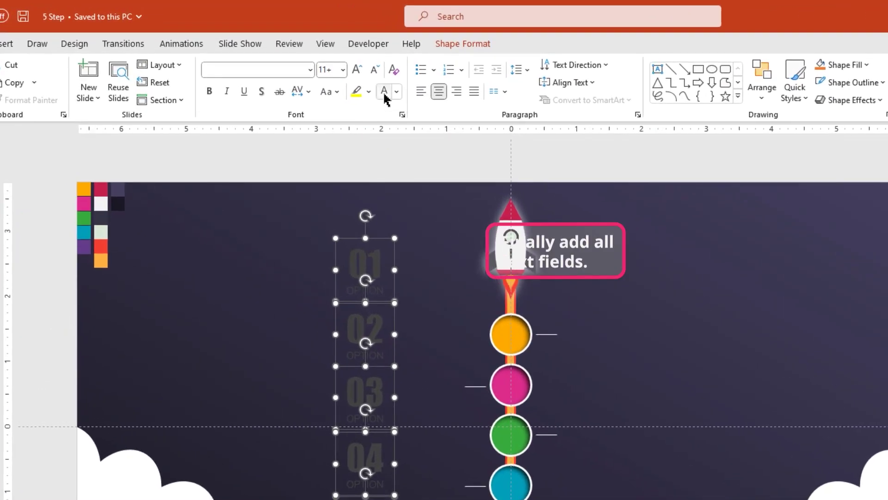
click(384, 92)
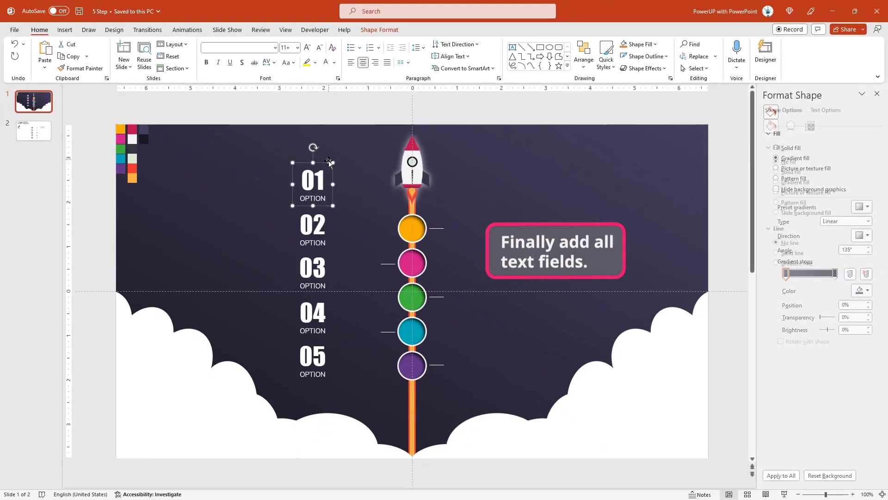
- Position labels 01, 03 and 05 right of their circles, and 02 and 04 on the left
mouse_move(328, 160)
mouse_down()
mouse_move(486, 202)
mouse_move(462, 215)
mouse_up()
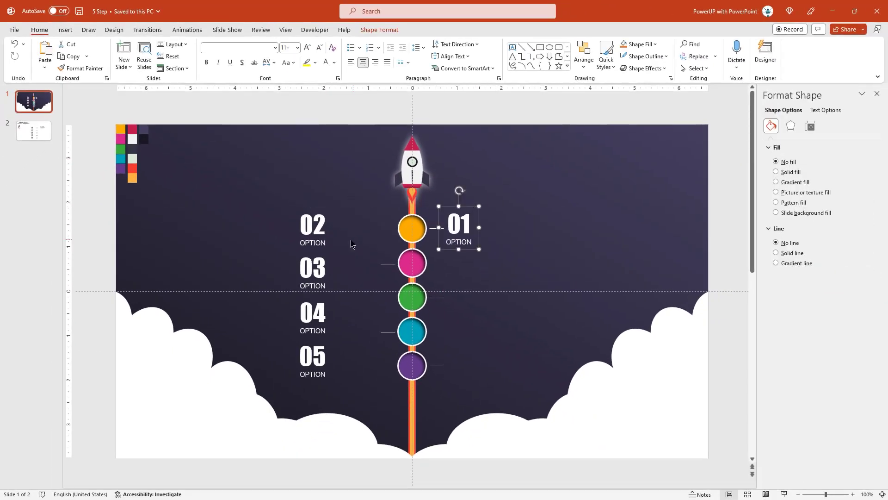
drag(333, 245, 385, 278)
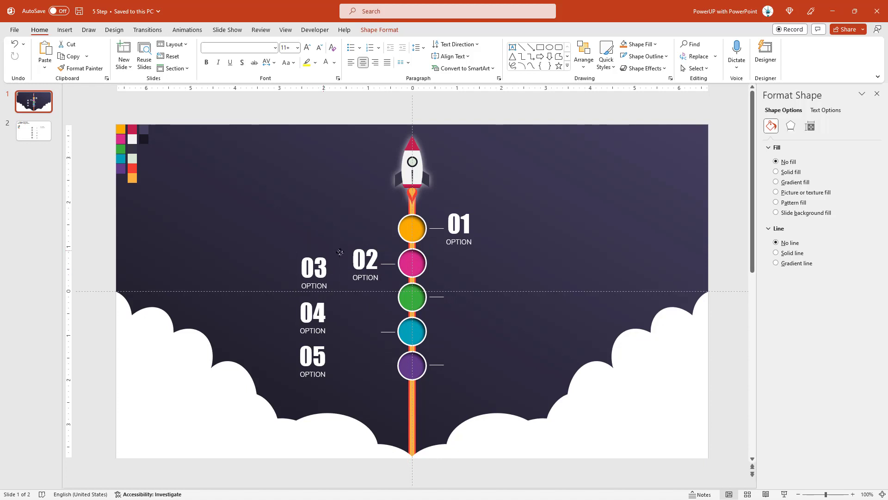
drag(324, 253, 471, 277)
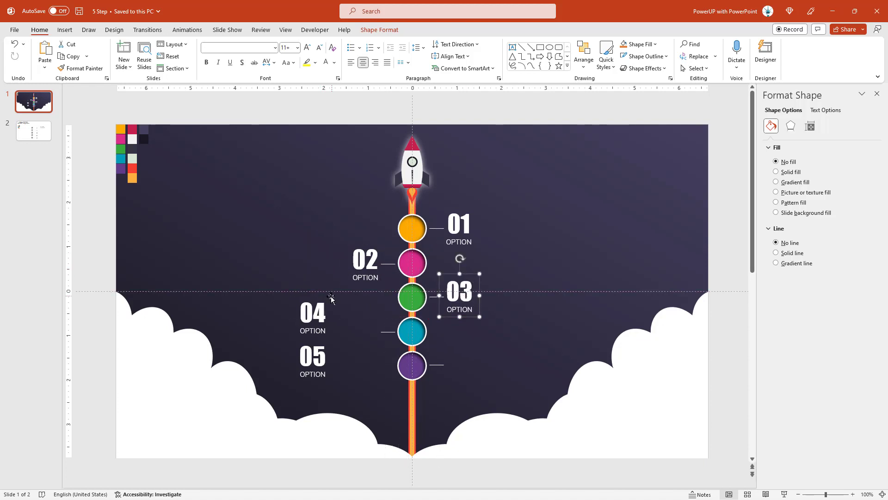
drag(323, 295, 375, 310)
drag(320, 341, 467, 345)
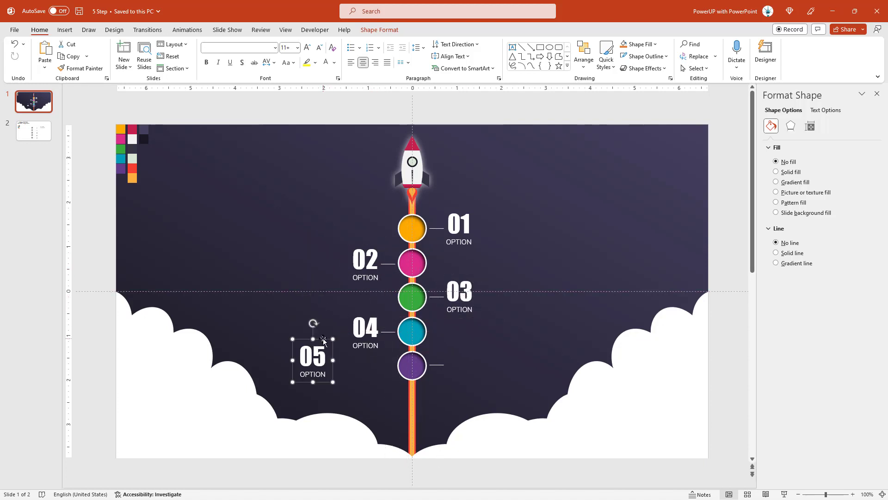
click(304, 270)
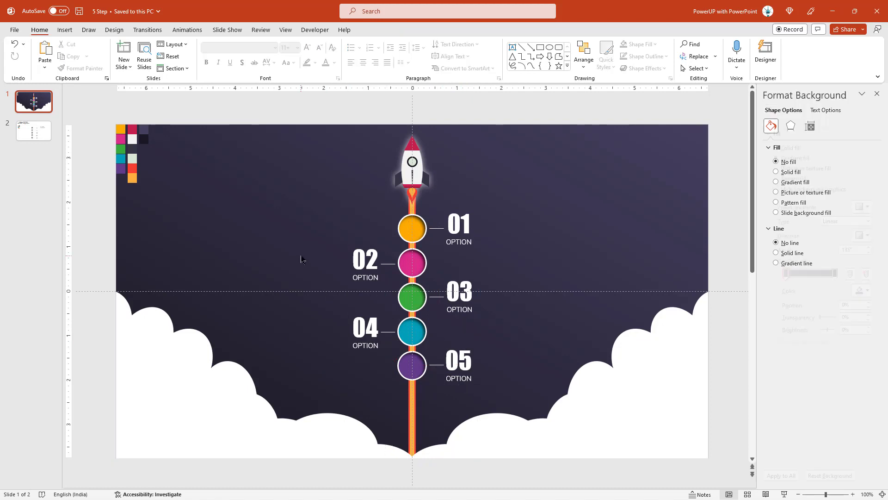
- Duplicate the connector line into thin vertical dividers beside the numbered labels
click(432, 229)
key(ctrl+d)
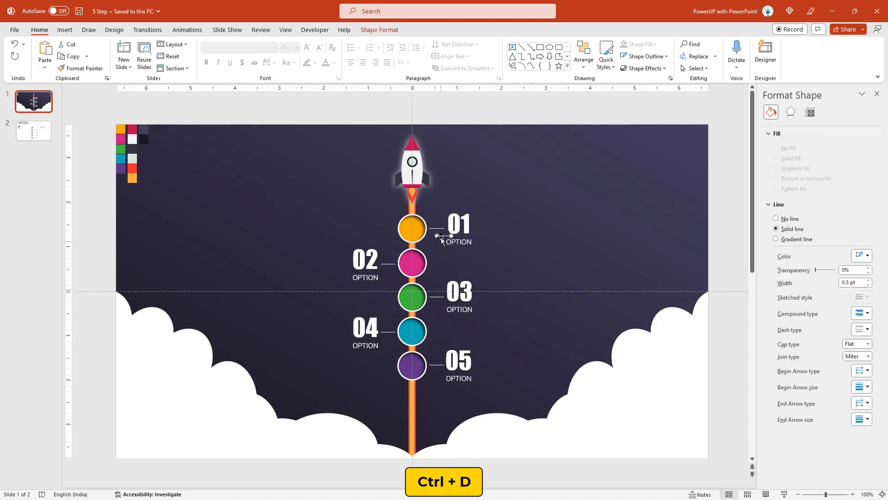
drag(440, 244, 441, 257)
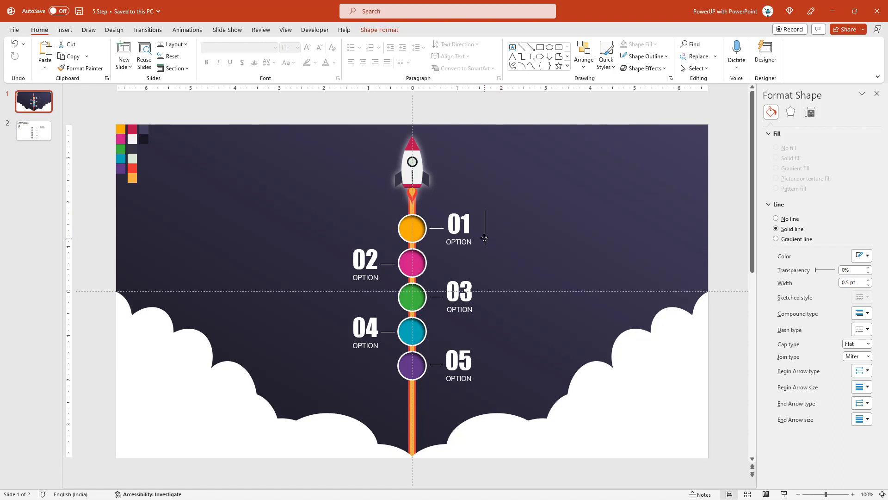
drag(484, 238, 486, 242)
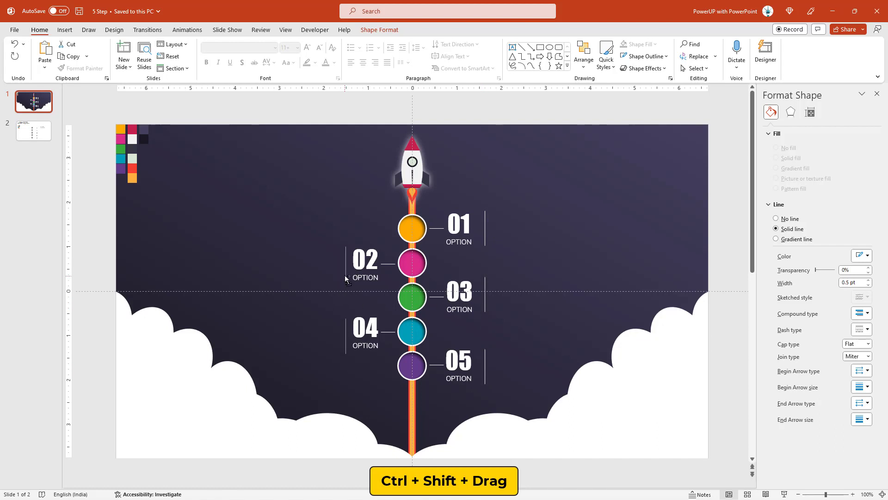
- Check the divider beside 04 and the 02 group, then go to slide 2
click(324, 314)
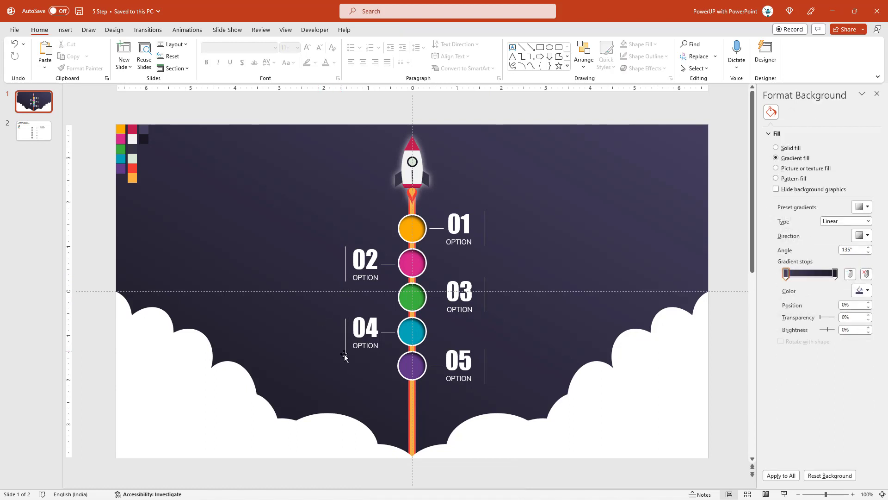
click(345, 356)
click(330, 319)
click(346, 349)
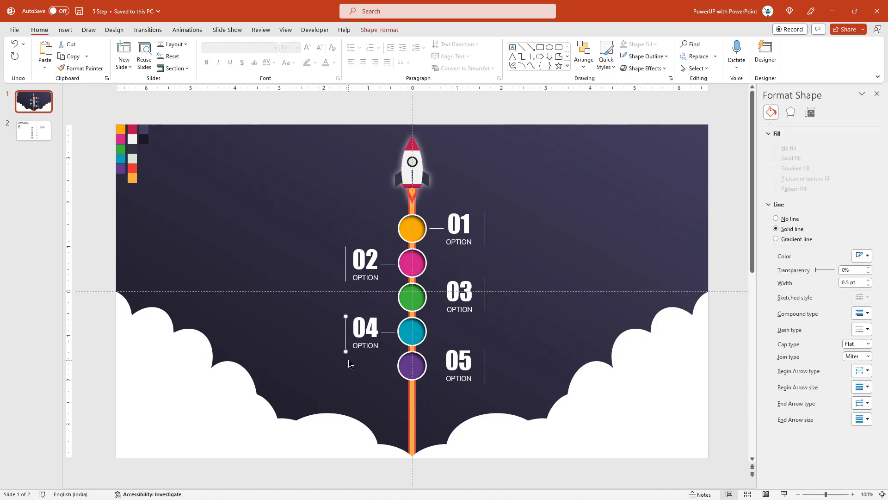
click(350, 364)
drag(326, 233, 353, 309)
click(298, 276)
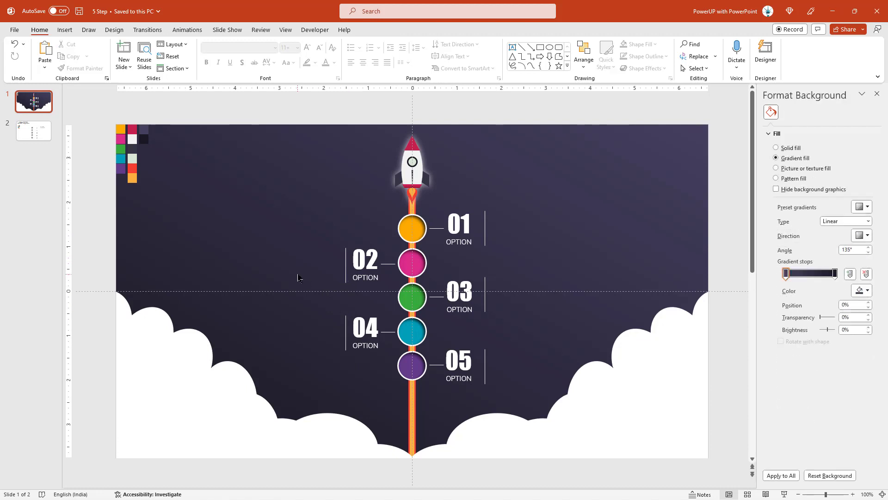
click(34, 131)
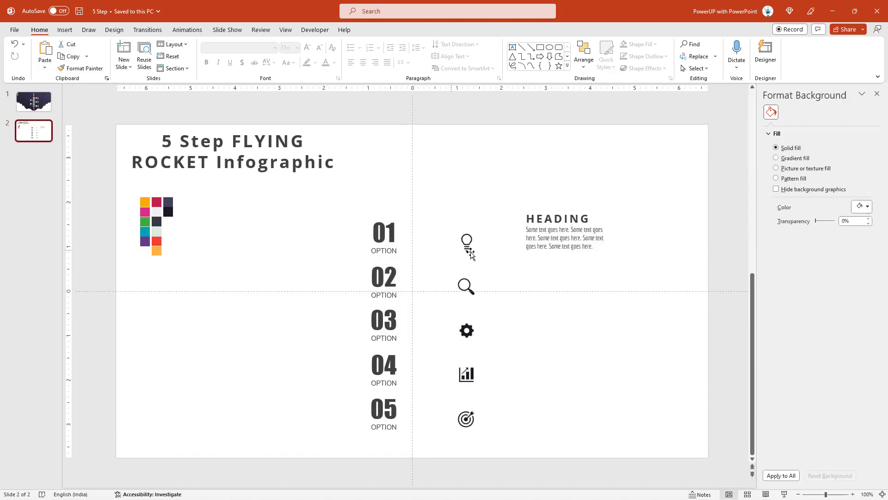
- Copy the HEADING text box from slide 2 to the rocket slide beside option 01
click(532, 253)
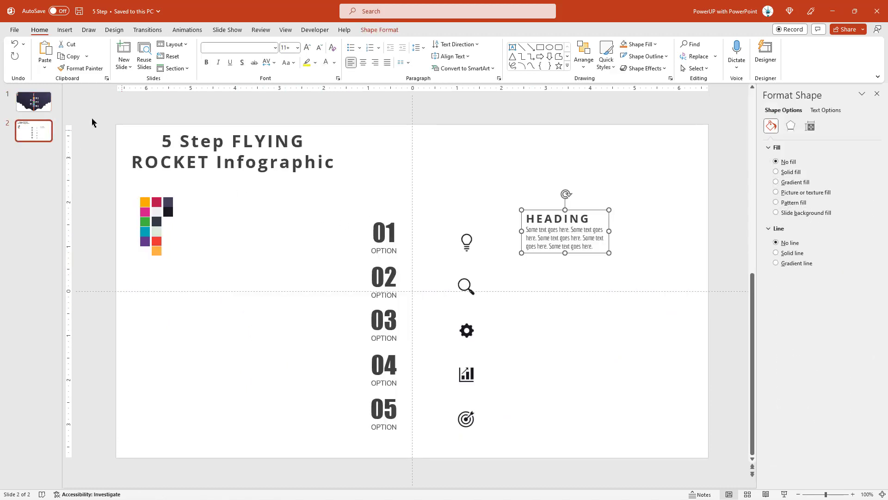
click(33, 102)
click(549, 241)
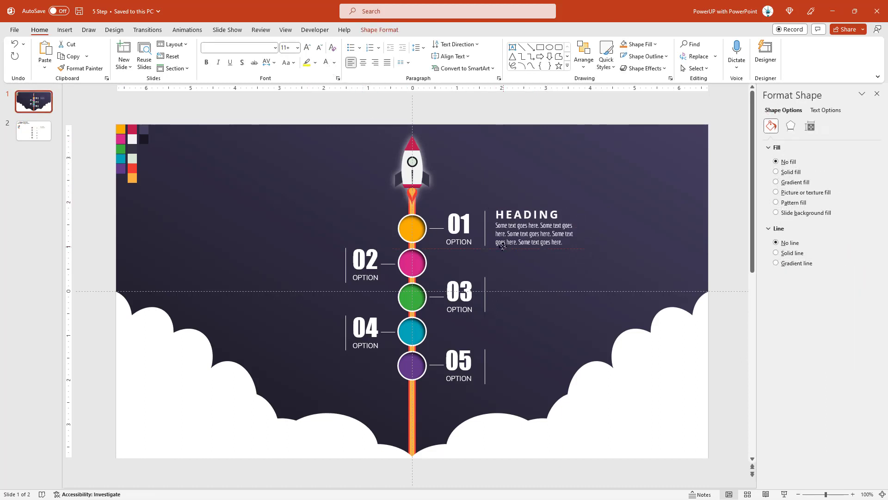
mouse_move(555, 241)
mouse_down()
mouse_move(512, 273)
mouse_move(518, 394)
mouse_up()
- Copy the 03 and 05 headings to the left beside options 02 and 04, aligning them
shift+click(525, 305)
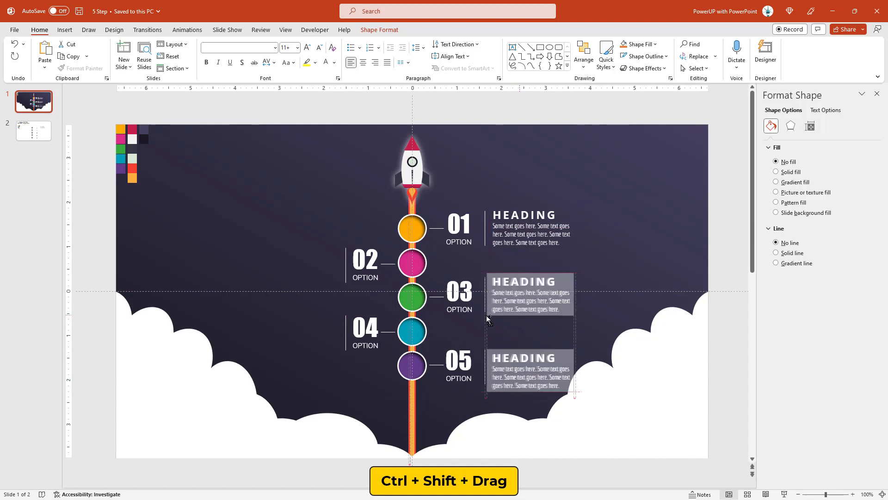
drag(524, 305, 293, 281)
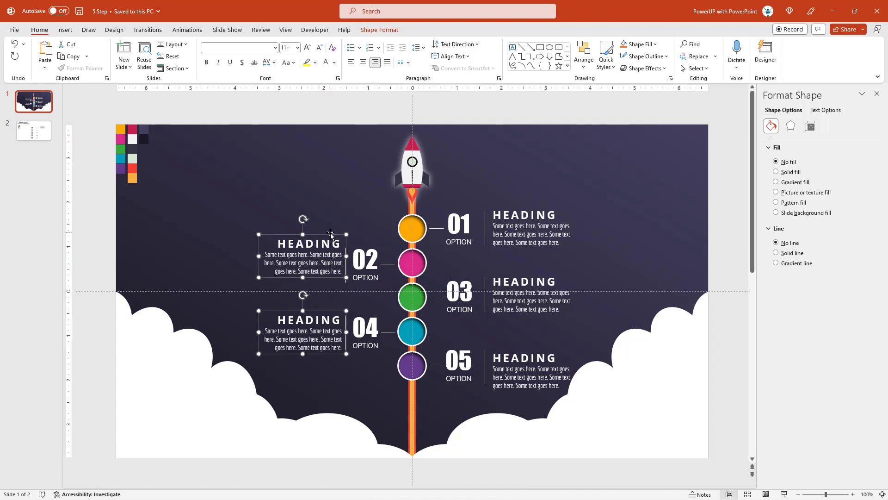
drag(327, 232, 329, 238)
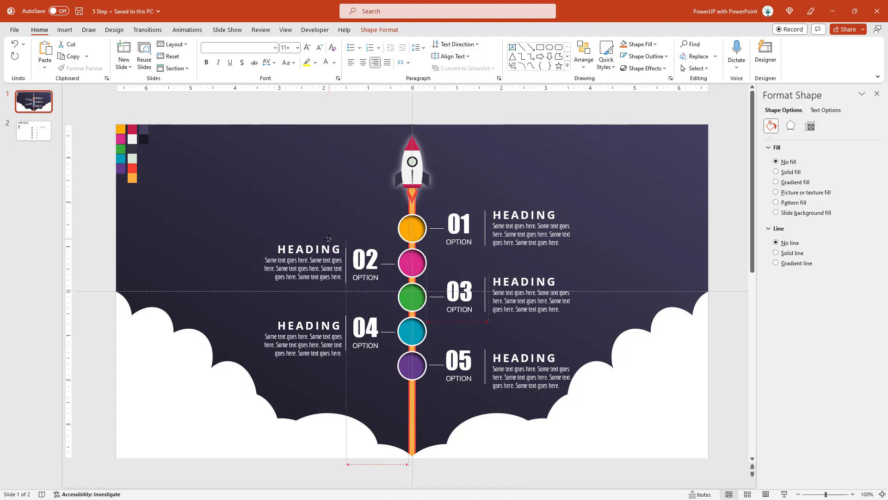
click(264, 311)
click(286, 316)
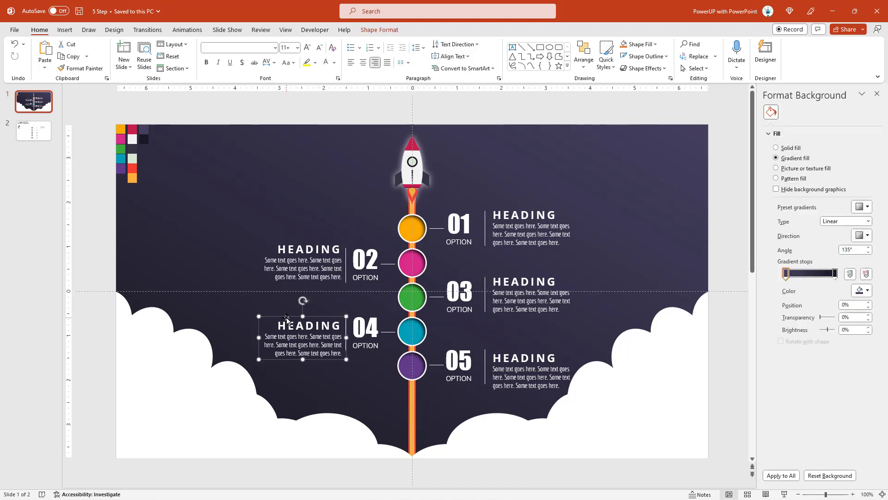
drag(286, 316, 287, 310)
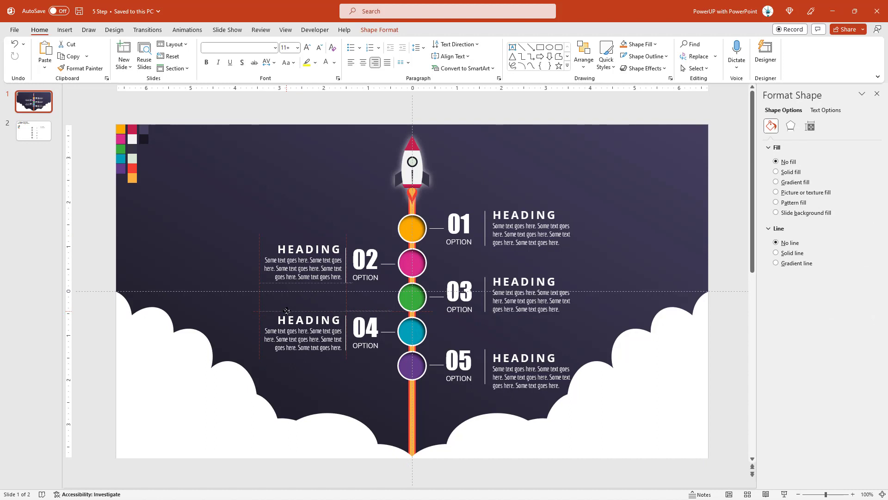
click(223, 225)
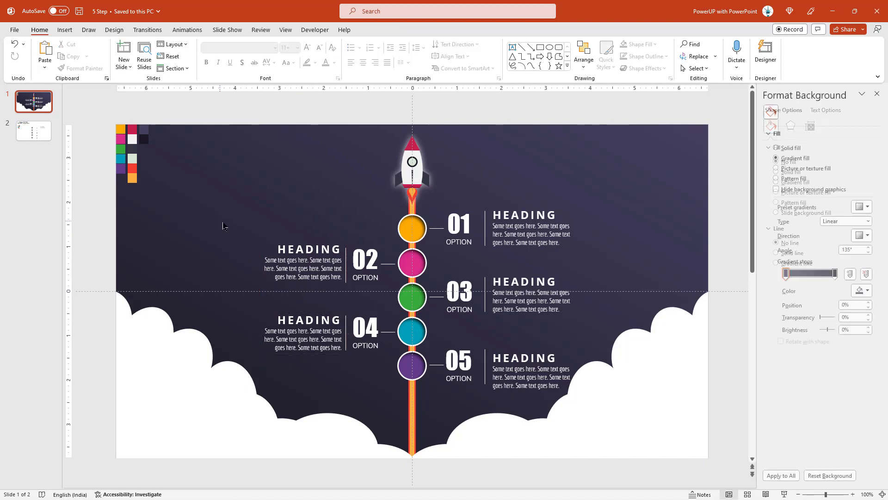
- Copy the five icons from slide 2 onto the rocket slide and fill them white
click(45, 137)
drag(434, 213, 506, 451)
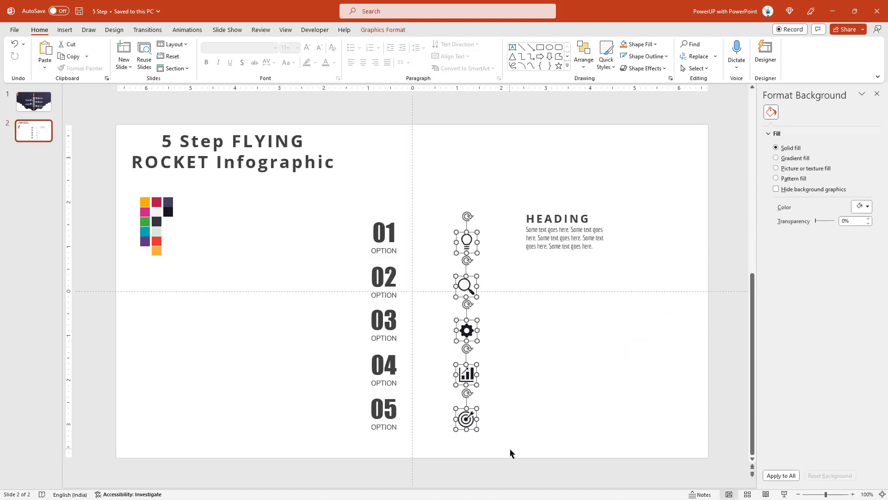
click(45, 116)
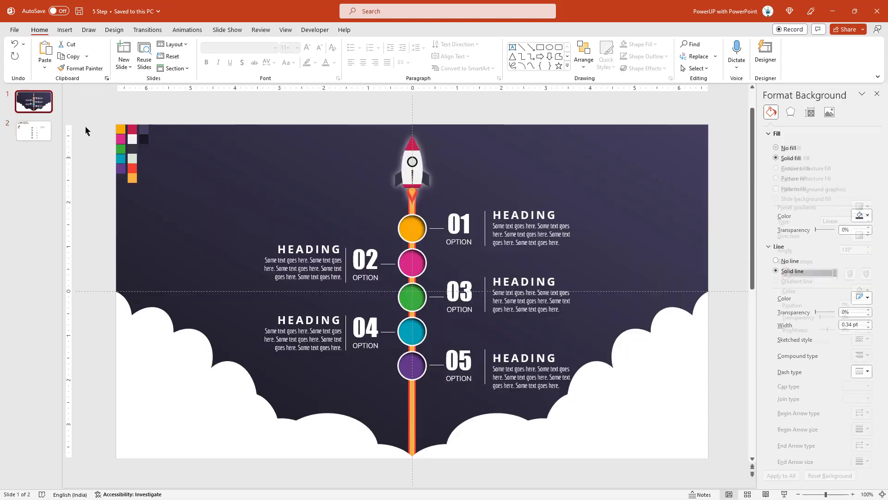
key(ctrl+v)
drag(467, 251, 594, 163)
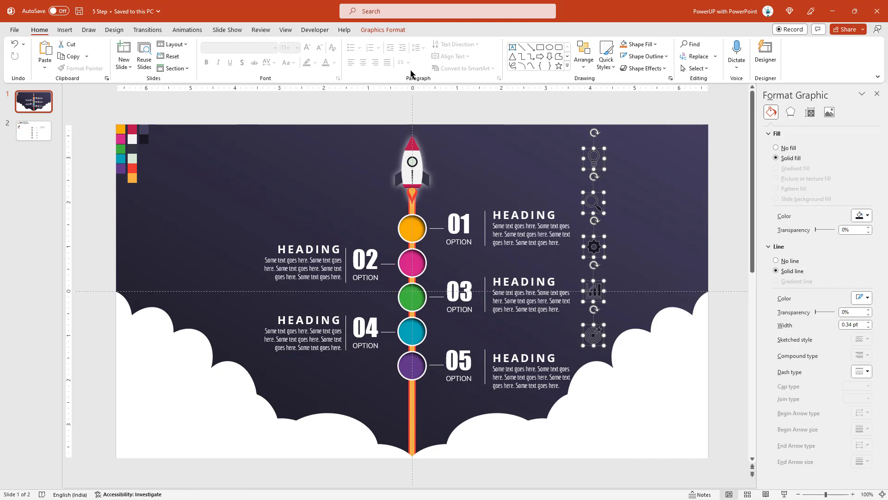
click(383, 31)
click(292, 45)
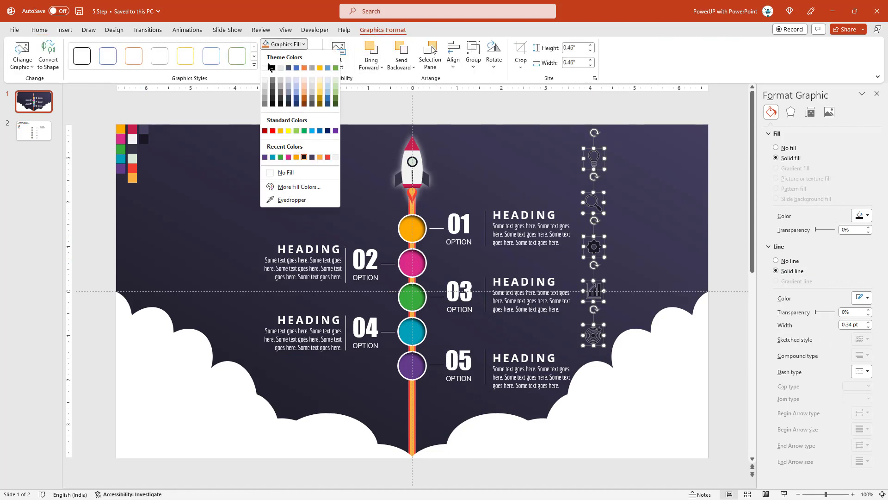
click(268, 64)
- Place the lightbulb, magnifier, gear and target icons on the orange, pink, green and purple circles
click(574, 176)
drag(595, 163, 415, 235)
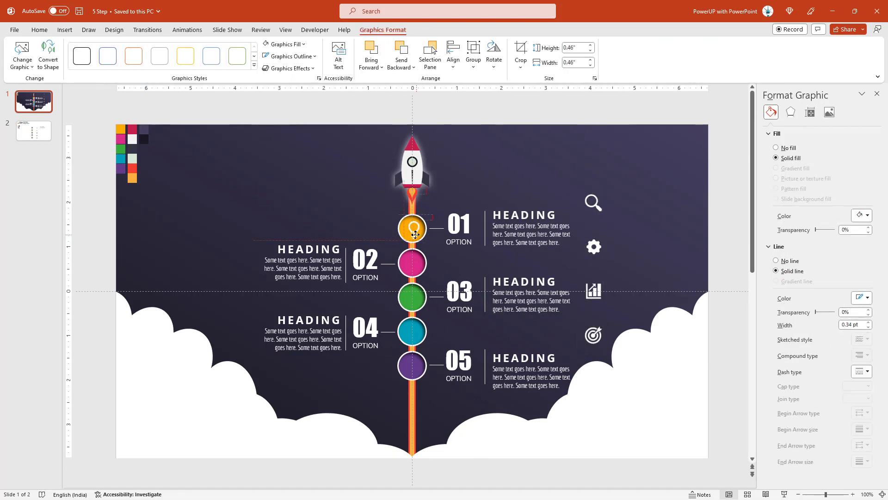
drag(596, 203, 417, 263)
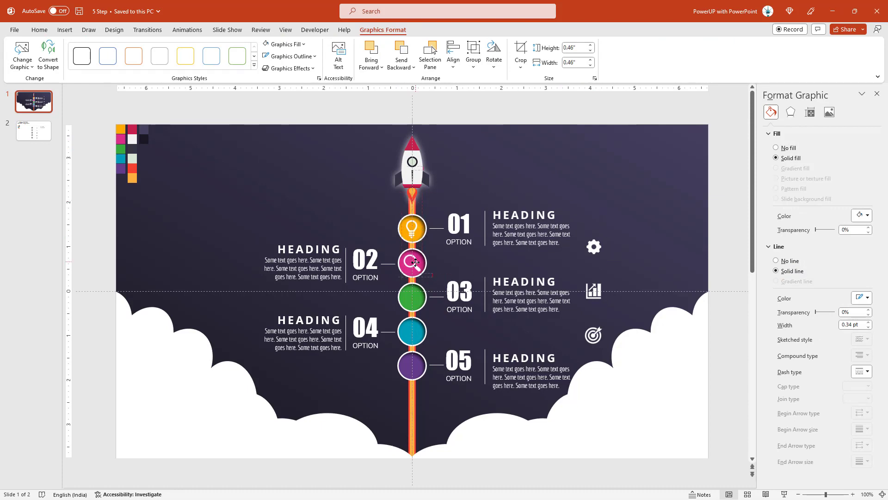
drag(594, 246, 411, 304)
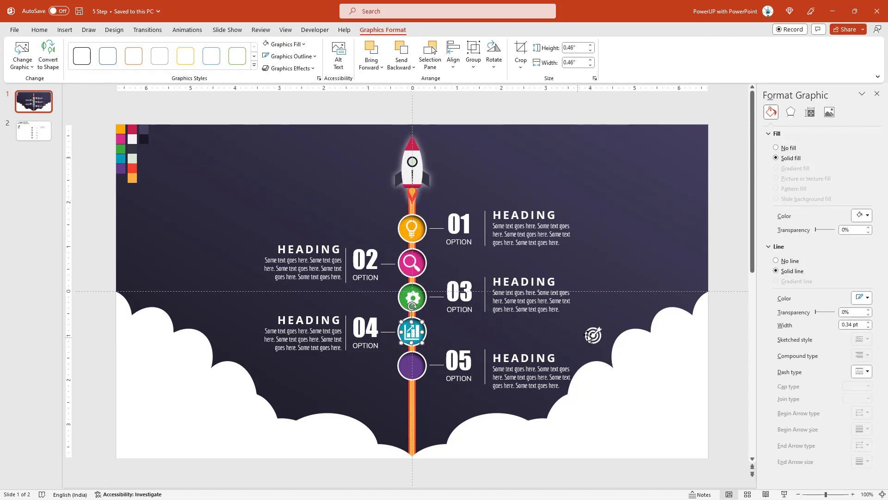
drag(590, 338, 411, 365)
click(357, 200)
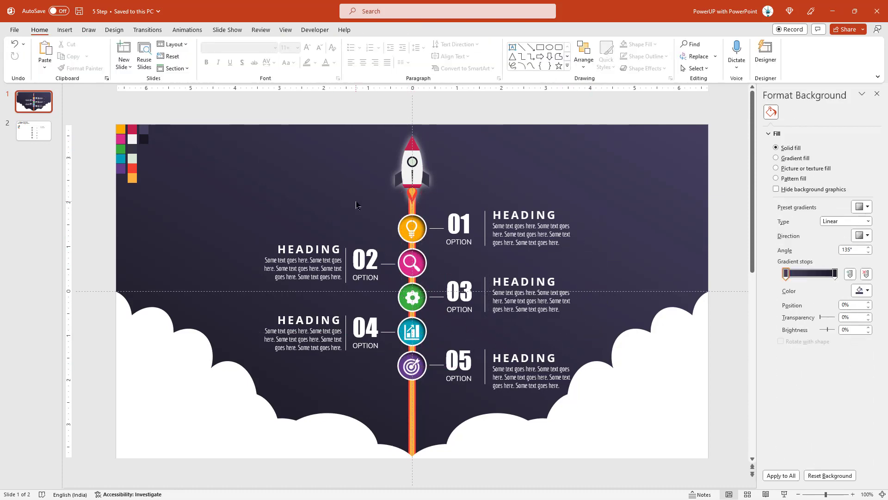
- Delete the colour swatches at the slide's top-left, then open slide 2
drag(216, 199, 111, 105)
key(Delete)
click(29, 125)
- Paste the '5 Step FLYING ROCKET Infographic' title in white onto the rocket slide and preview the slide full screen
click(218, 176)
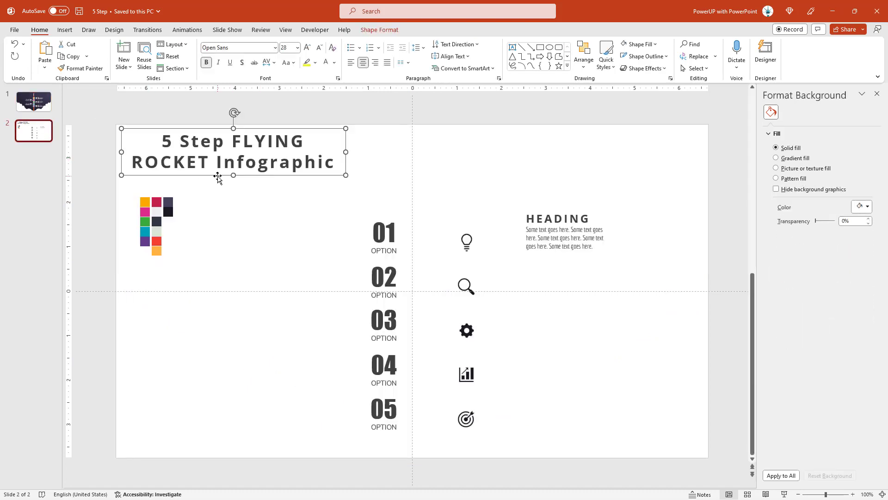
click(41, 109)
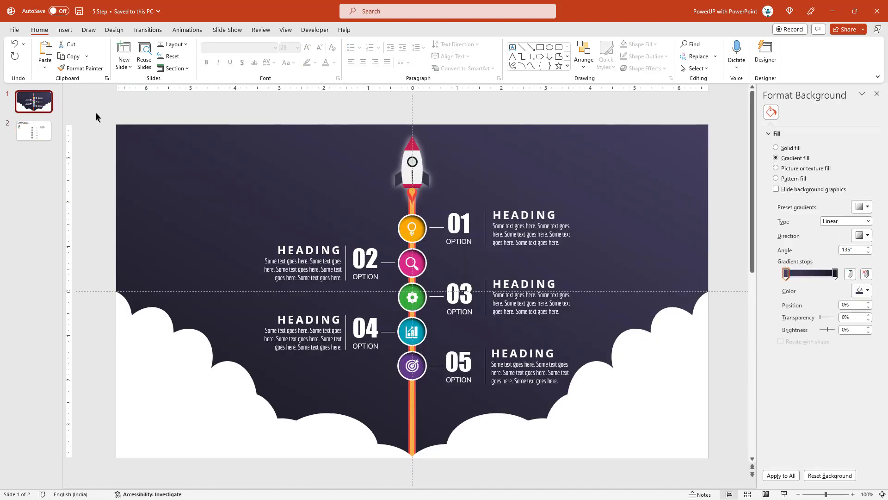
key(ctrl+v)
click(326, 63)
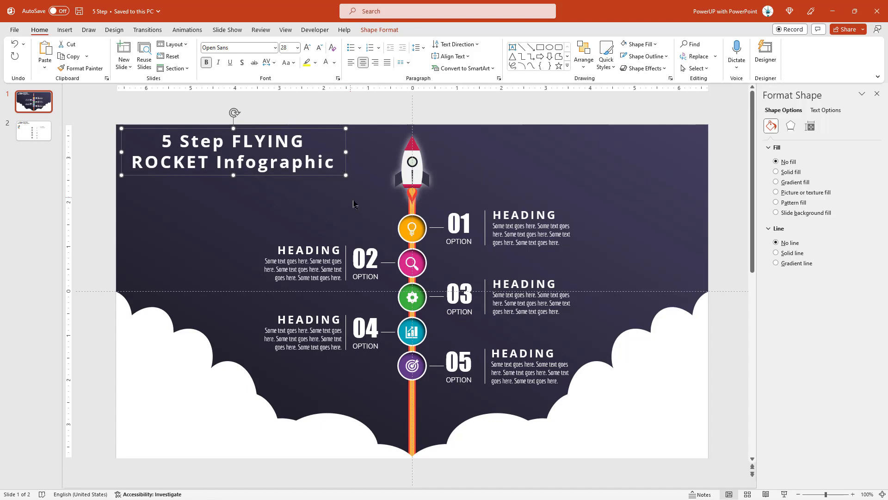
click(355, 204)
key(F5)
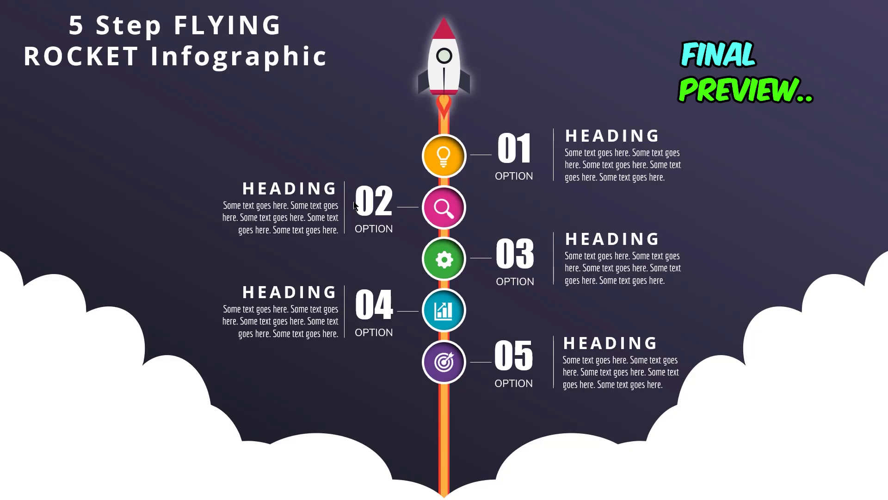
- Exit the slide show and return to Normal view
key(Escape)
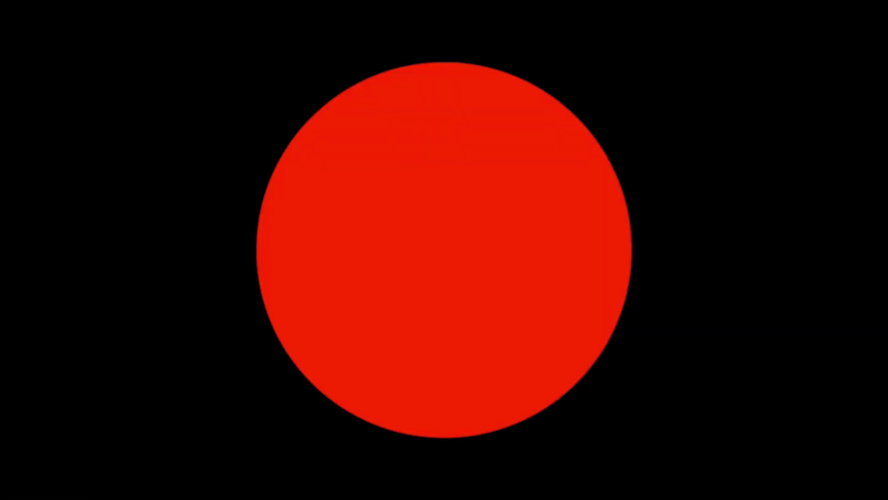